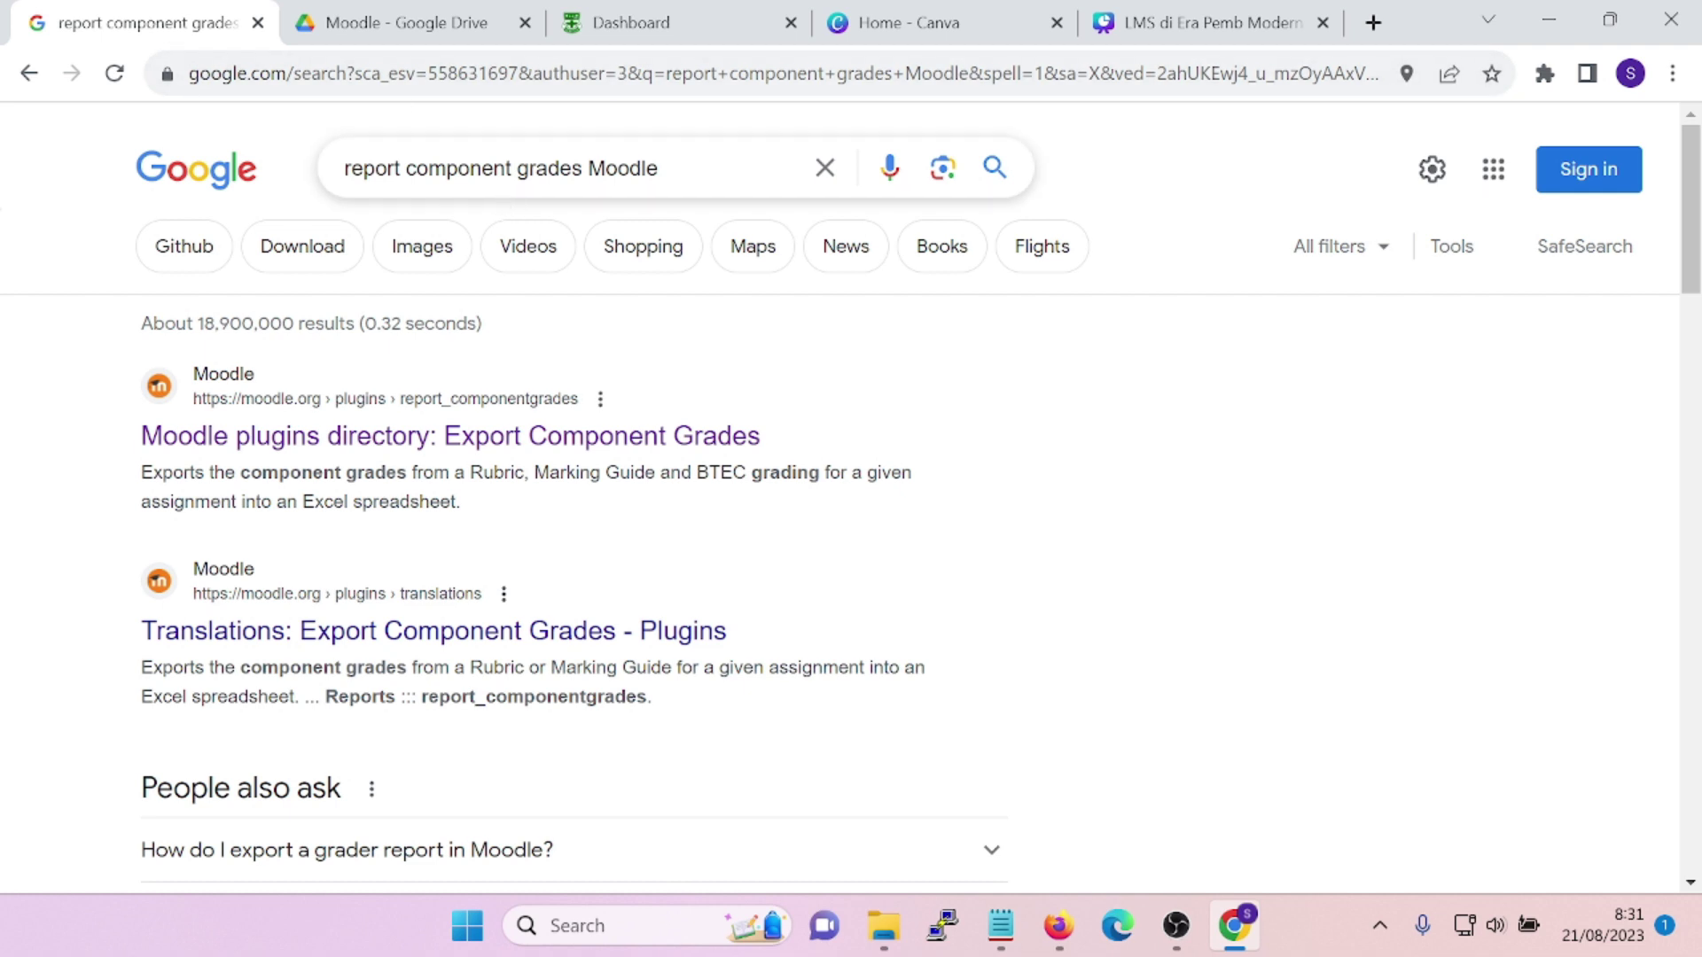
Open the Export Component Grades page in the Moodle plugins directory, pass the human verification and examine its available versions
click(468, 447)
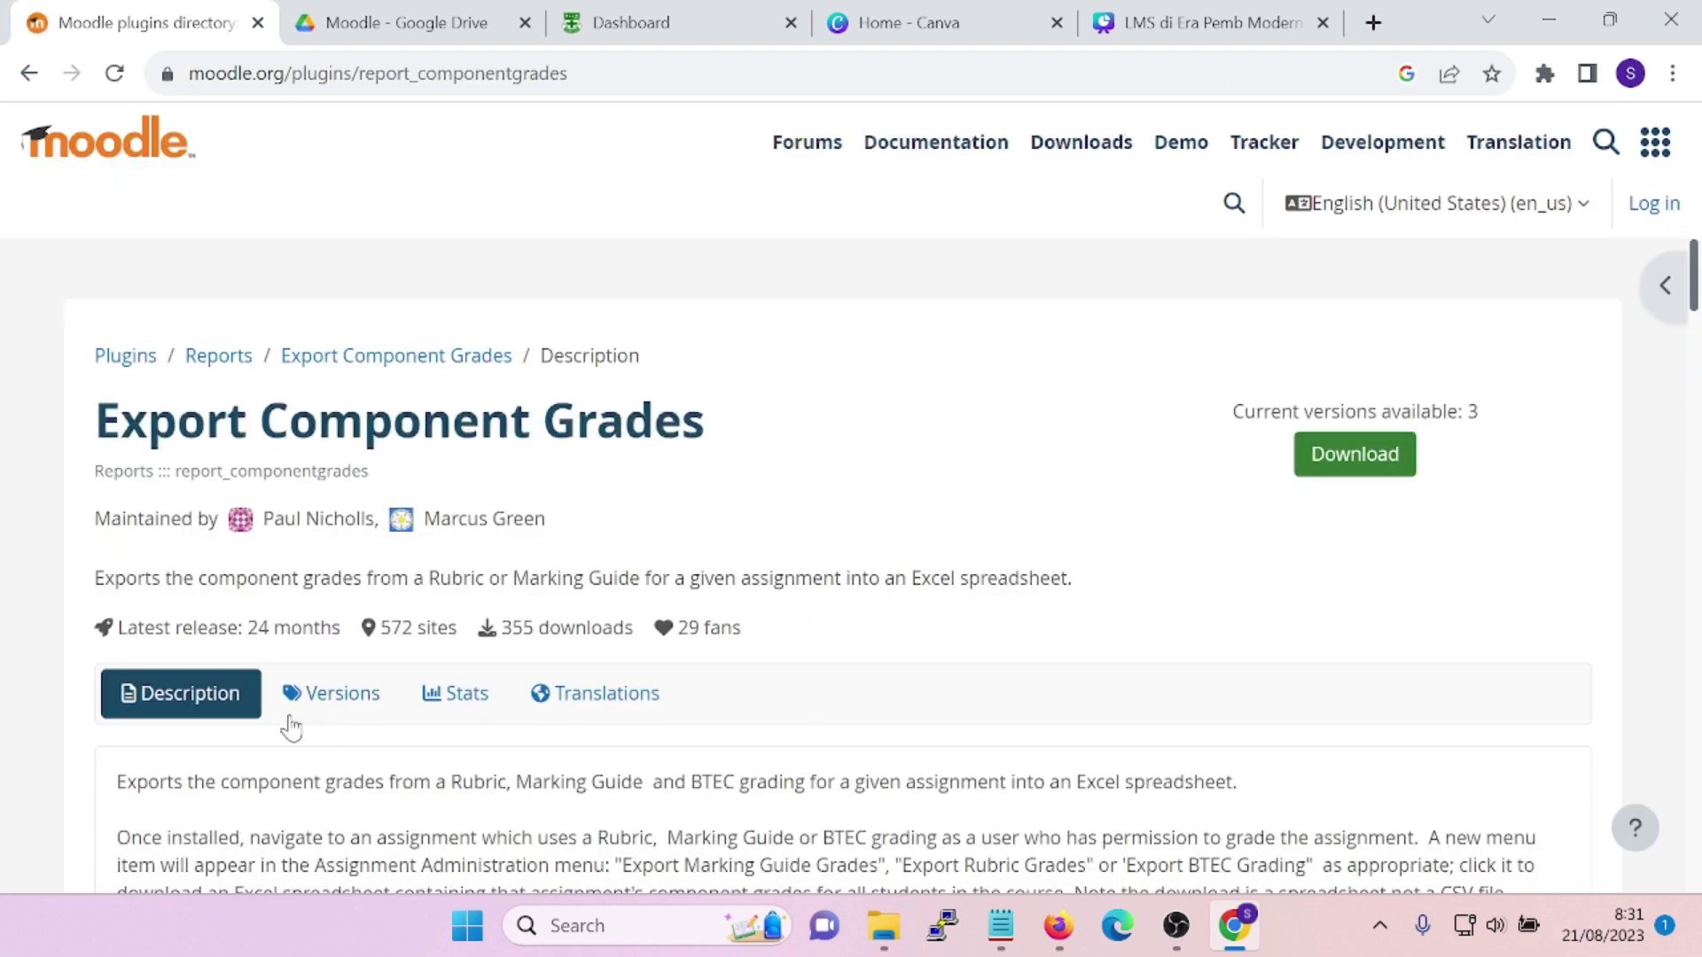
click(342, 705)
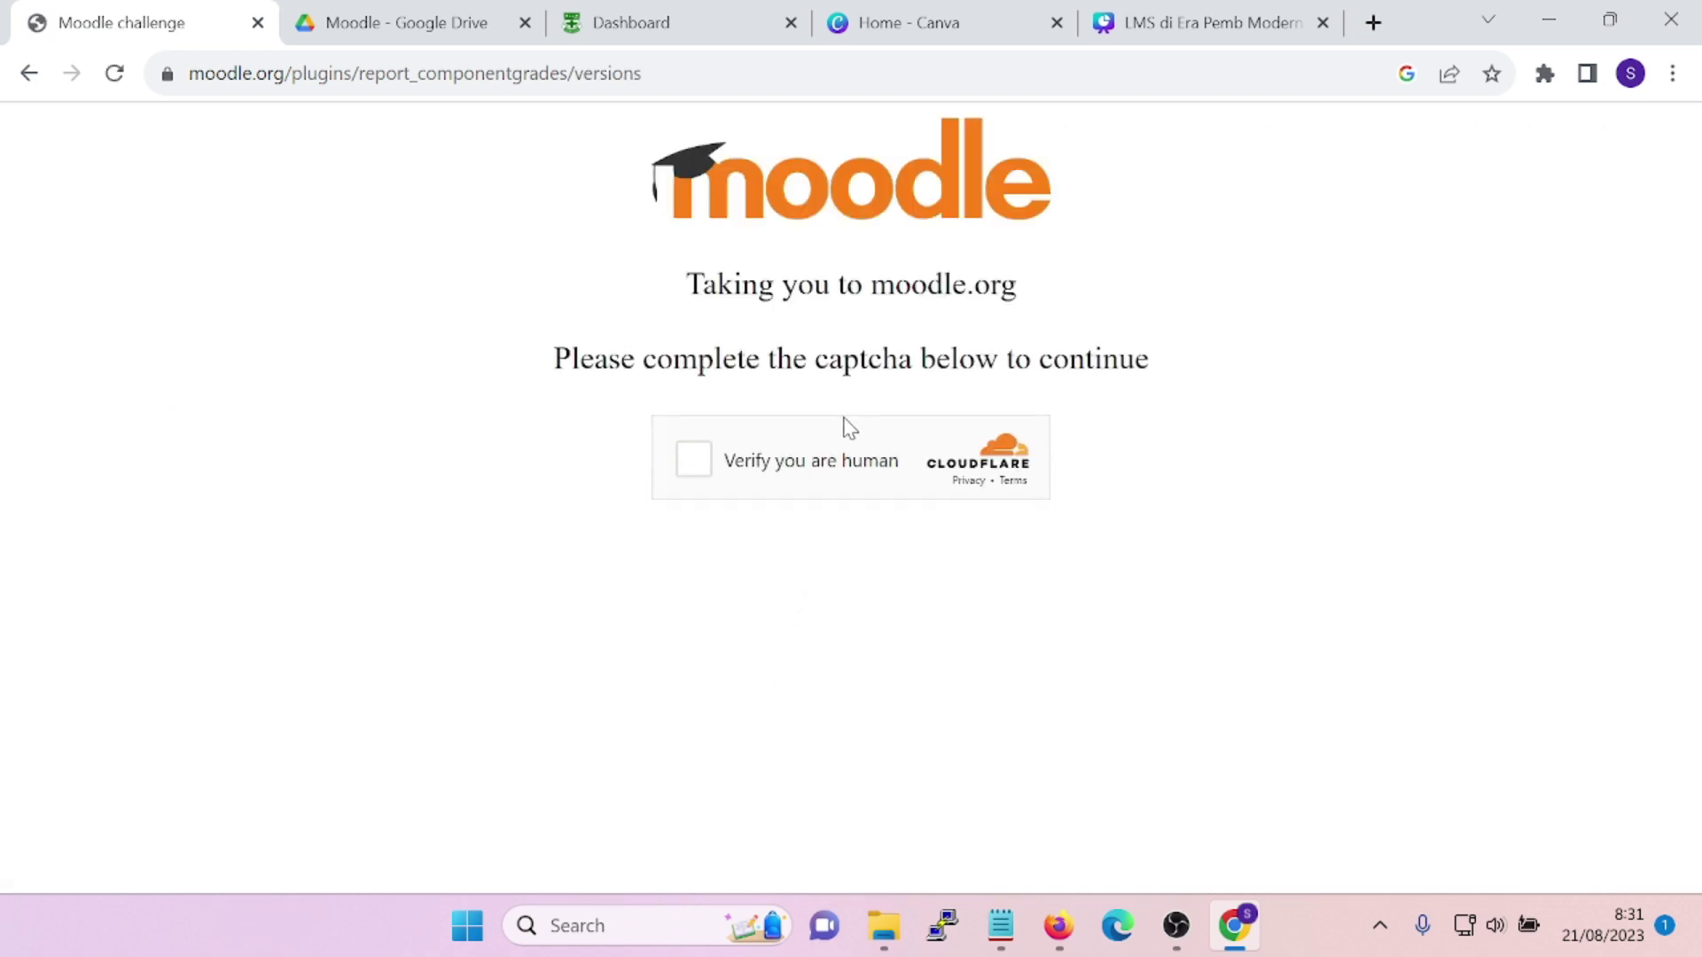
click(695, 458)
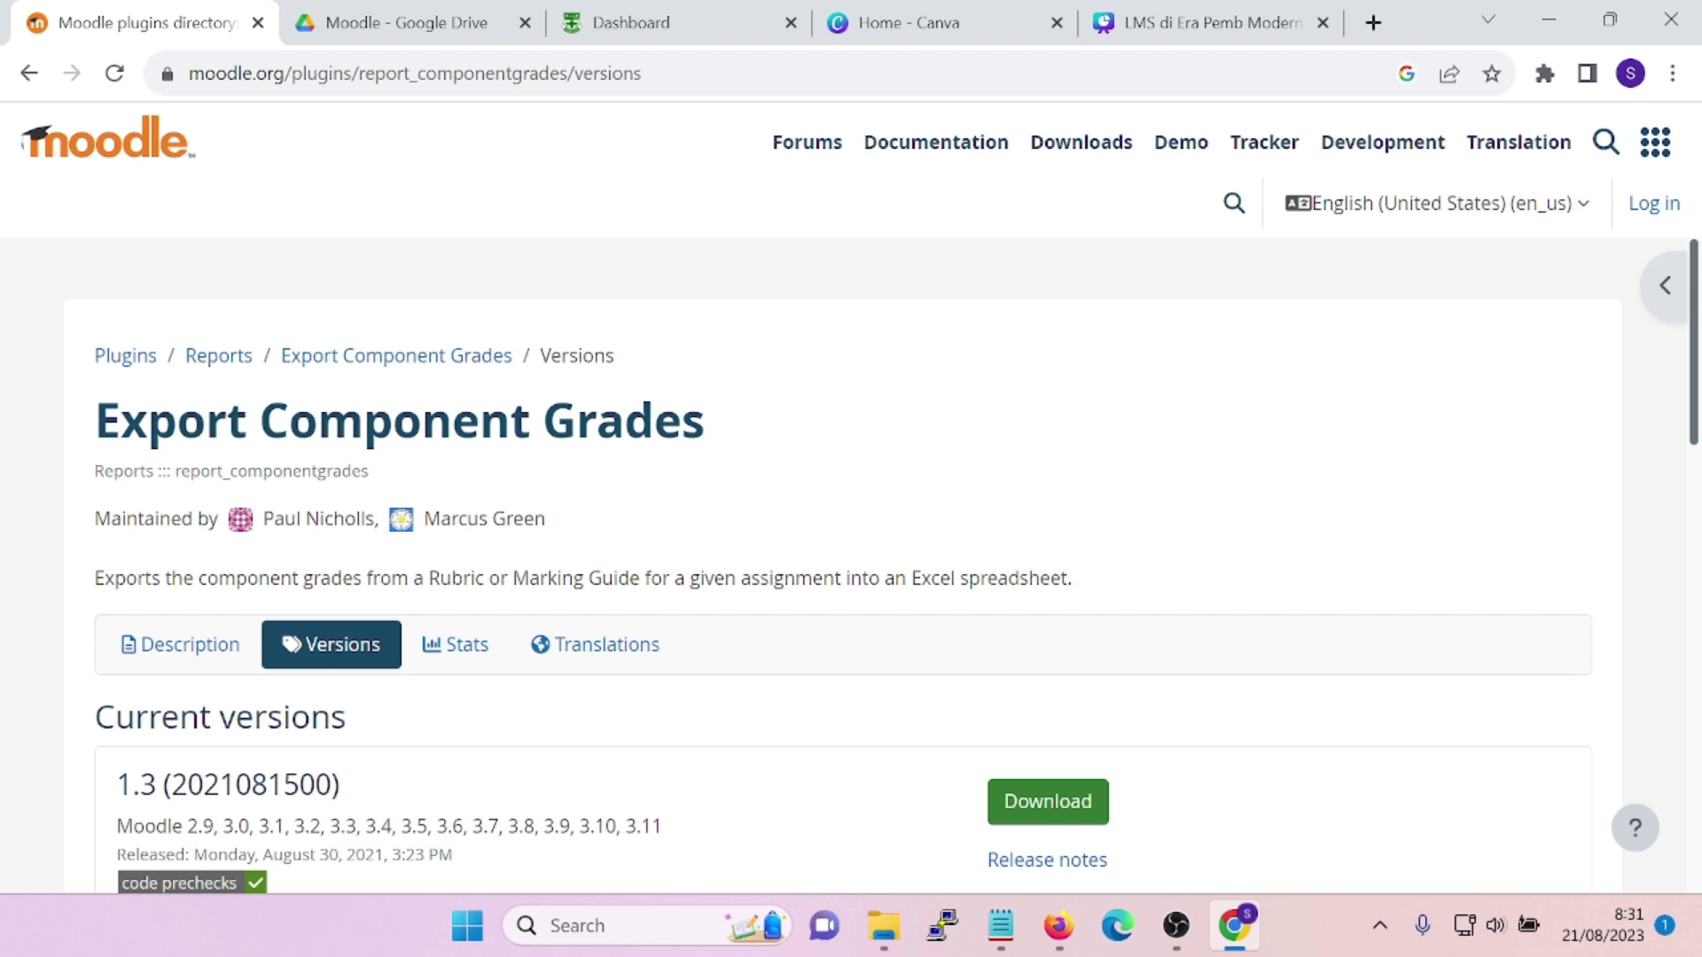
scroll(507, 557, down, 1)
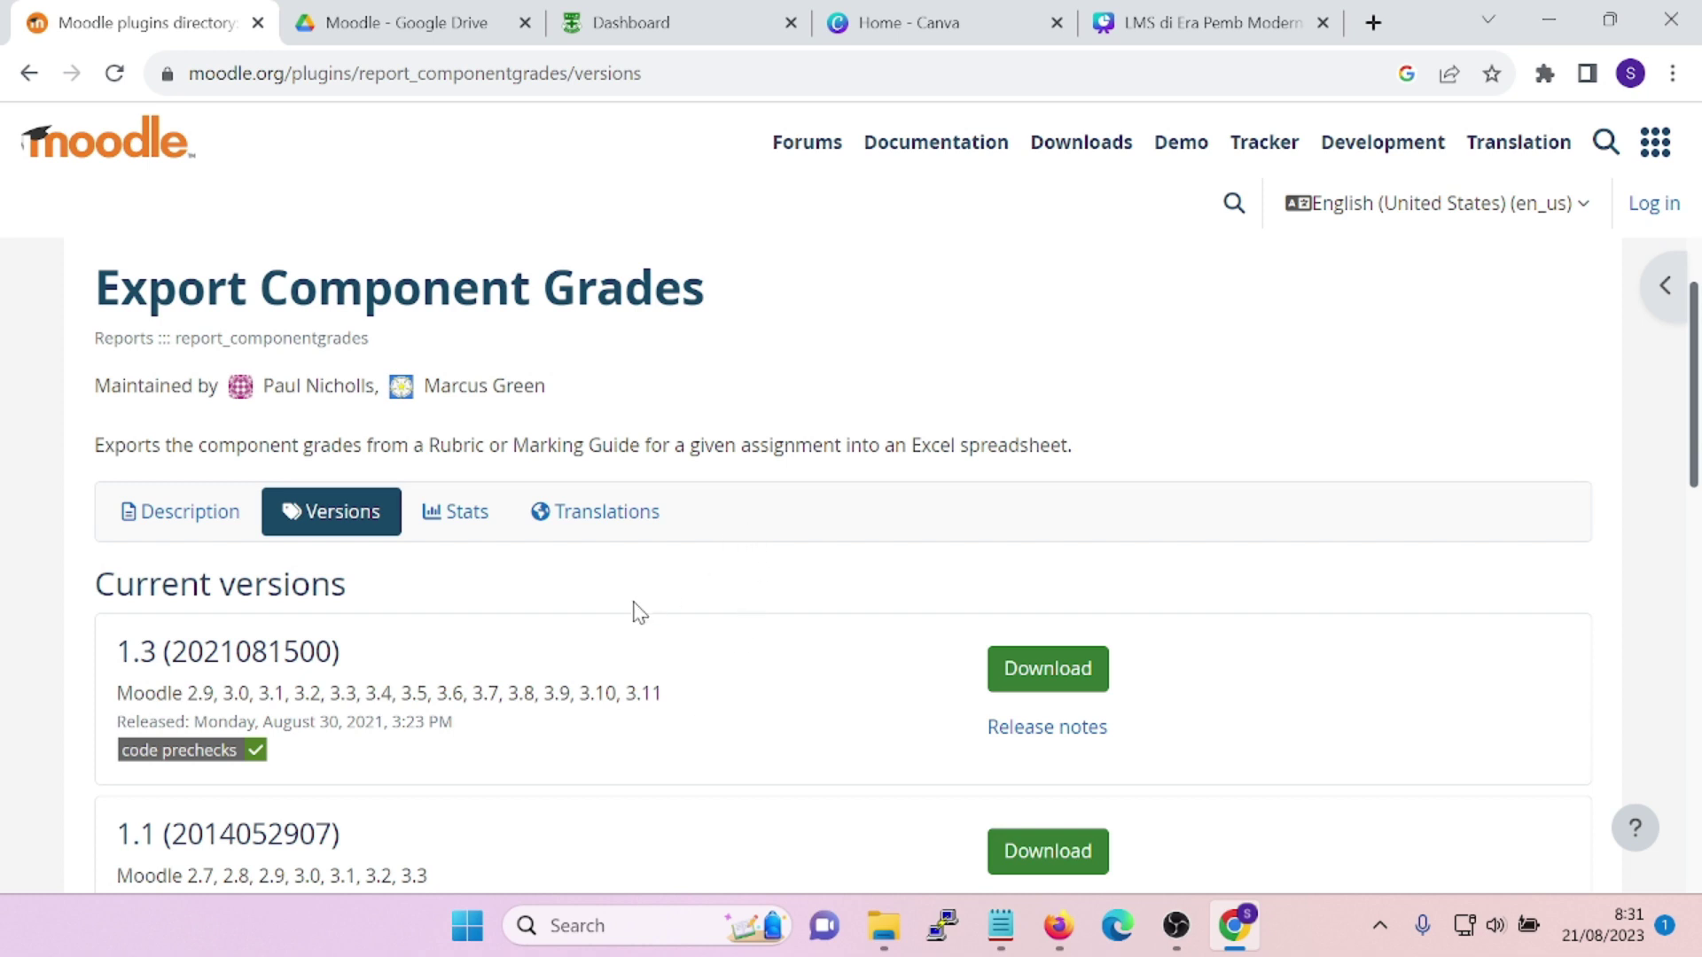
Switch to the school's Moodle dashboard and open the LITBANGMOODLE01 course from the active courses
click(631, 22)
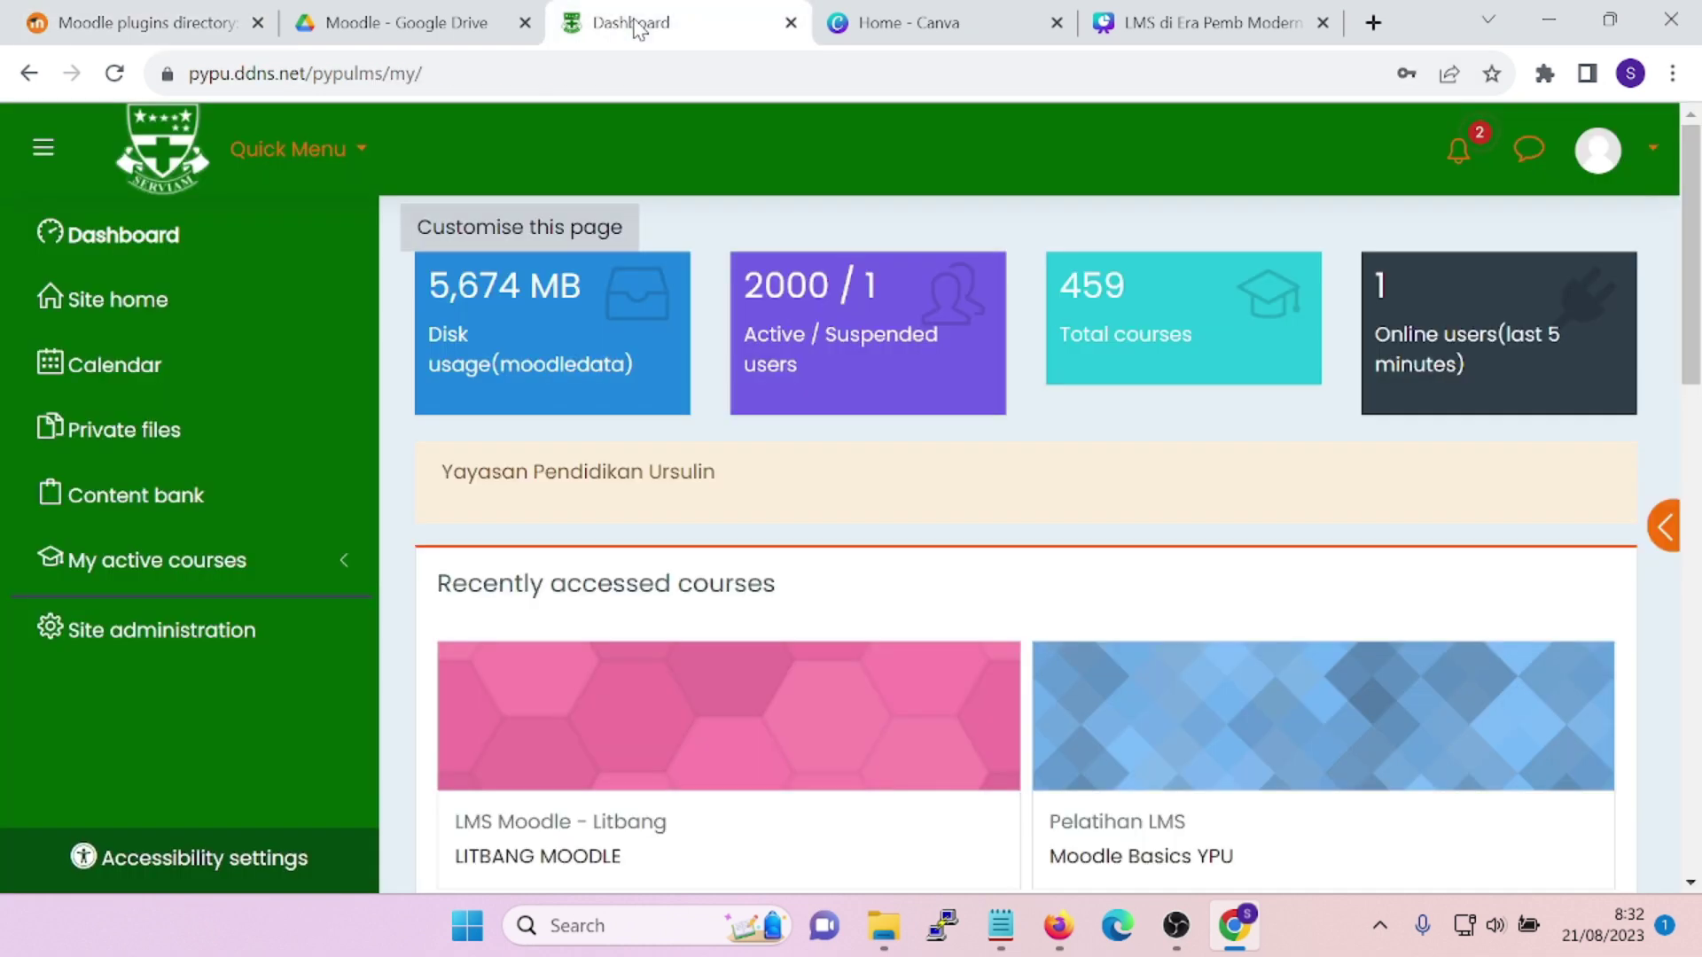
click(193, 567)
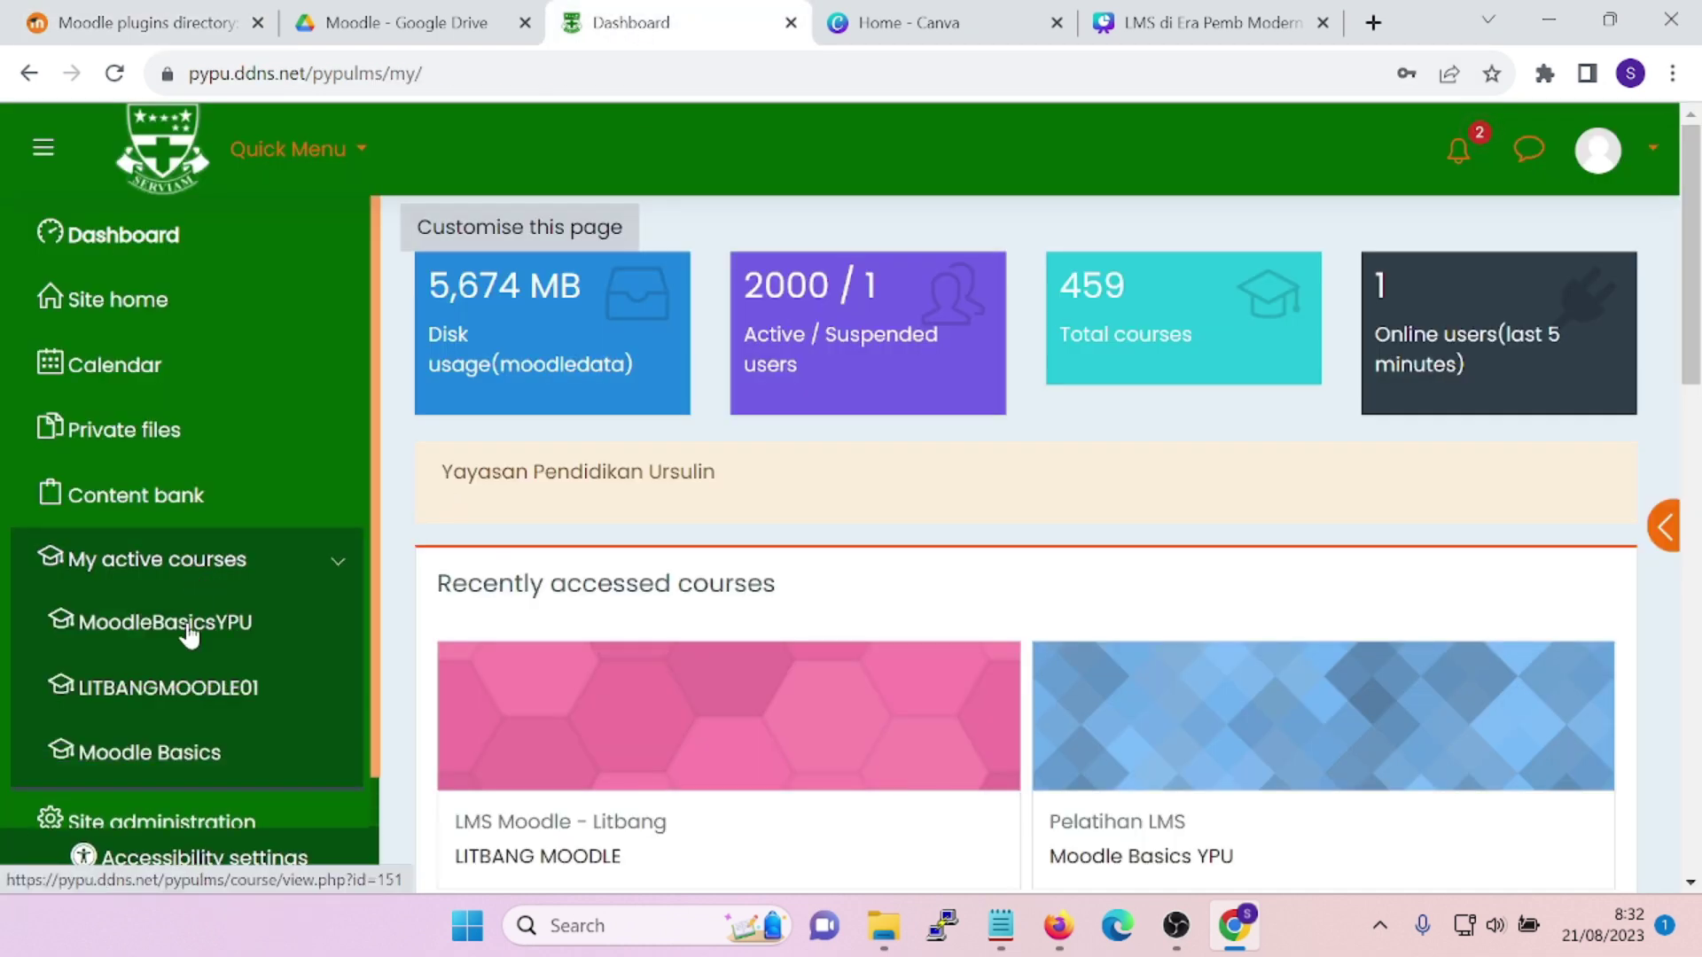
click(183, 687)
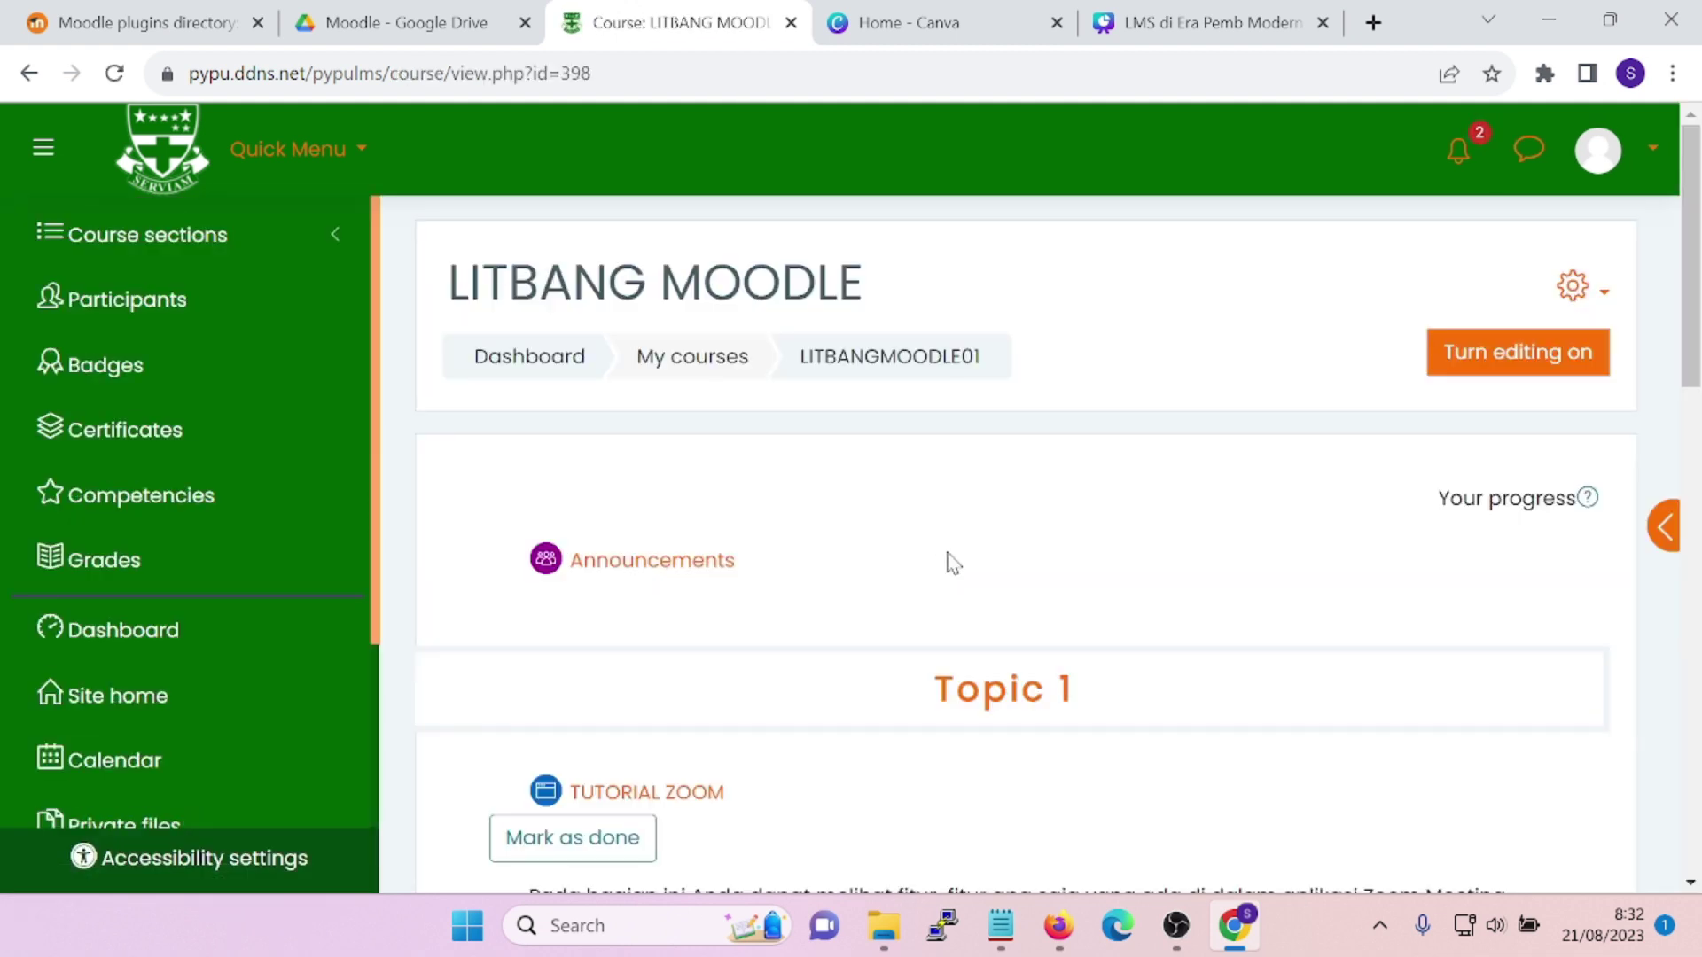
Turn on course editing and add one new topic section after Topic 4
scroll(1067, 566, down, 12)
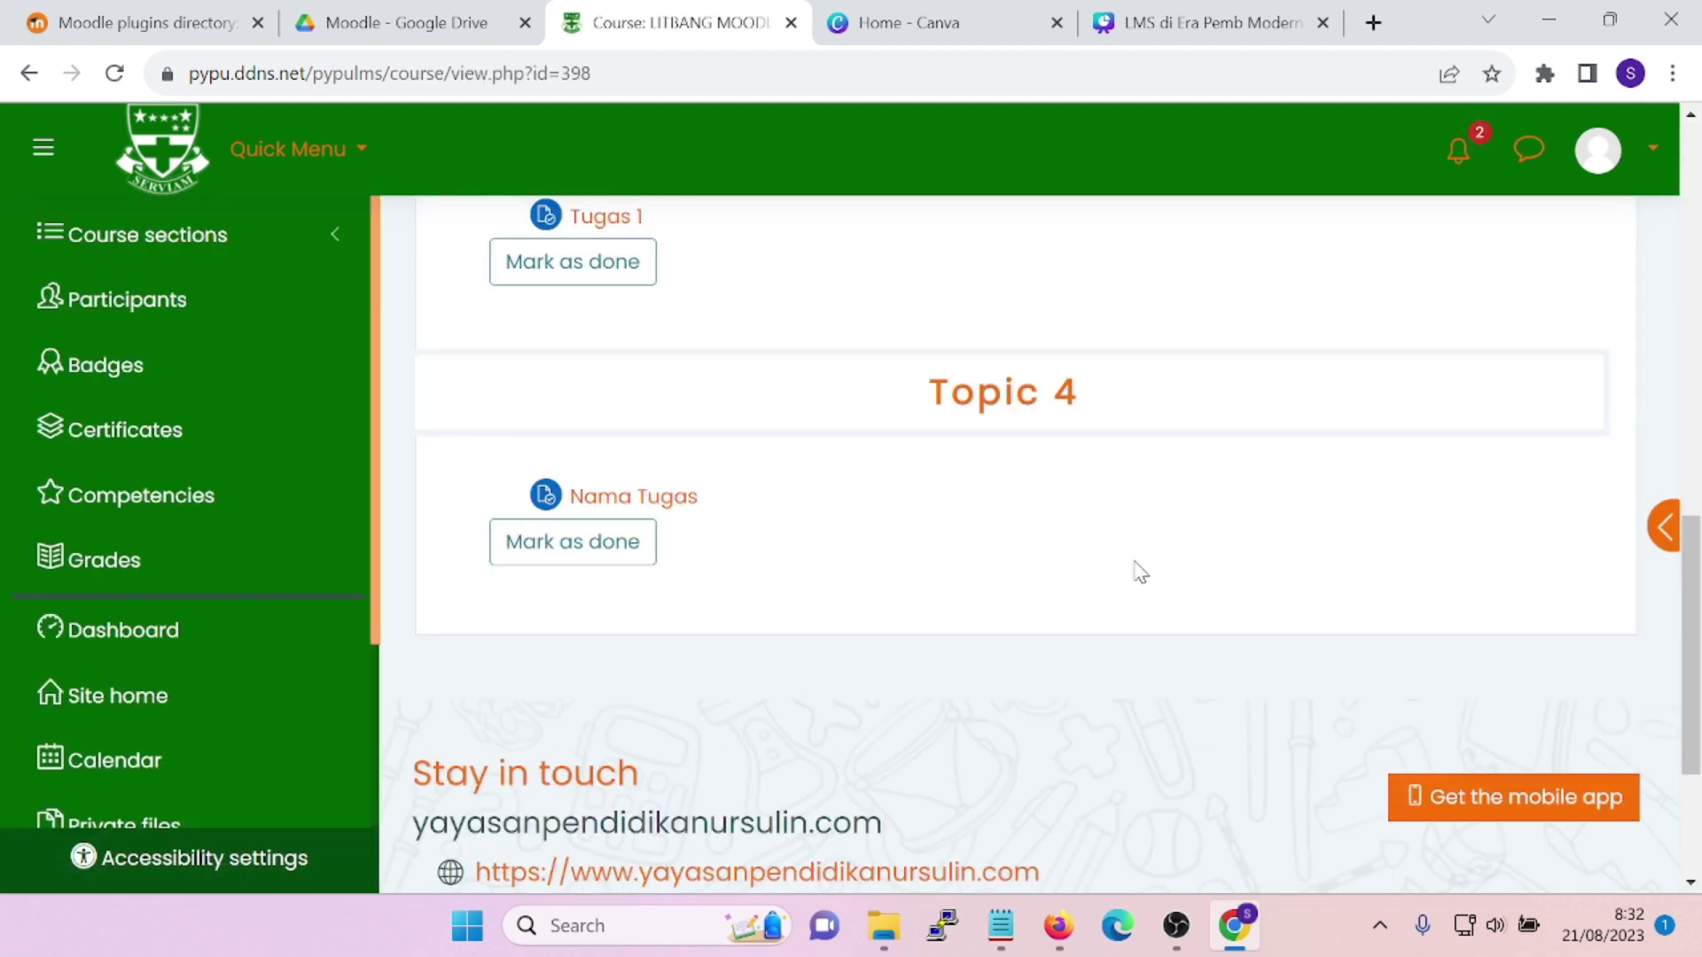
scroll(1116, 570, up, 15)
click(1570, 220)
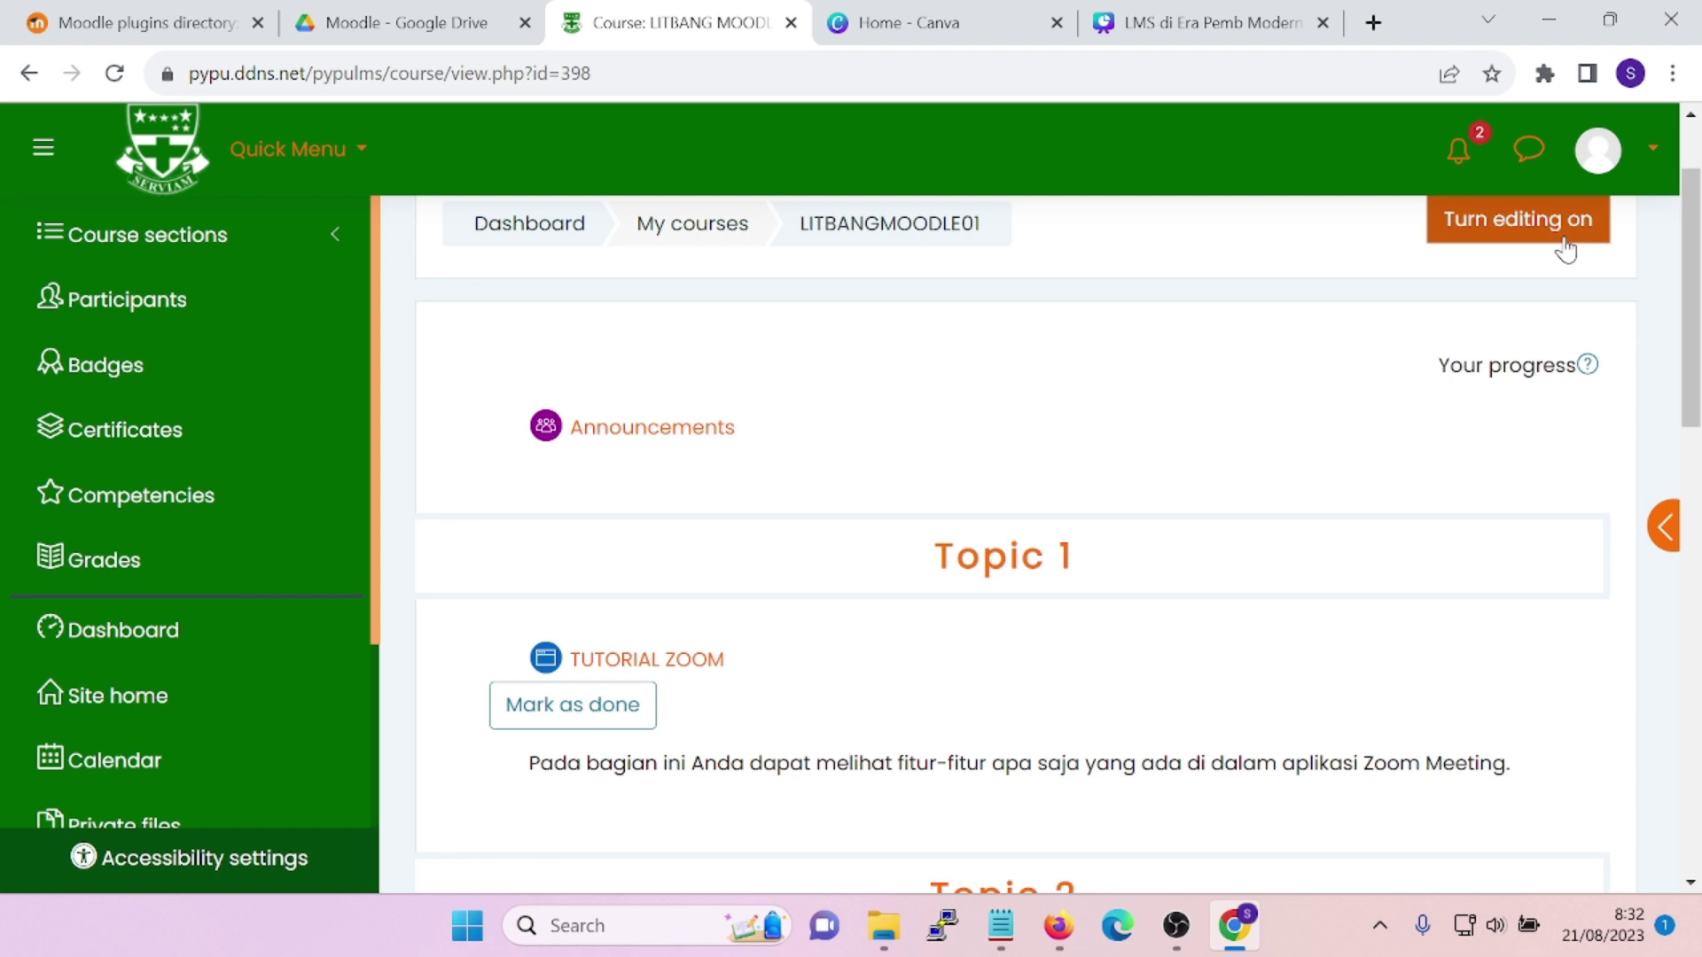
scroll(1327, 527, down, 10)
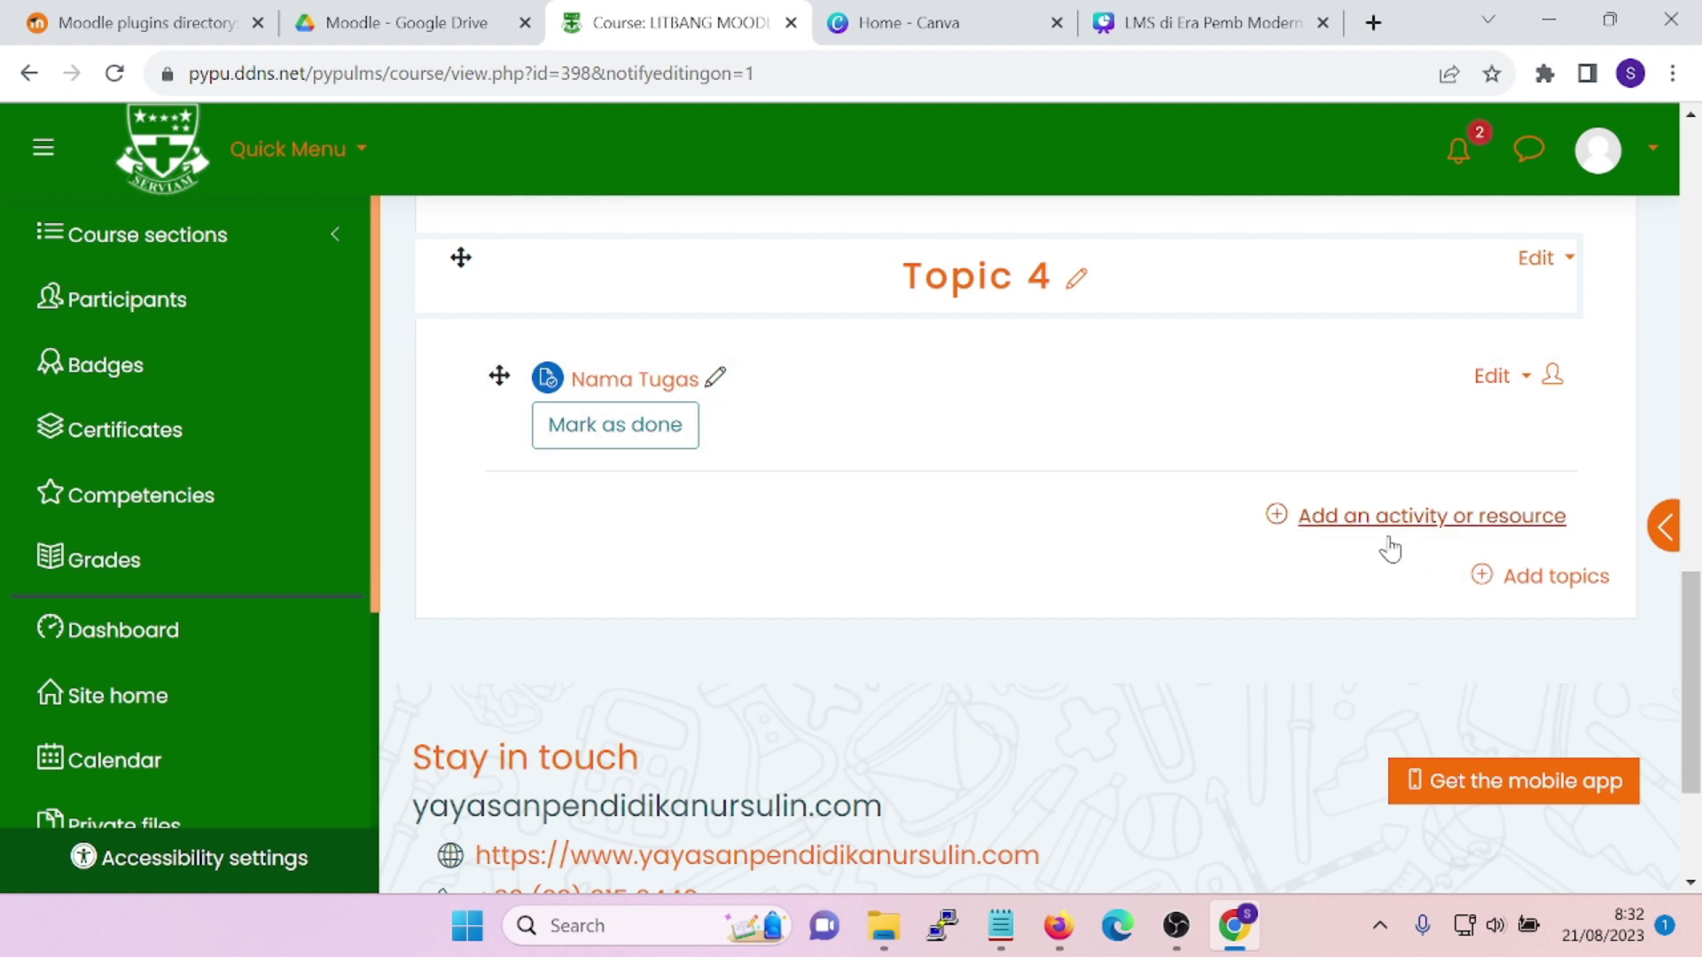
click(1480, 576)
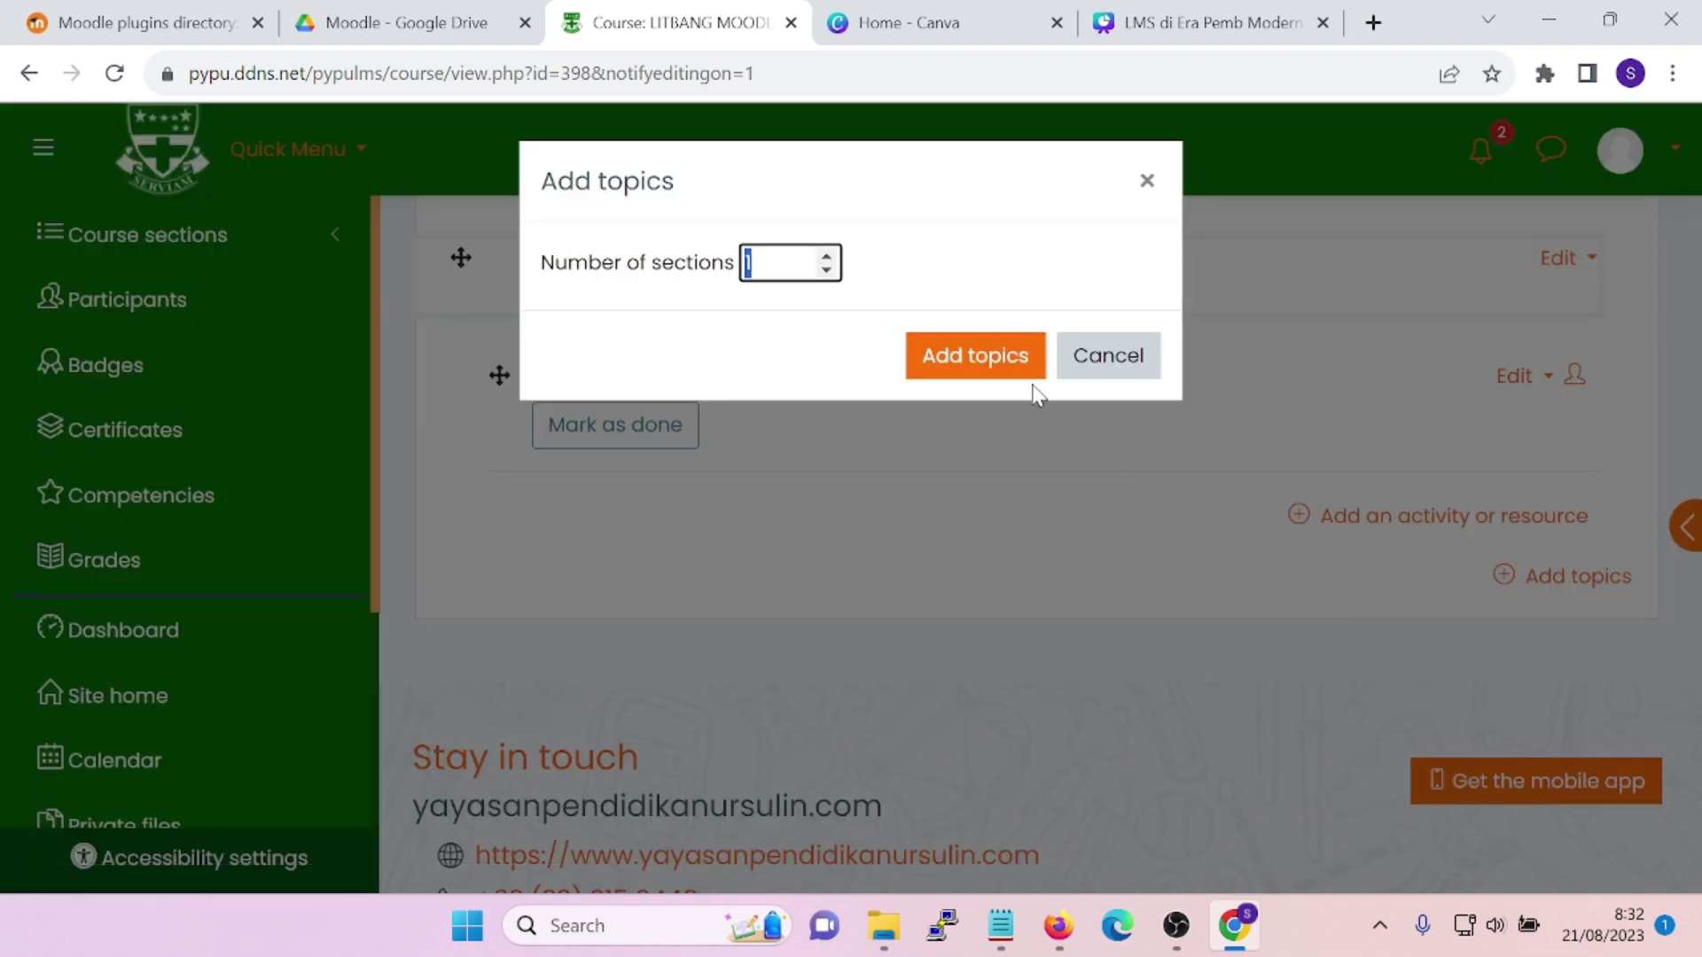
click(949, 356)
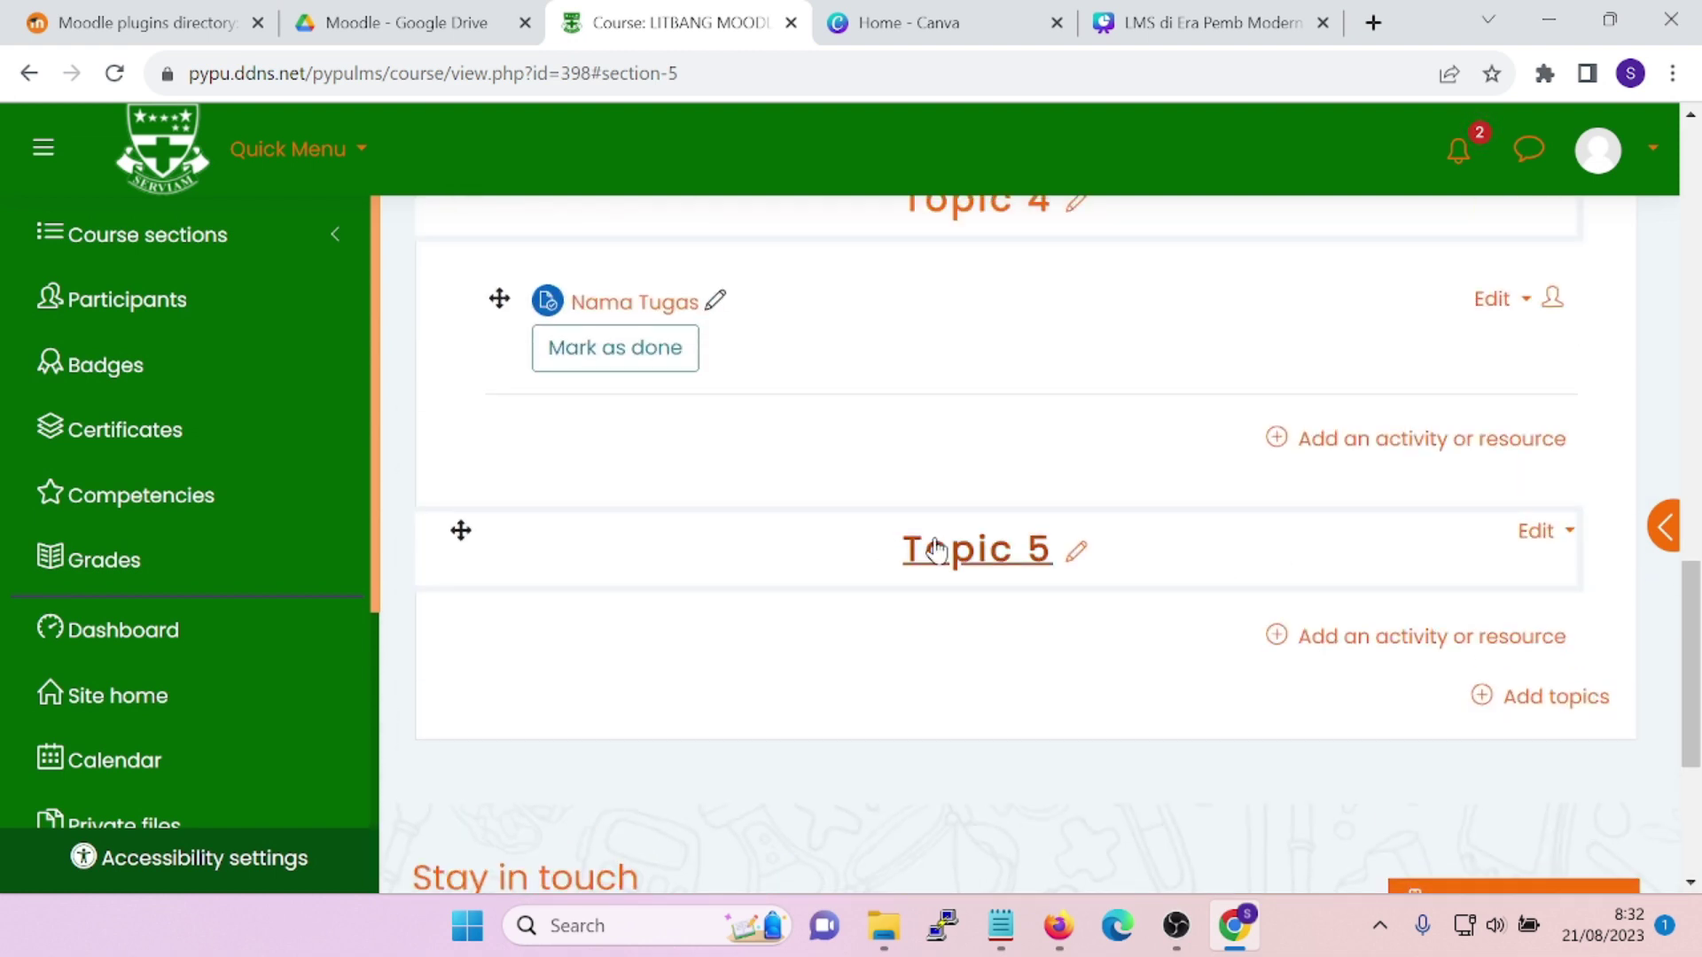
Add an Assignment to Topic 5 named "Tugas ke 3" with the description "Tugas ke 3 kumpulkan dalam bentuk file"
click(1279, 638)
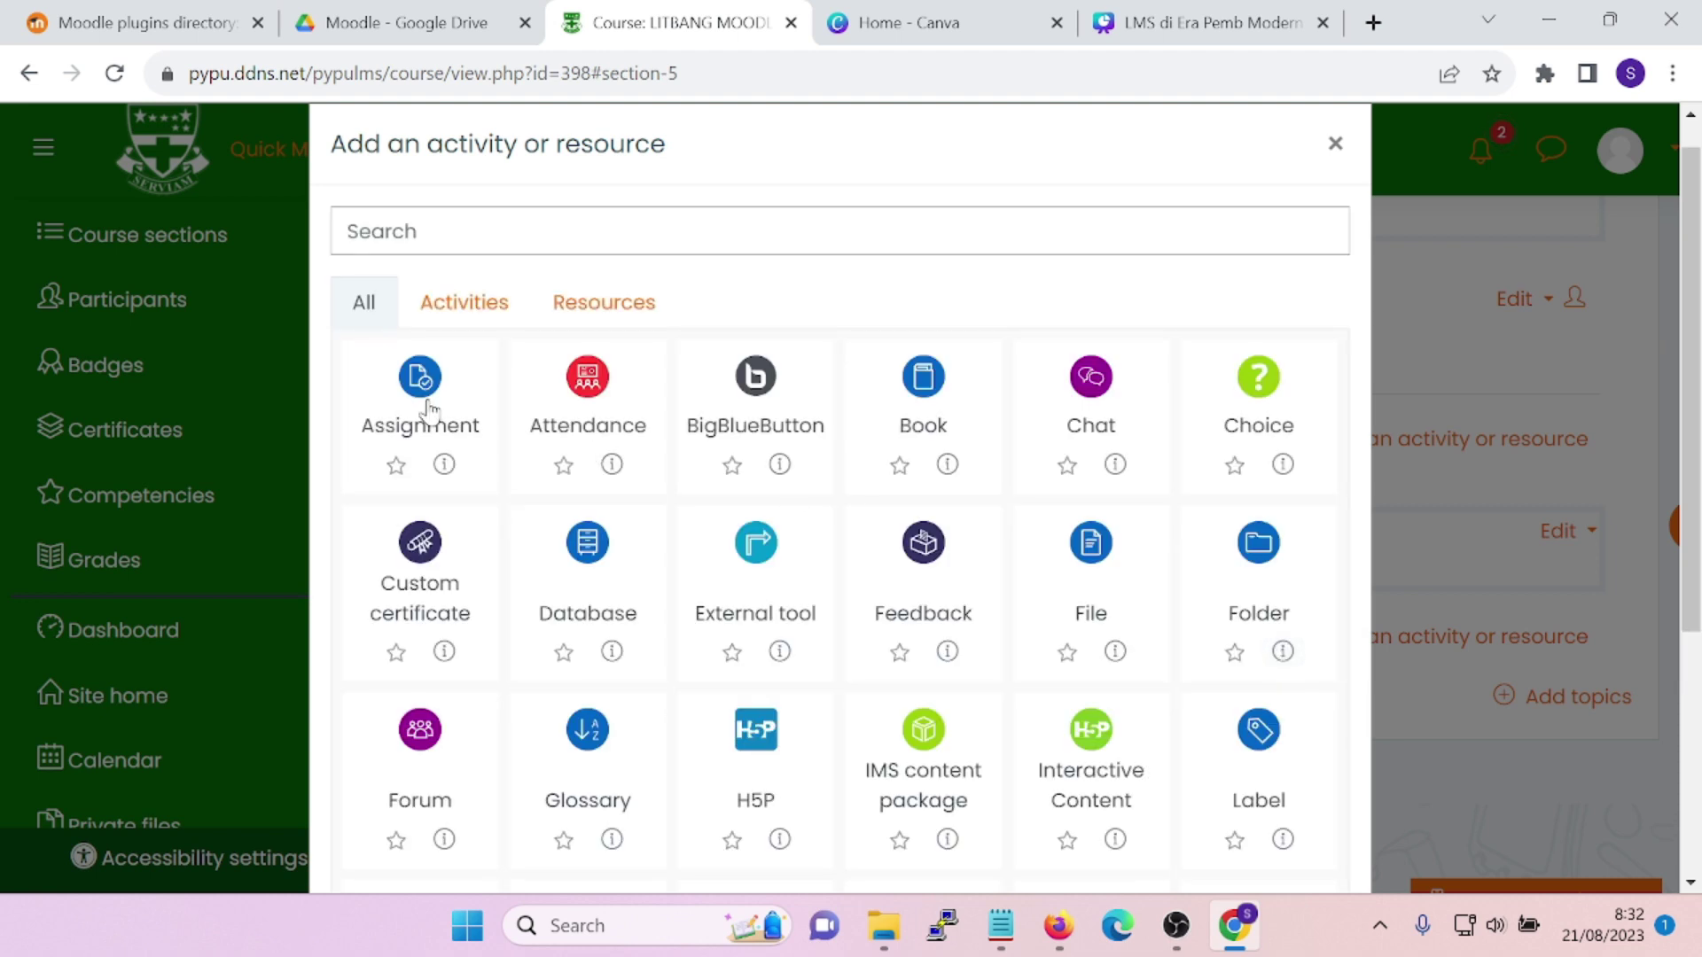
click(411, 406)
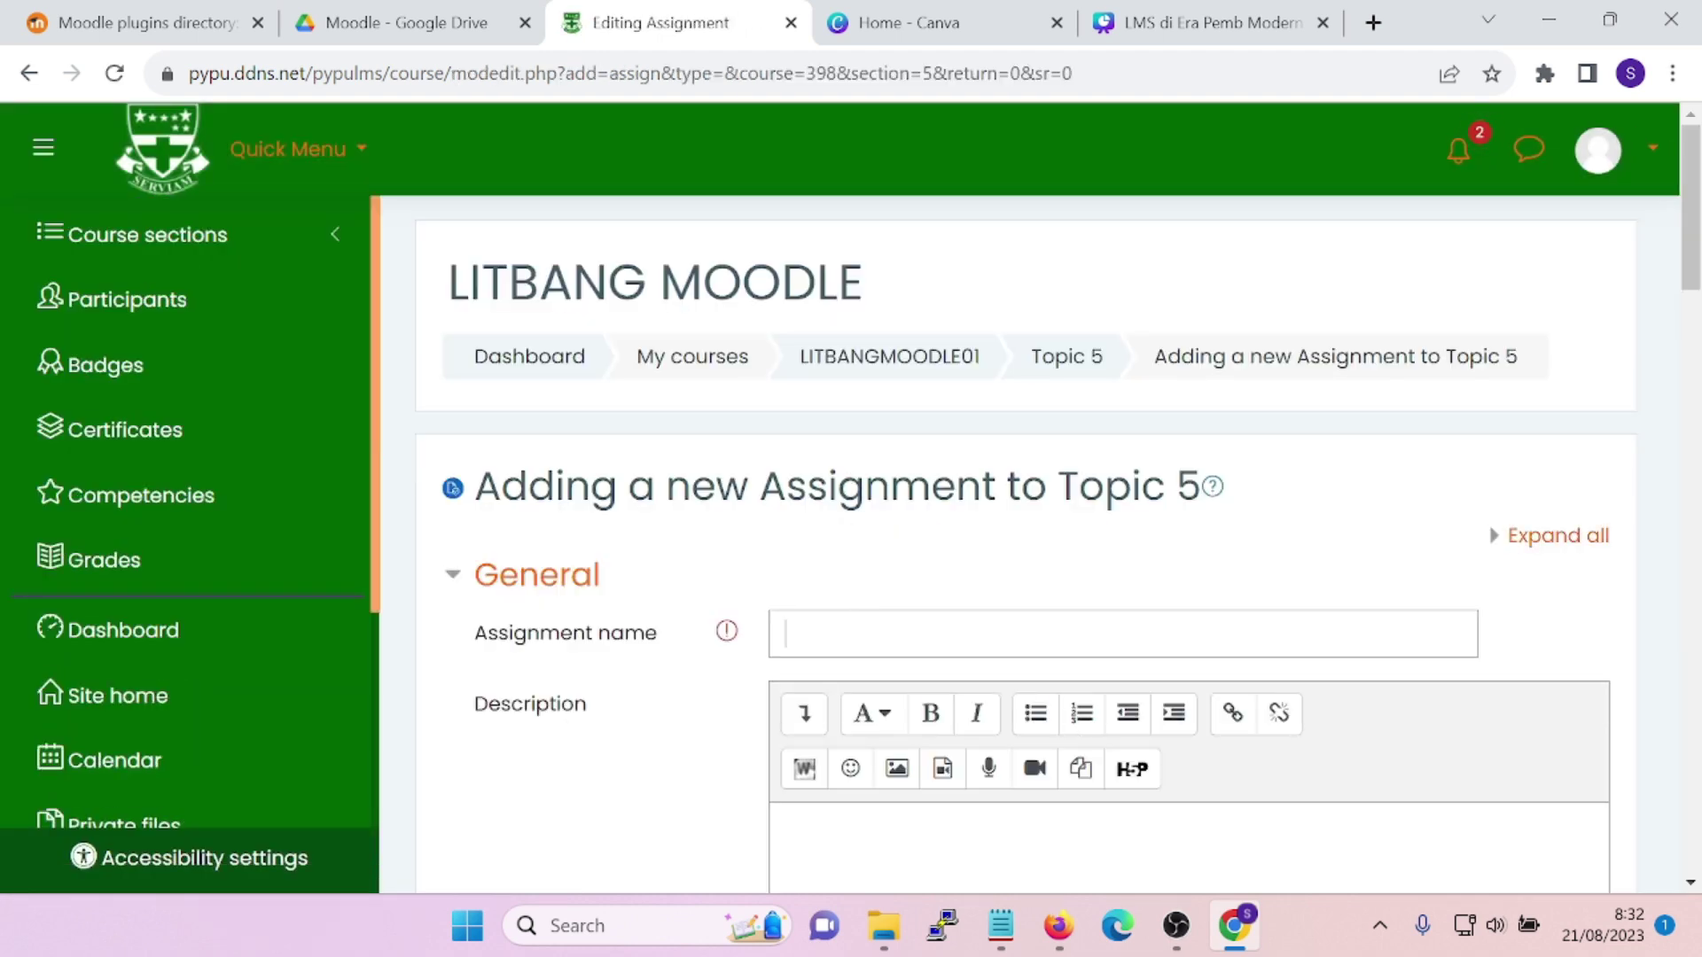
text(Tugas ke 3)
scroll(1004, 706, down, 3)
click(1004, 707)
text(Tugas ke 3)
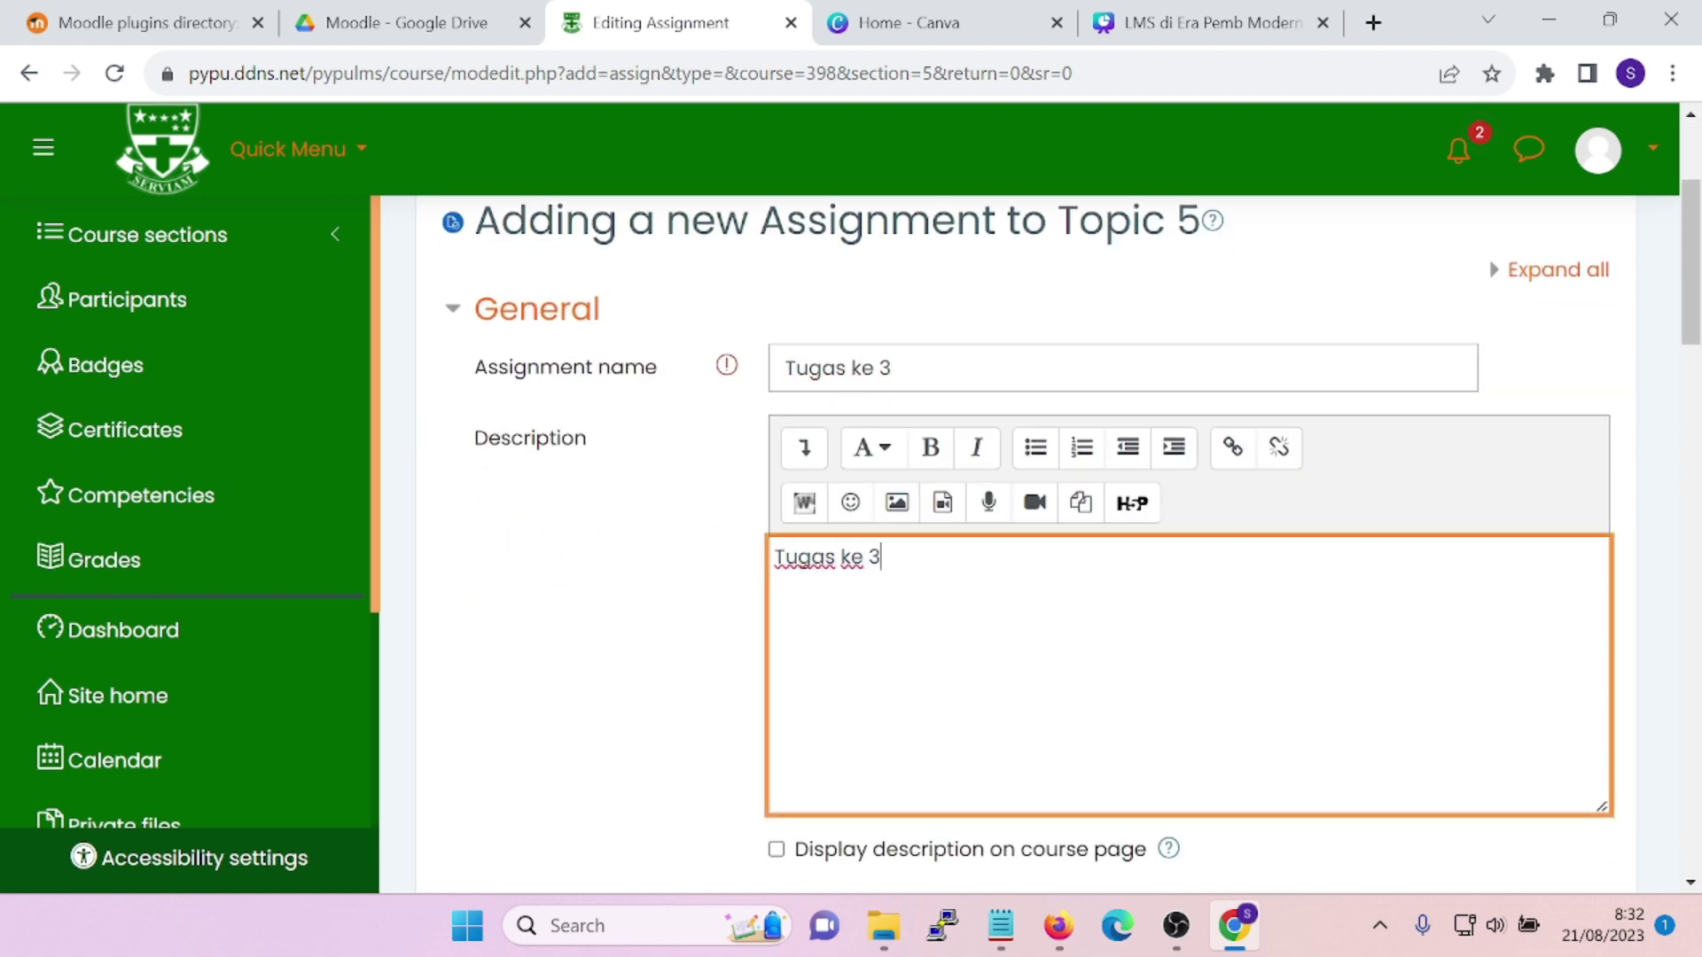
text( kumpulkan dalam bentuk file)
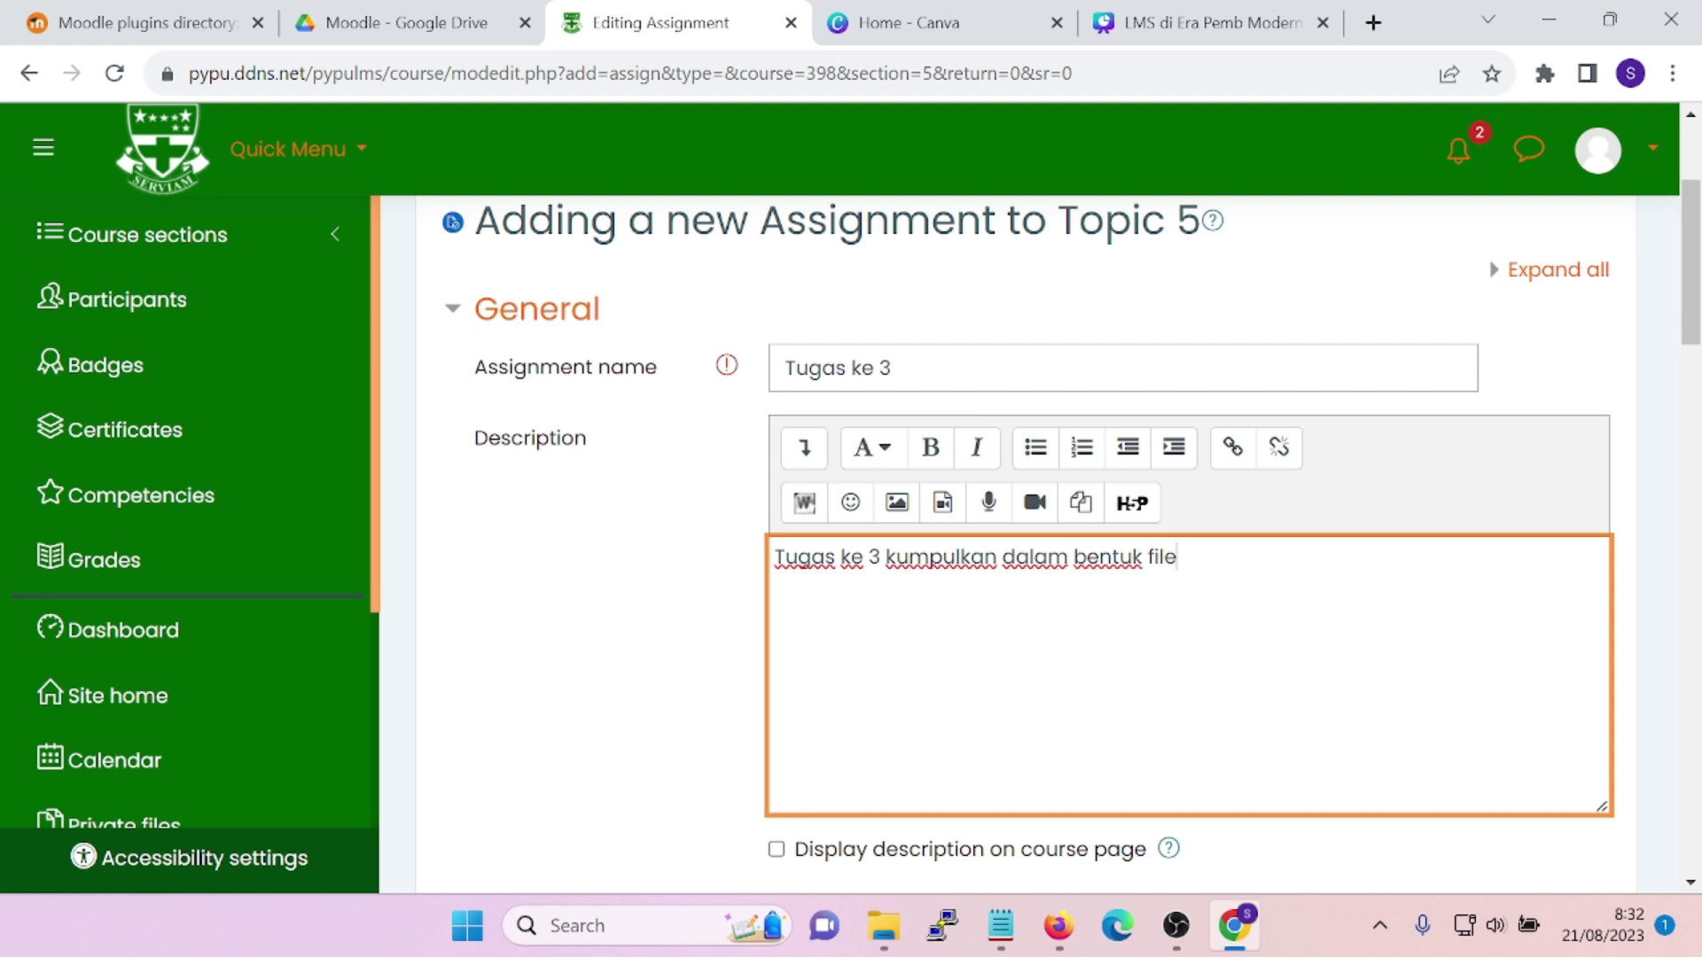
Set the assignment's grading method to Rubric, then save and display the assignment
scroll(1001, 567, down, 9)
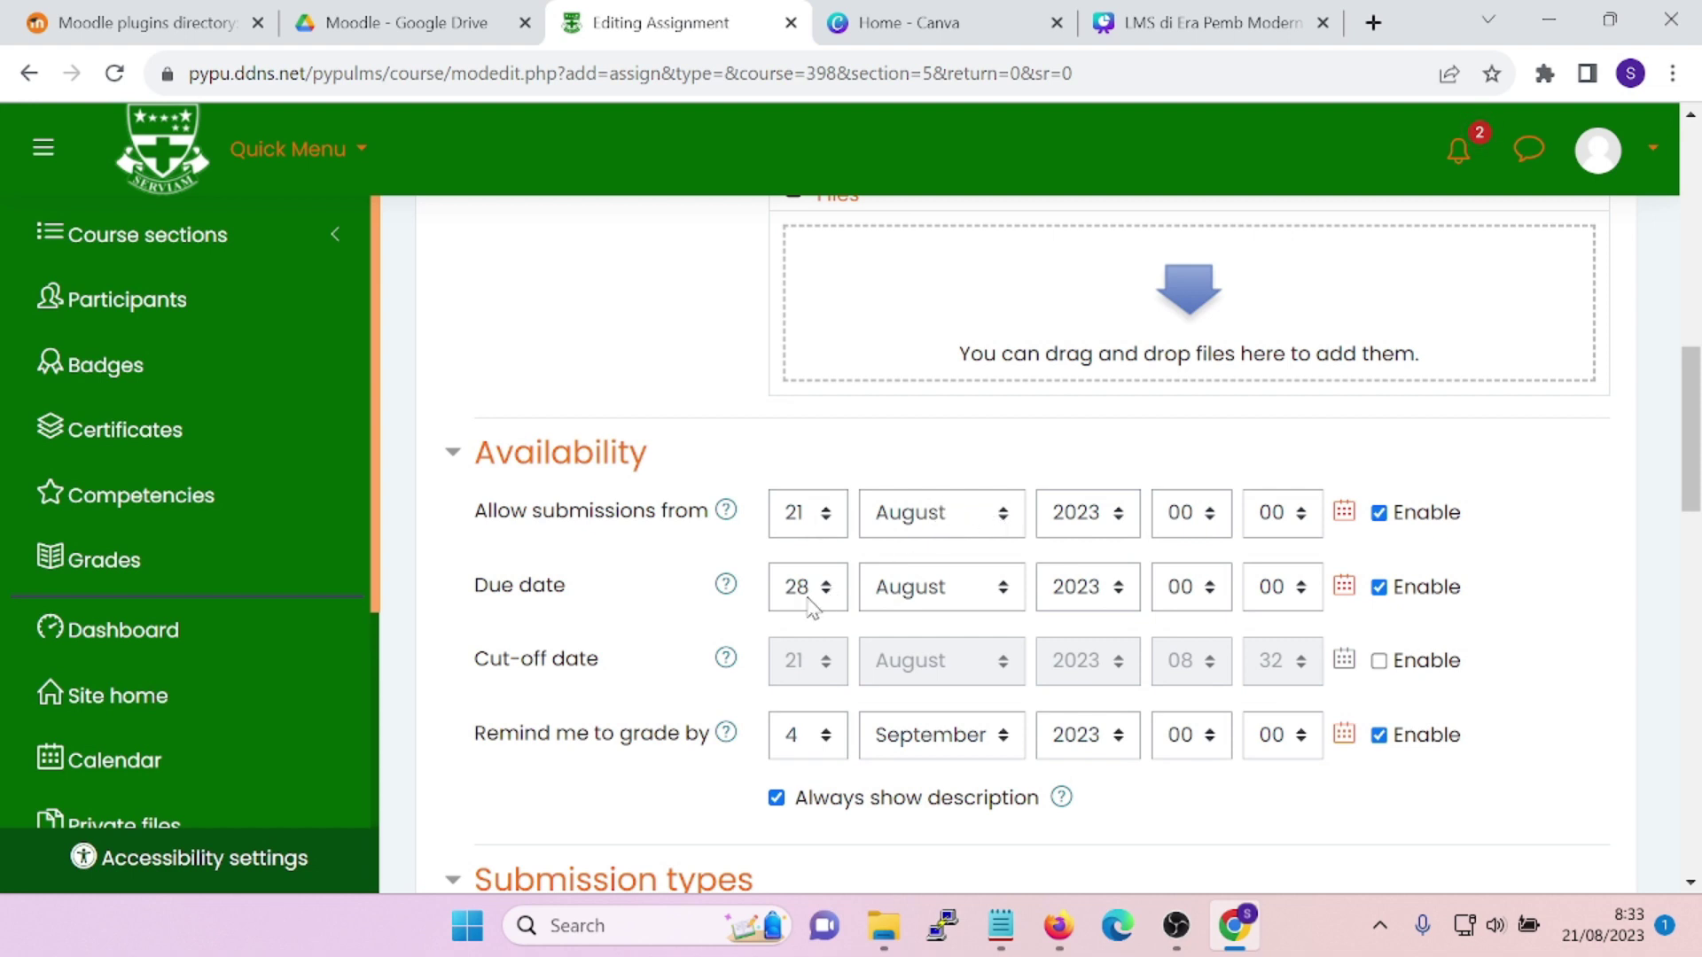
scroll(869, 505, down, 10)
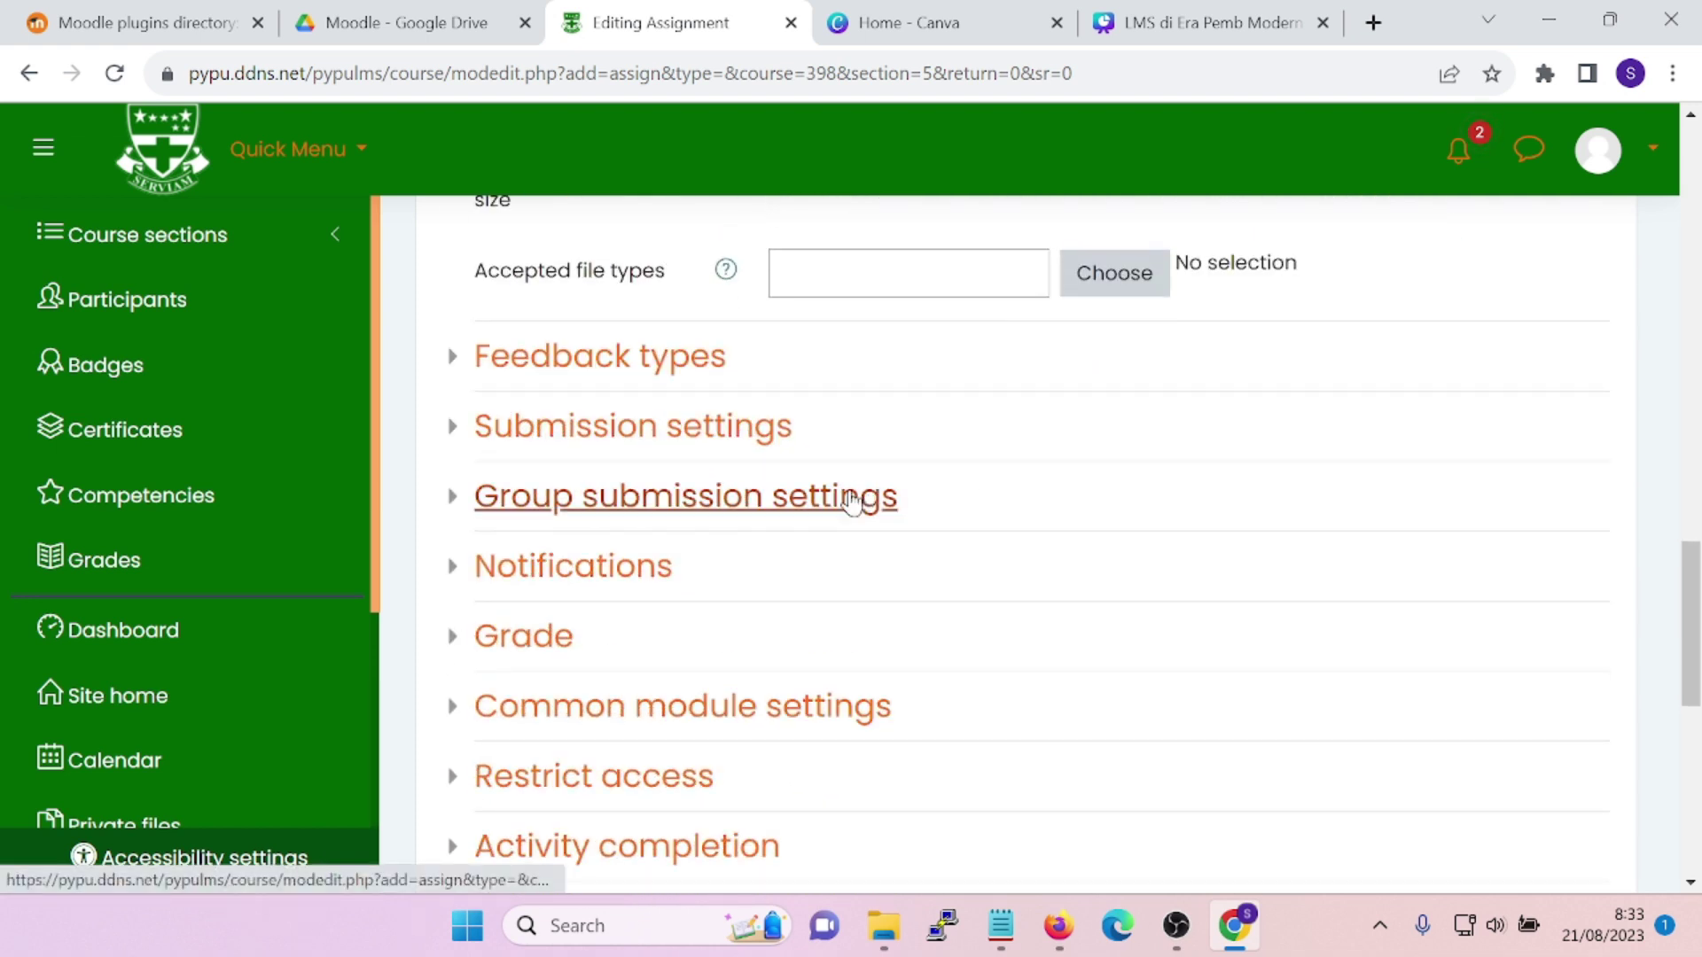
click(451, 640)
scroll(797, 670, down, 1)
scroll(805, 673, down, 1)
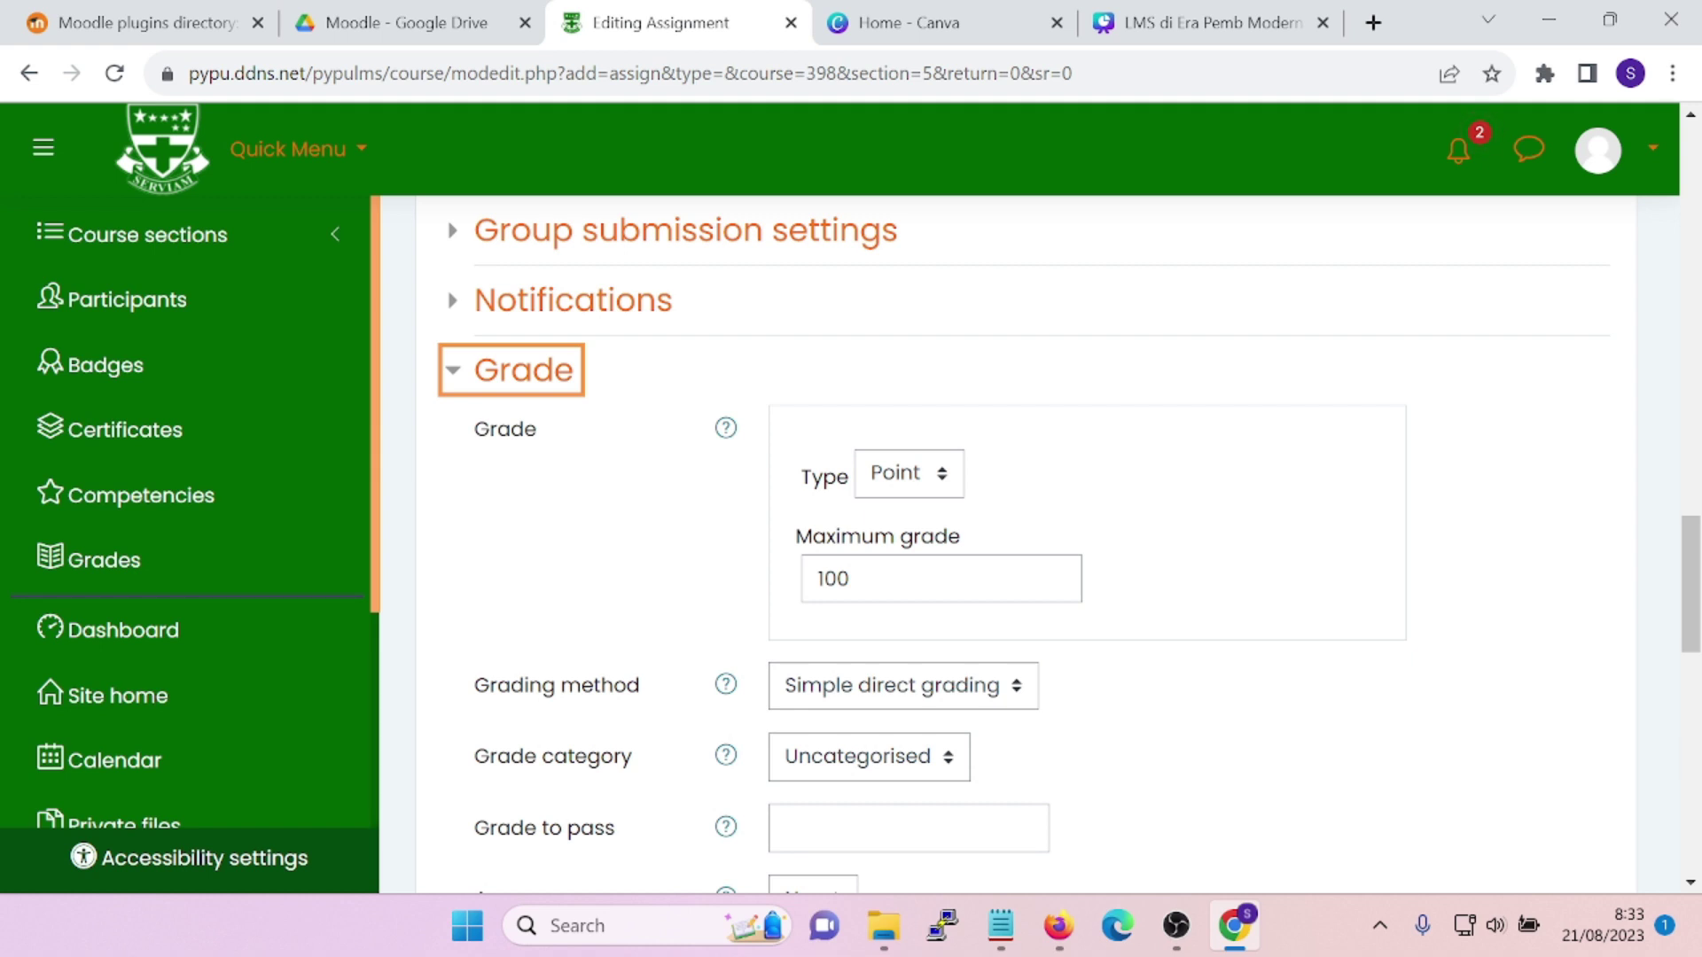
click(849, 704)
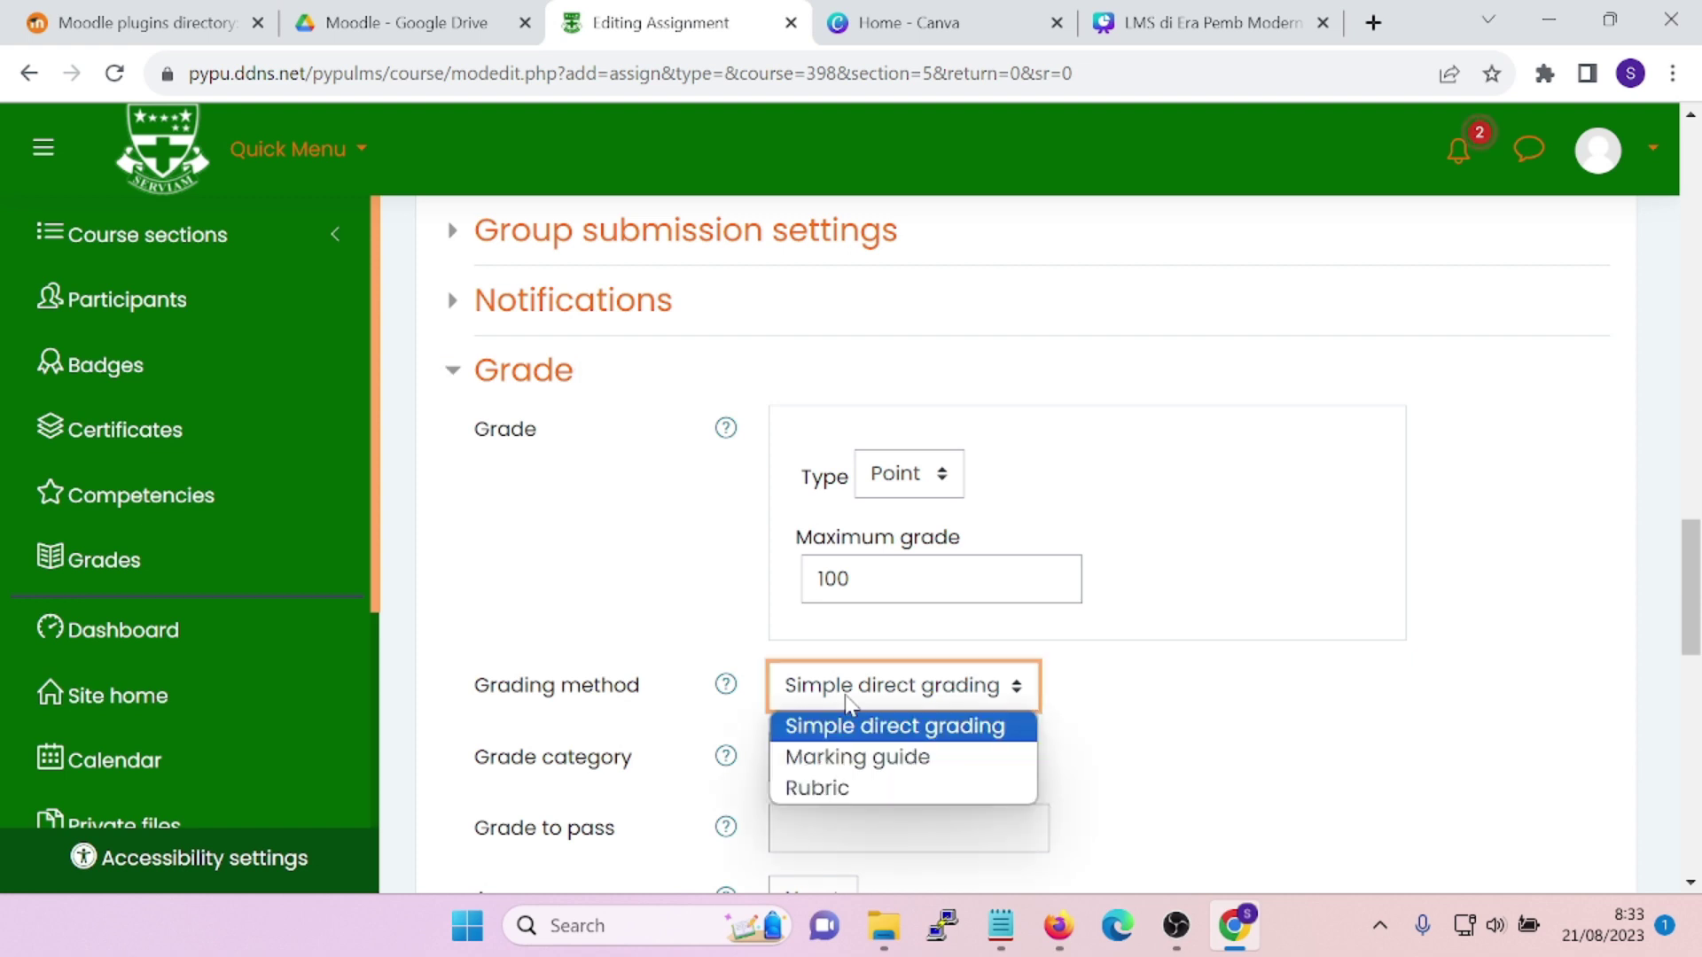
click(824, 793)
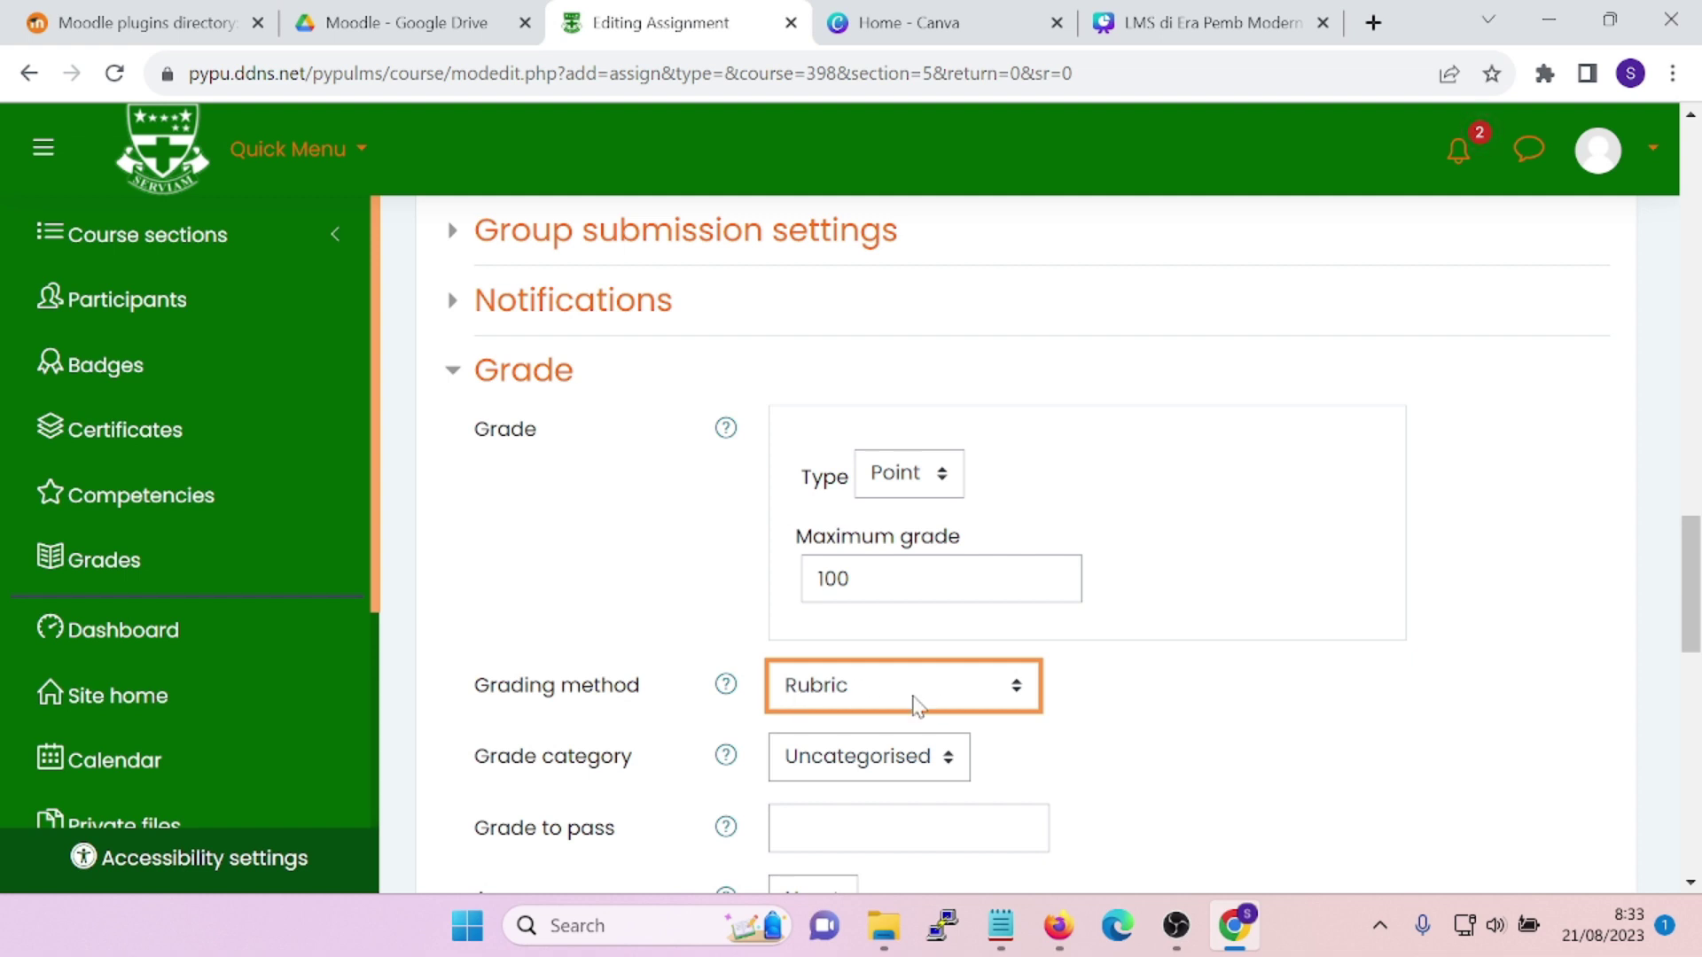
scroll(916, 705, down, 8)
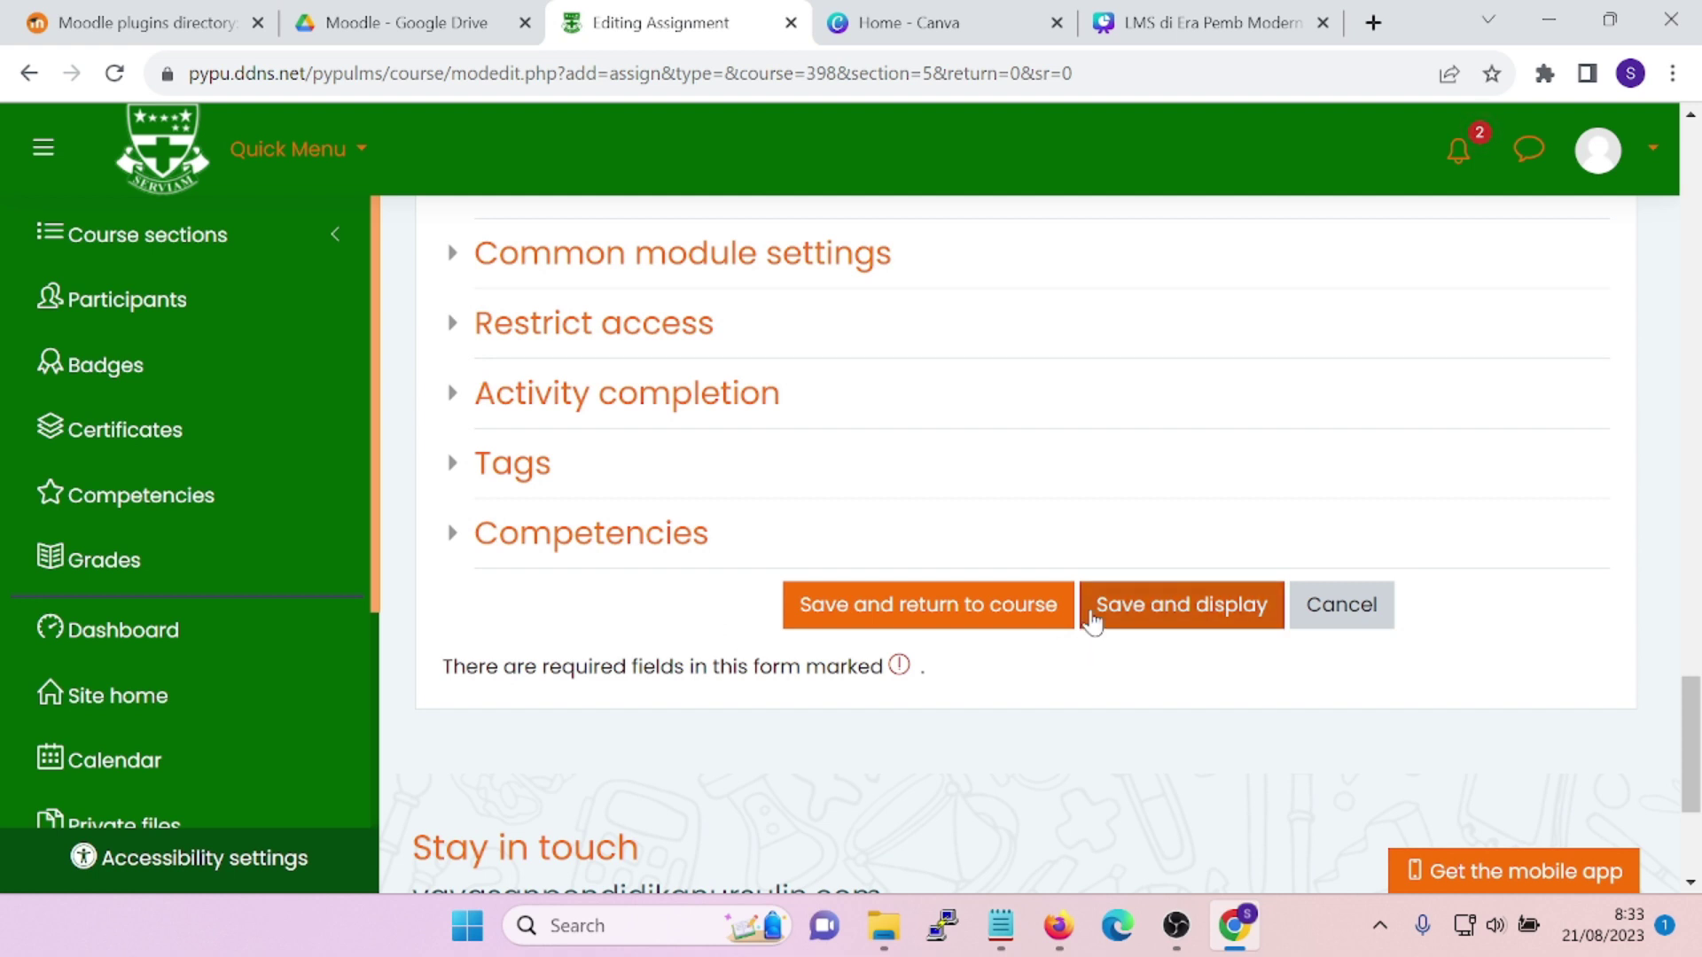
click(1107, 623)
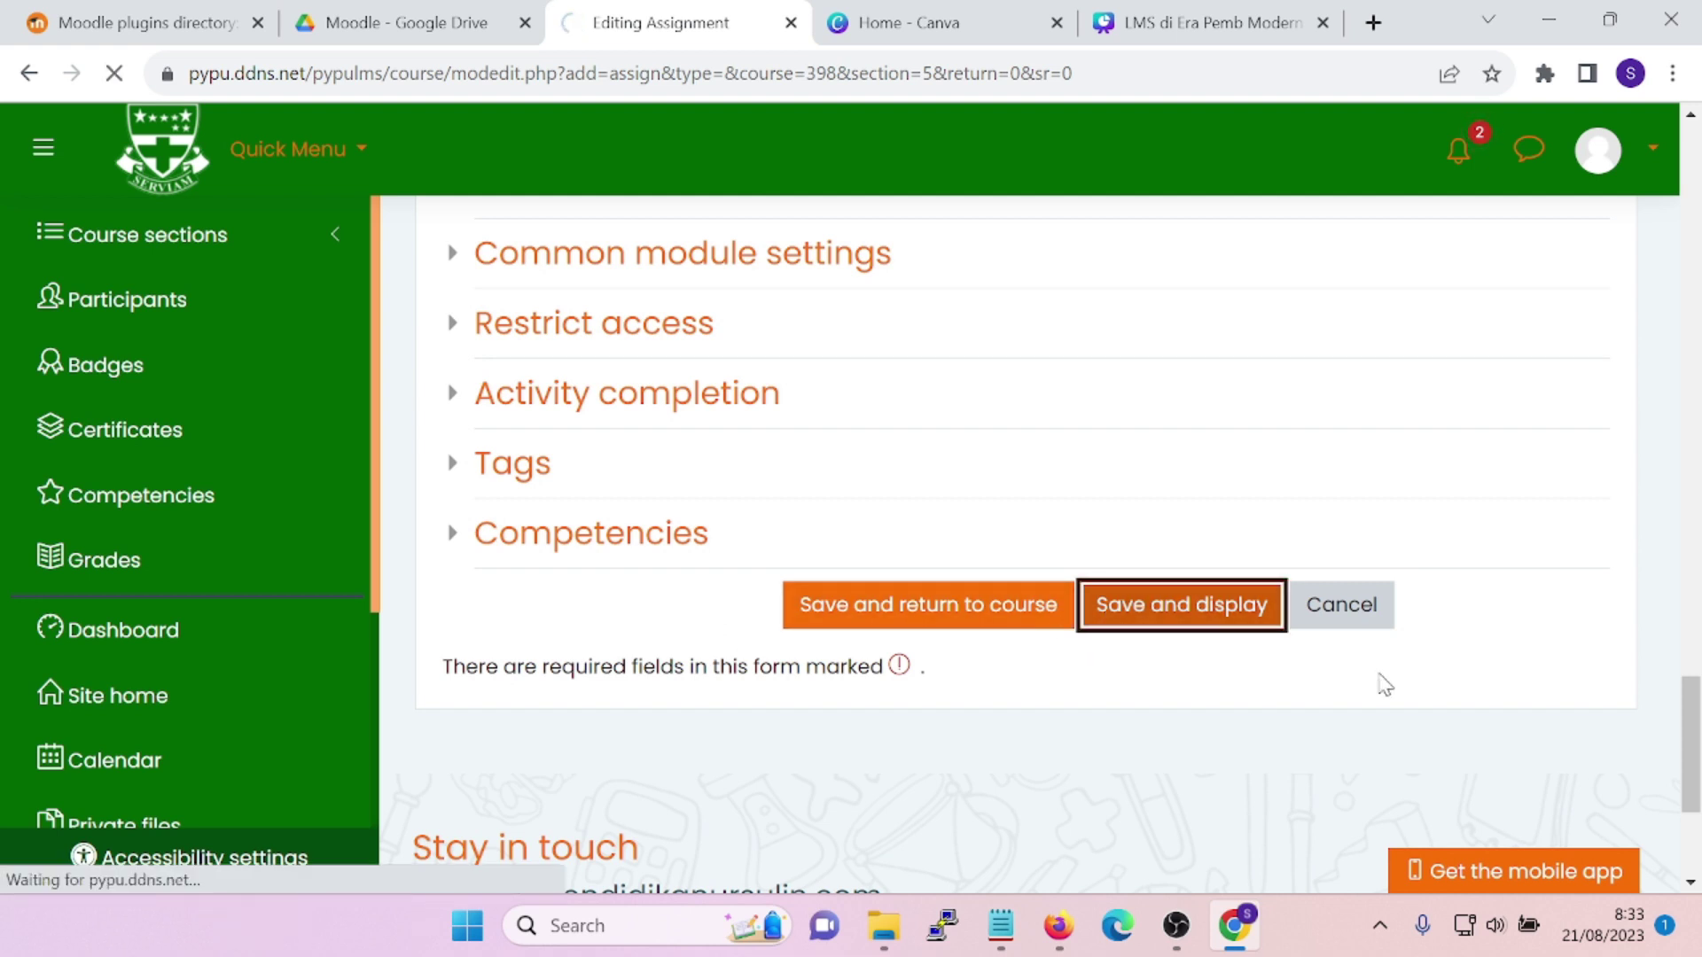
scroll(1399, 688, down, 1)
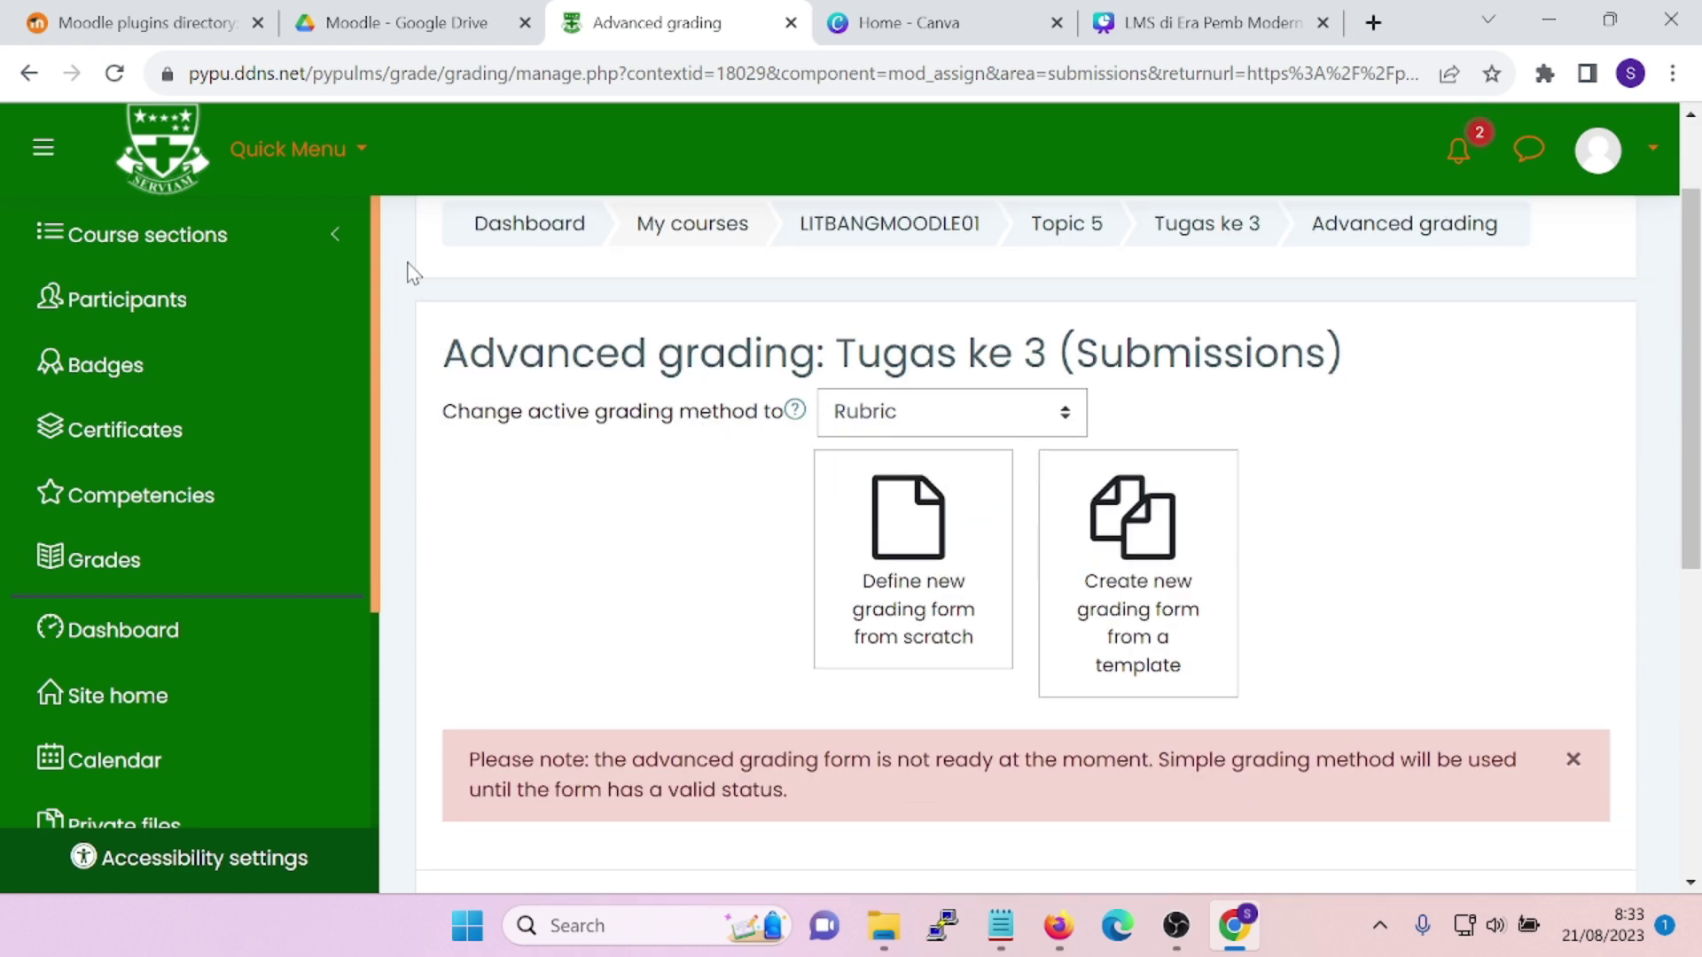
click(338, 243)
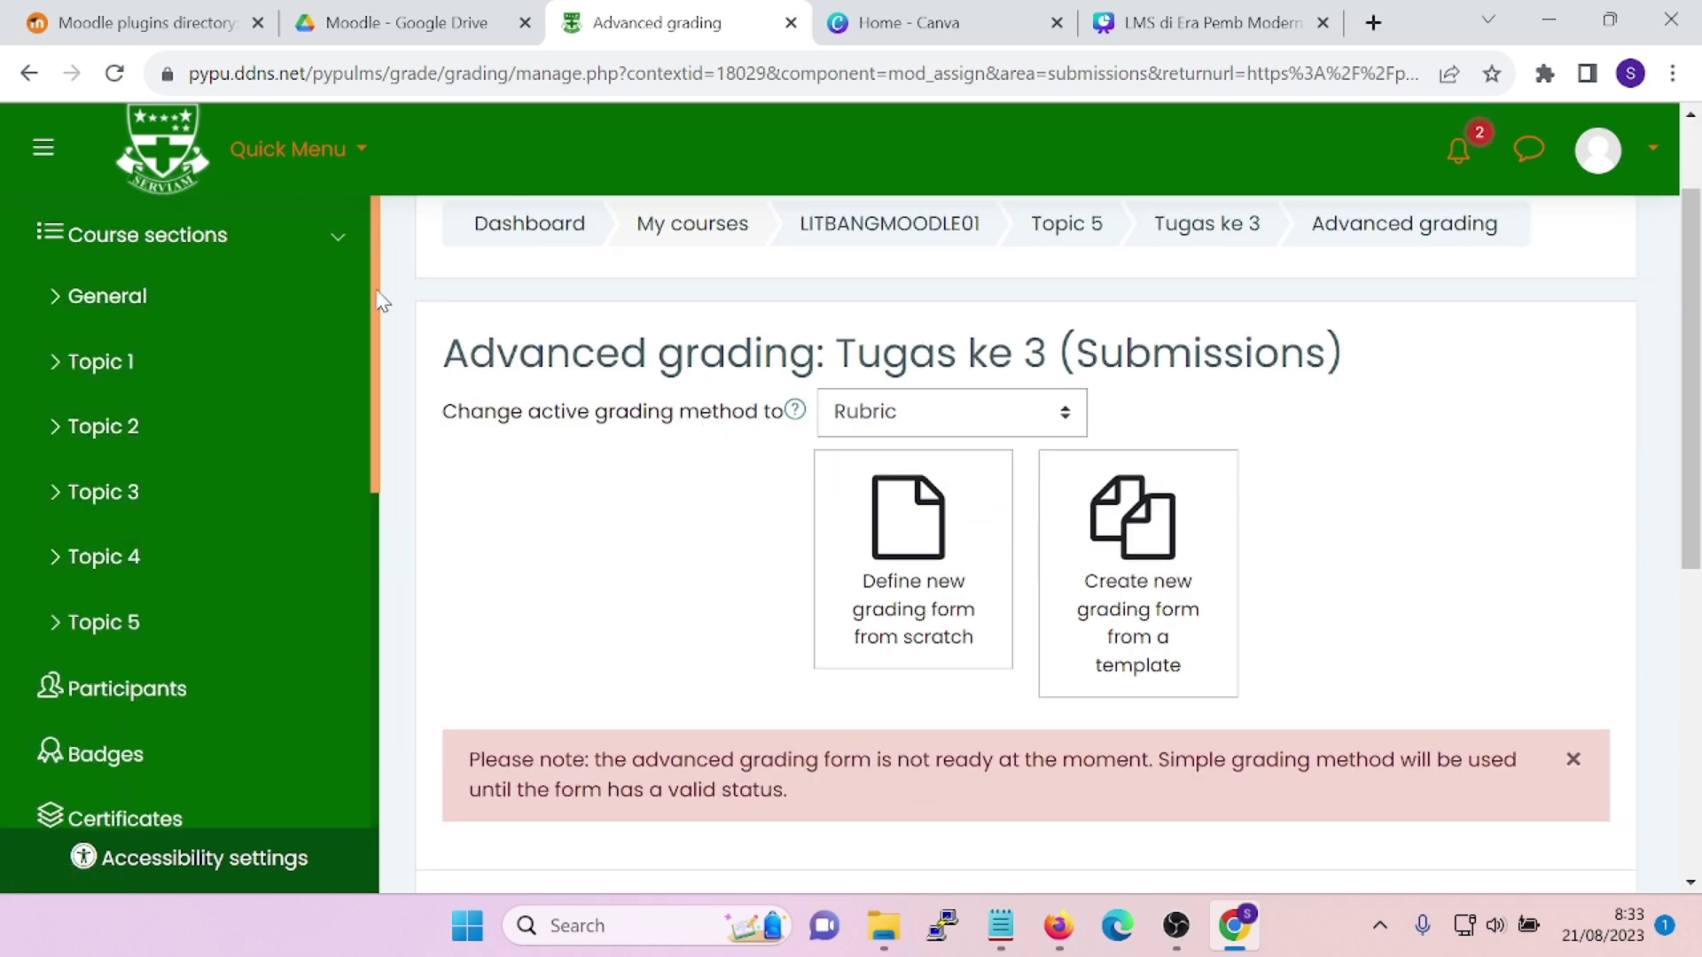
click(53, 240)
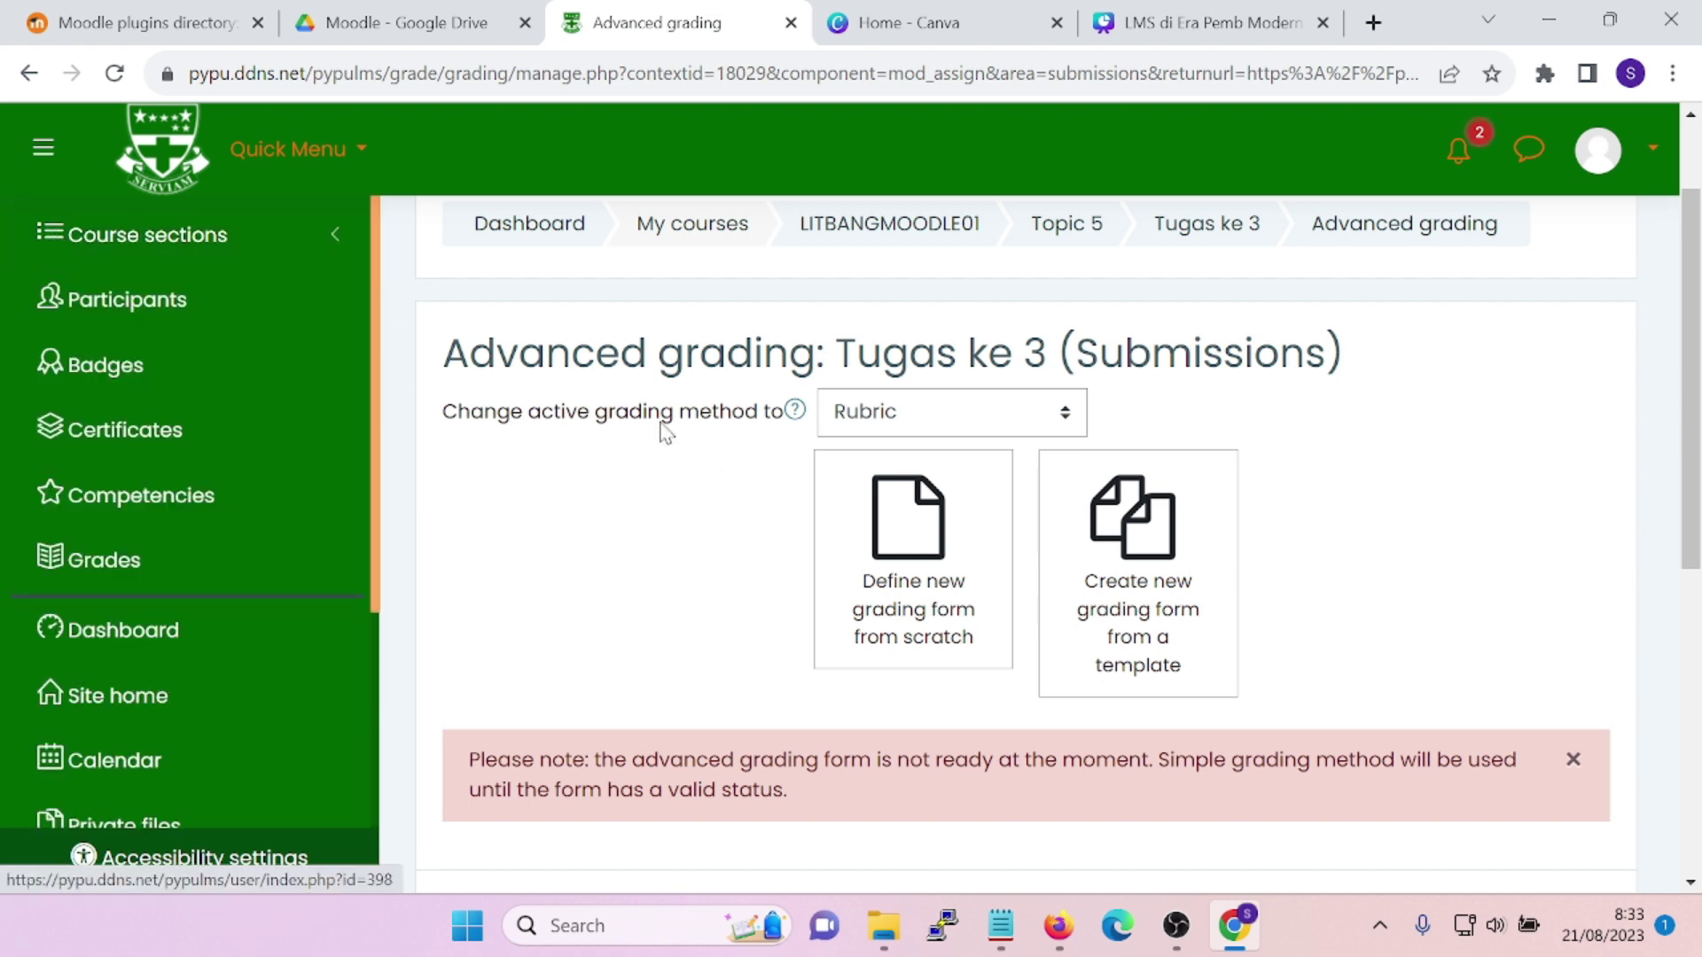
click(51, 237)
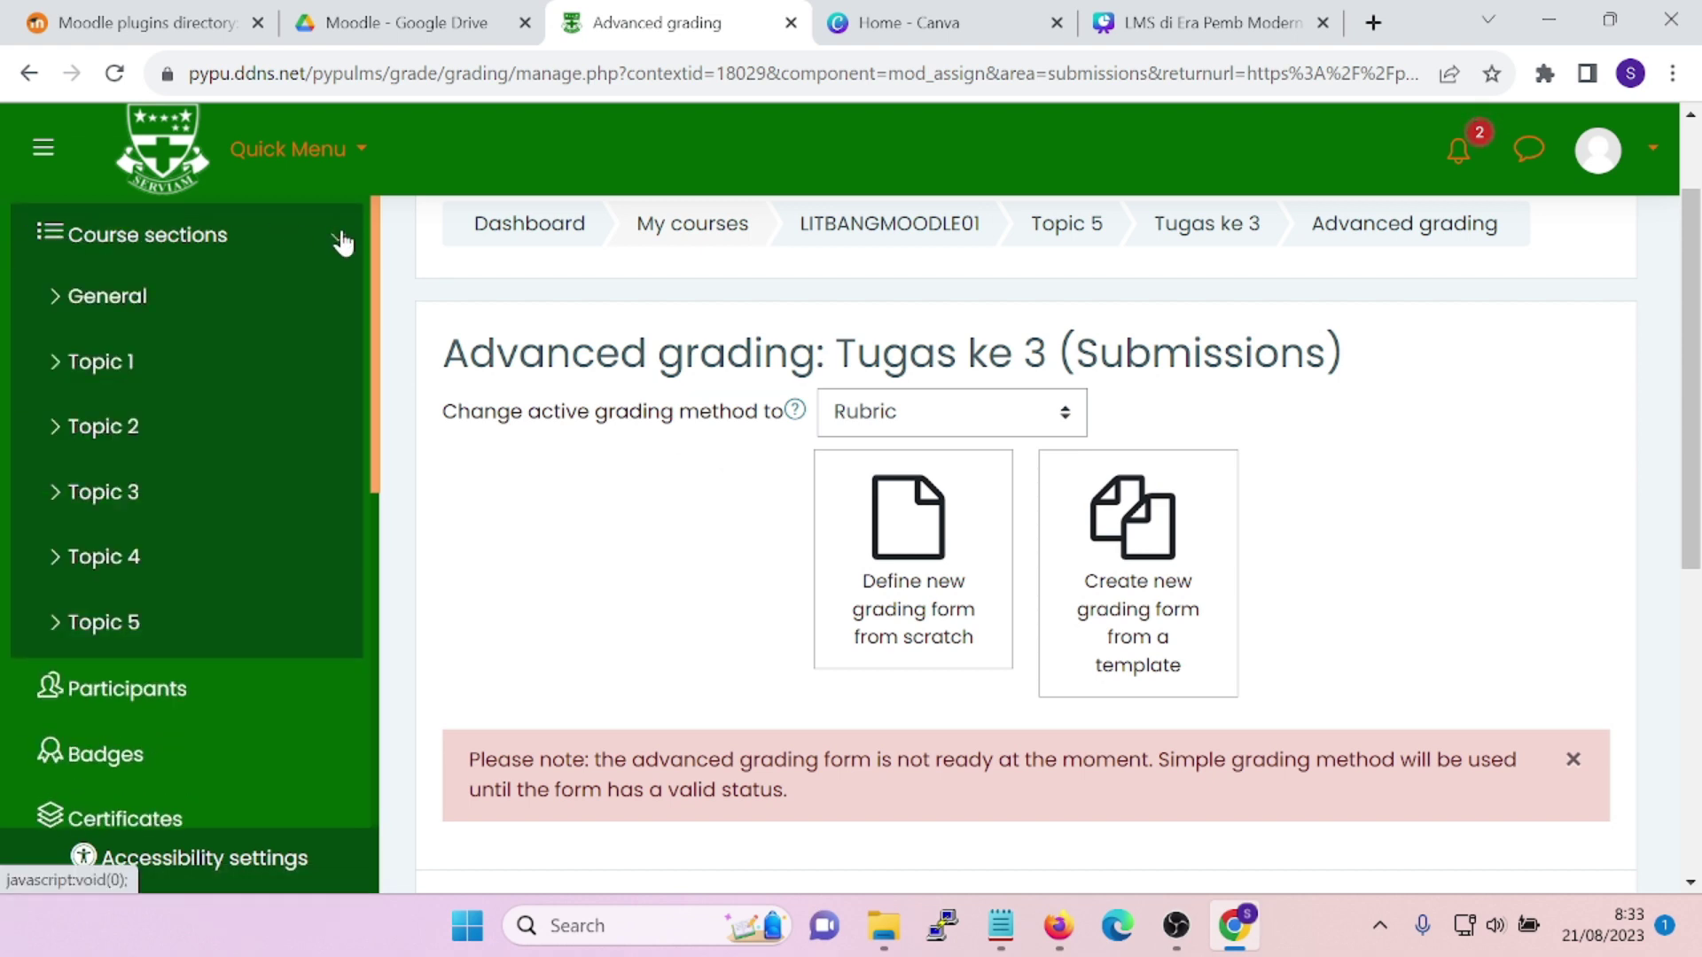
click(337, 236)
scroll(778, 627, down, 1)
scroll(778, 626, down, 2)
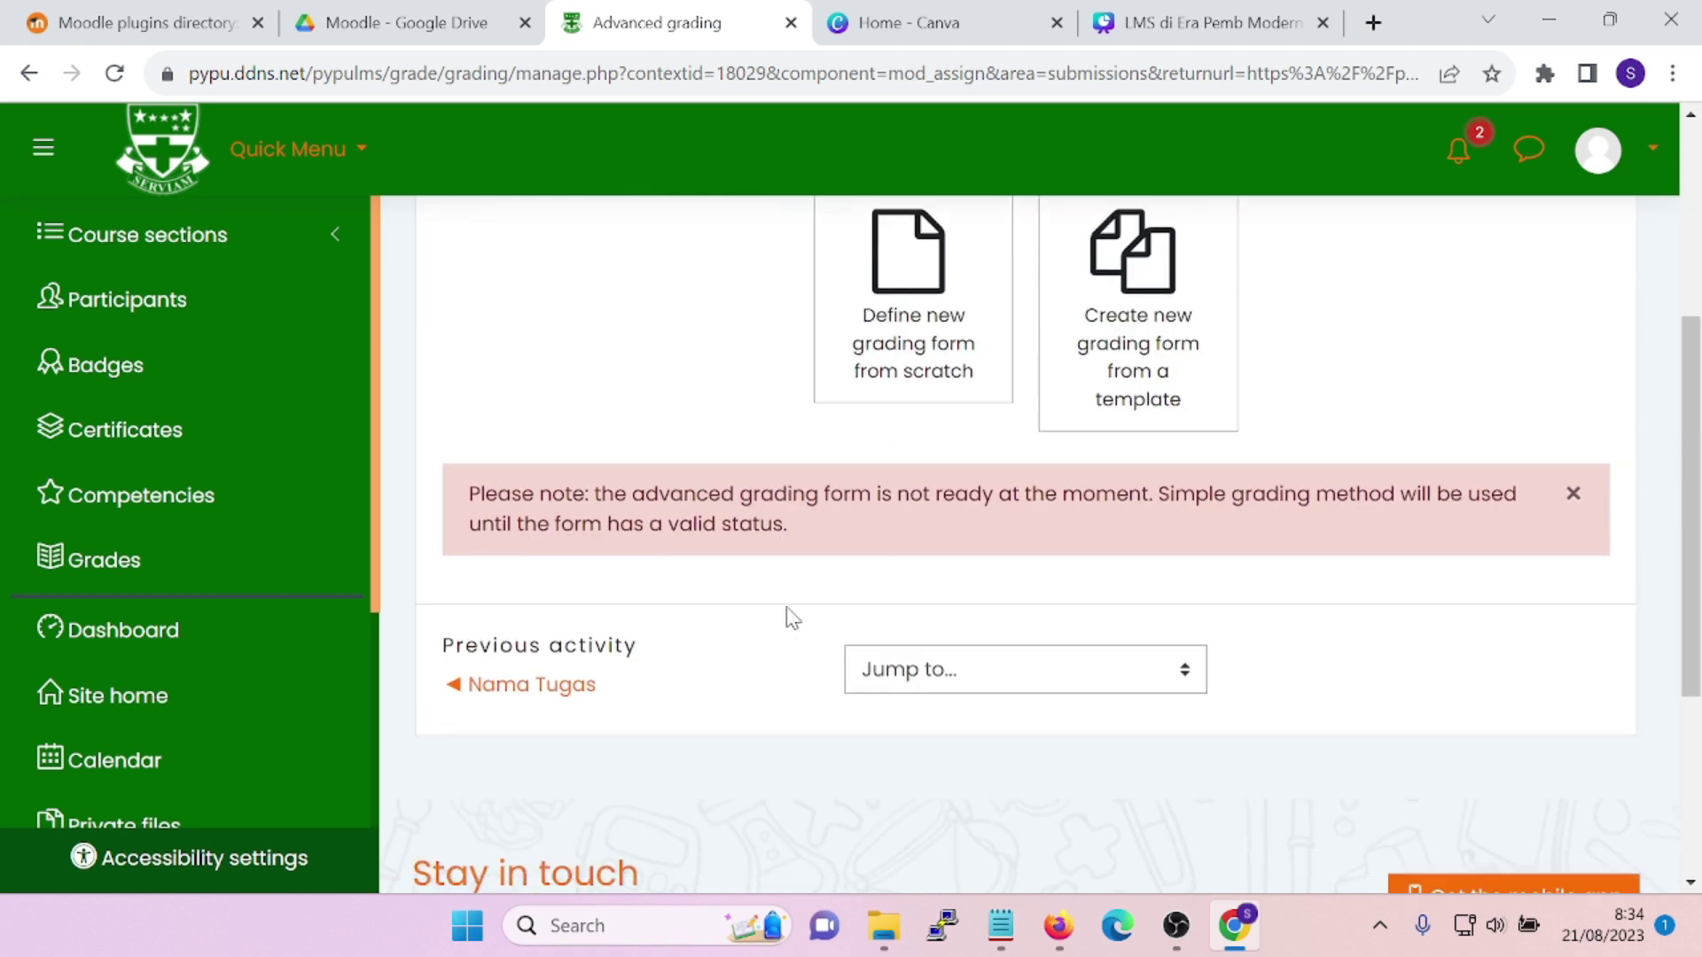
scroll(792, 618, up, 3)
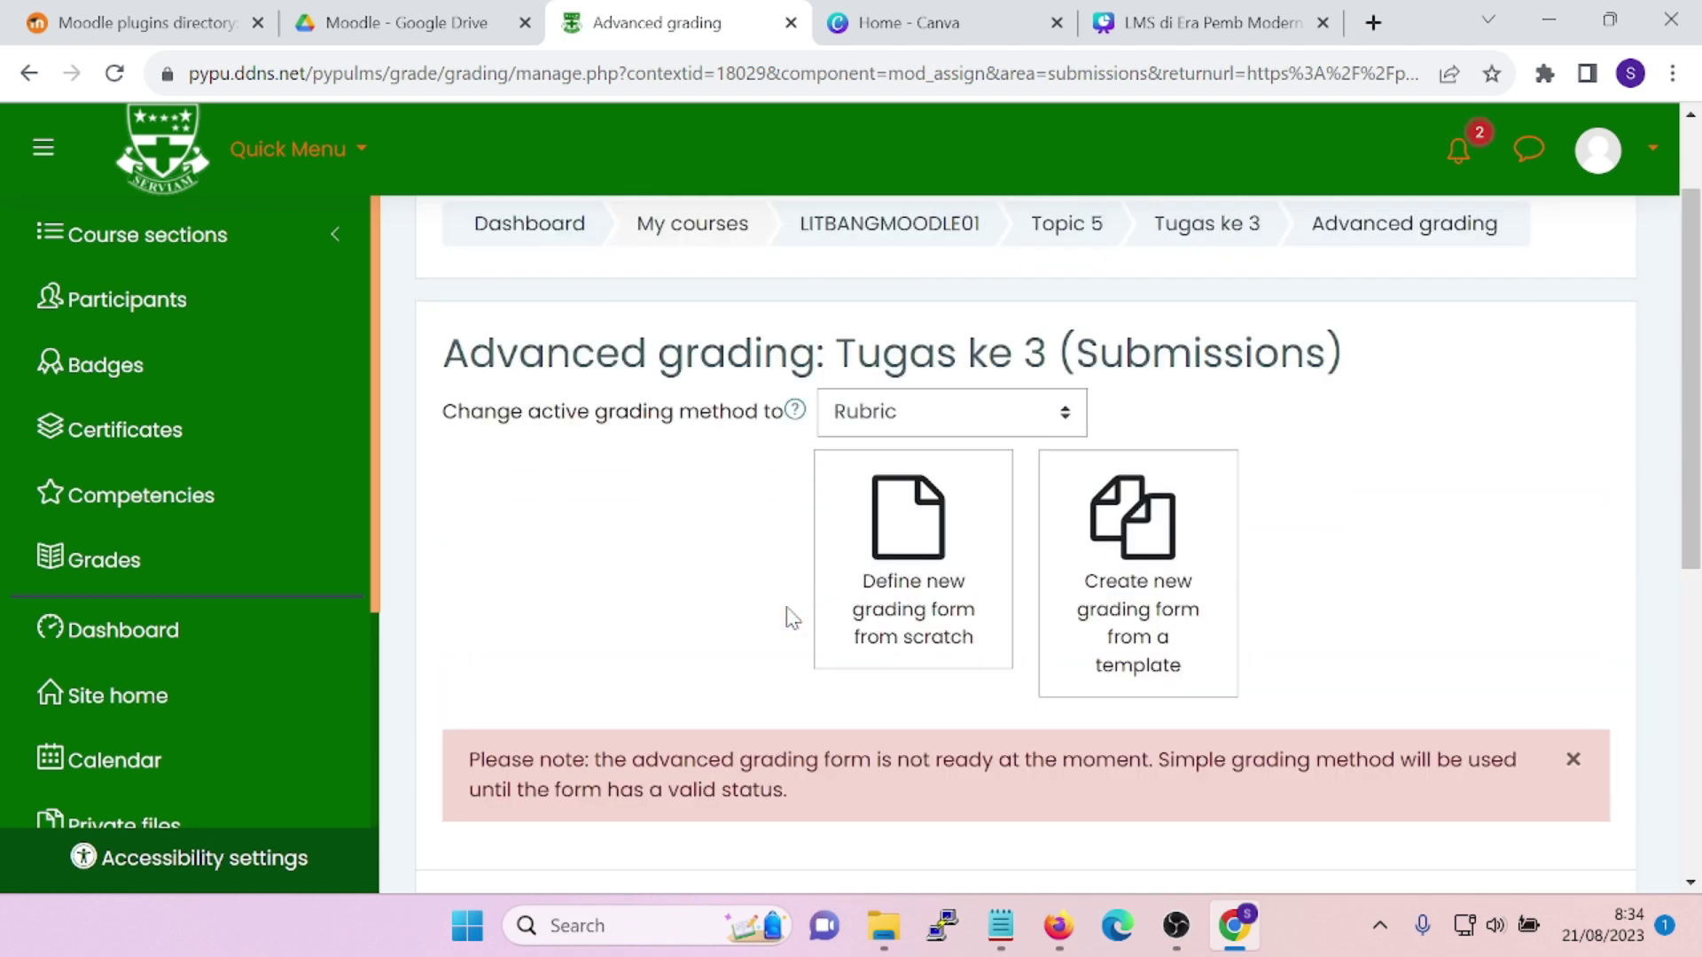
Define a new grading form from scratch and name the rubric "Kriteria Penilaian"
click(904, 559)
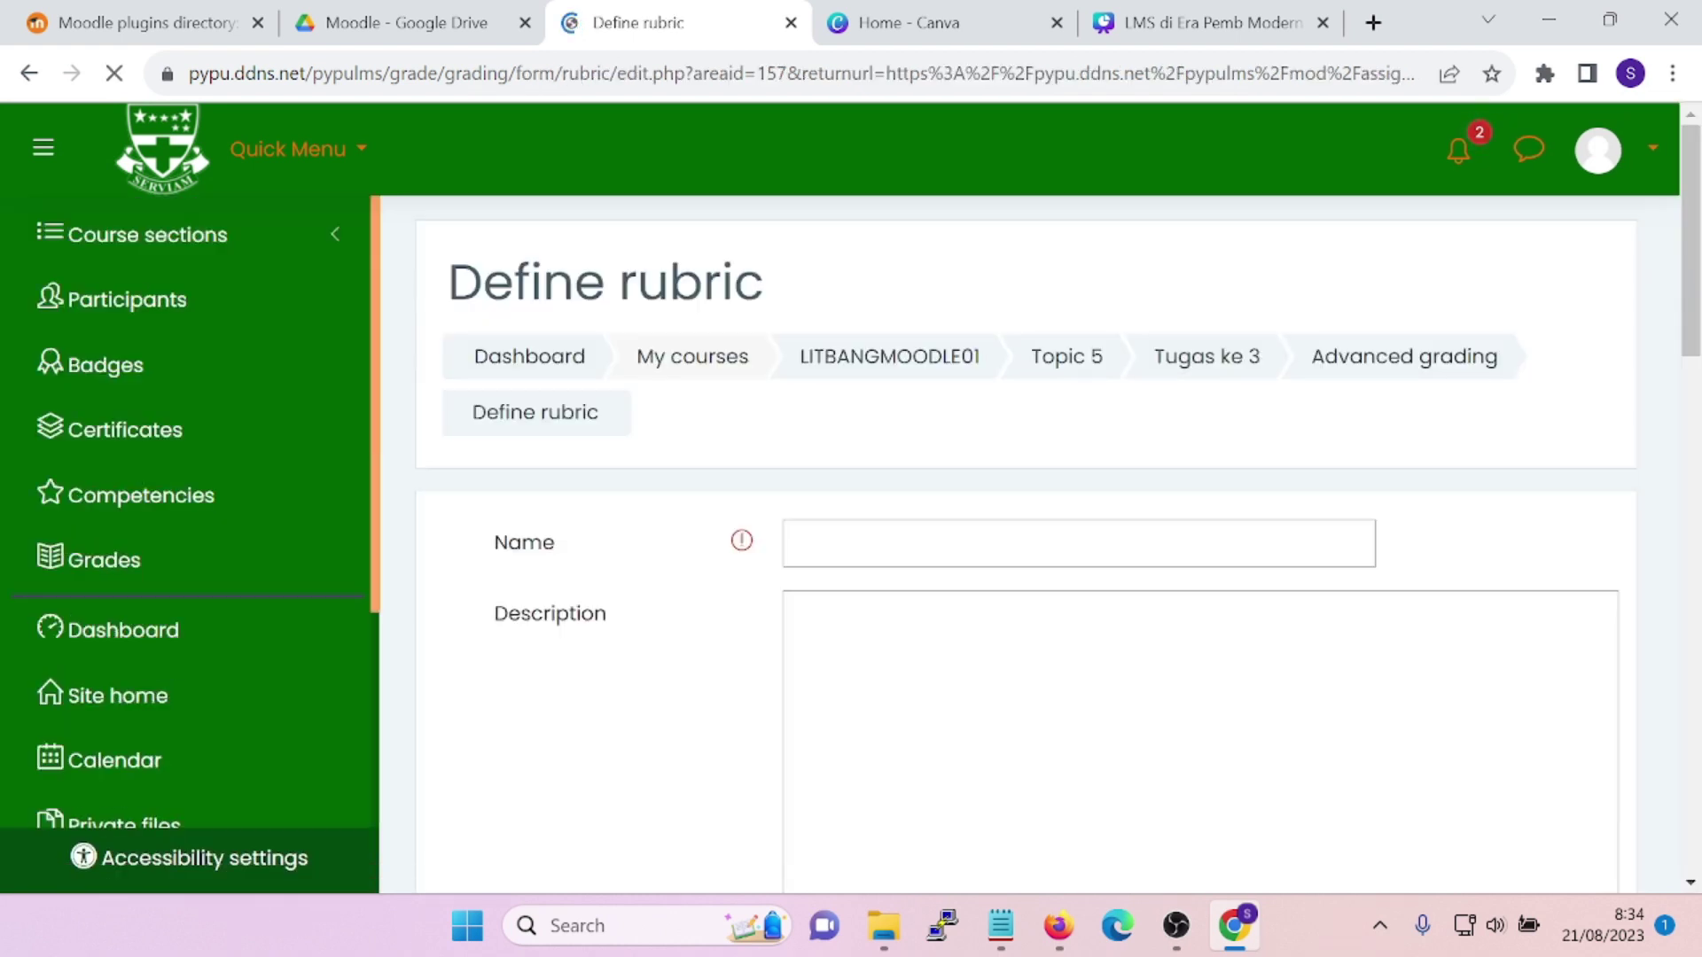
text(Kriter)
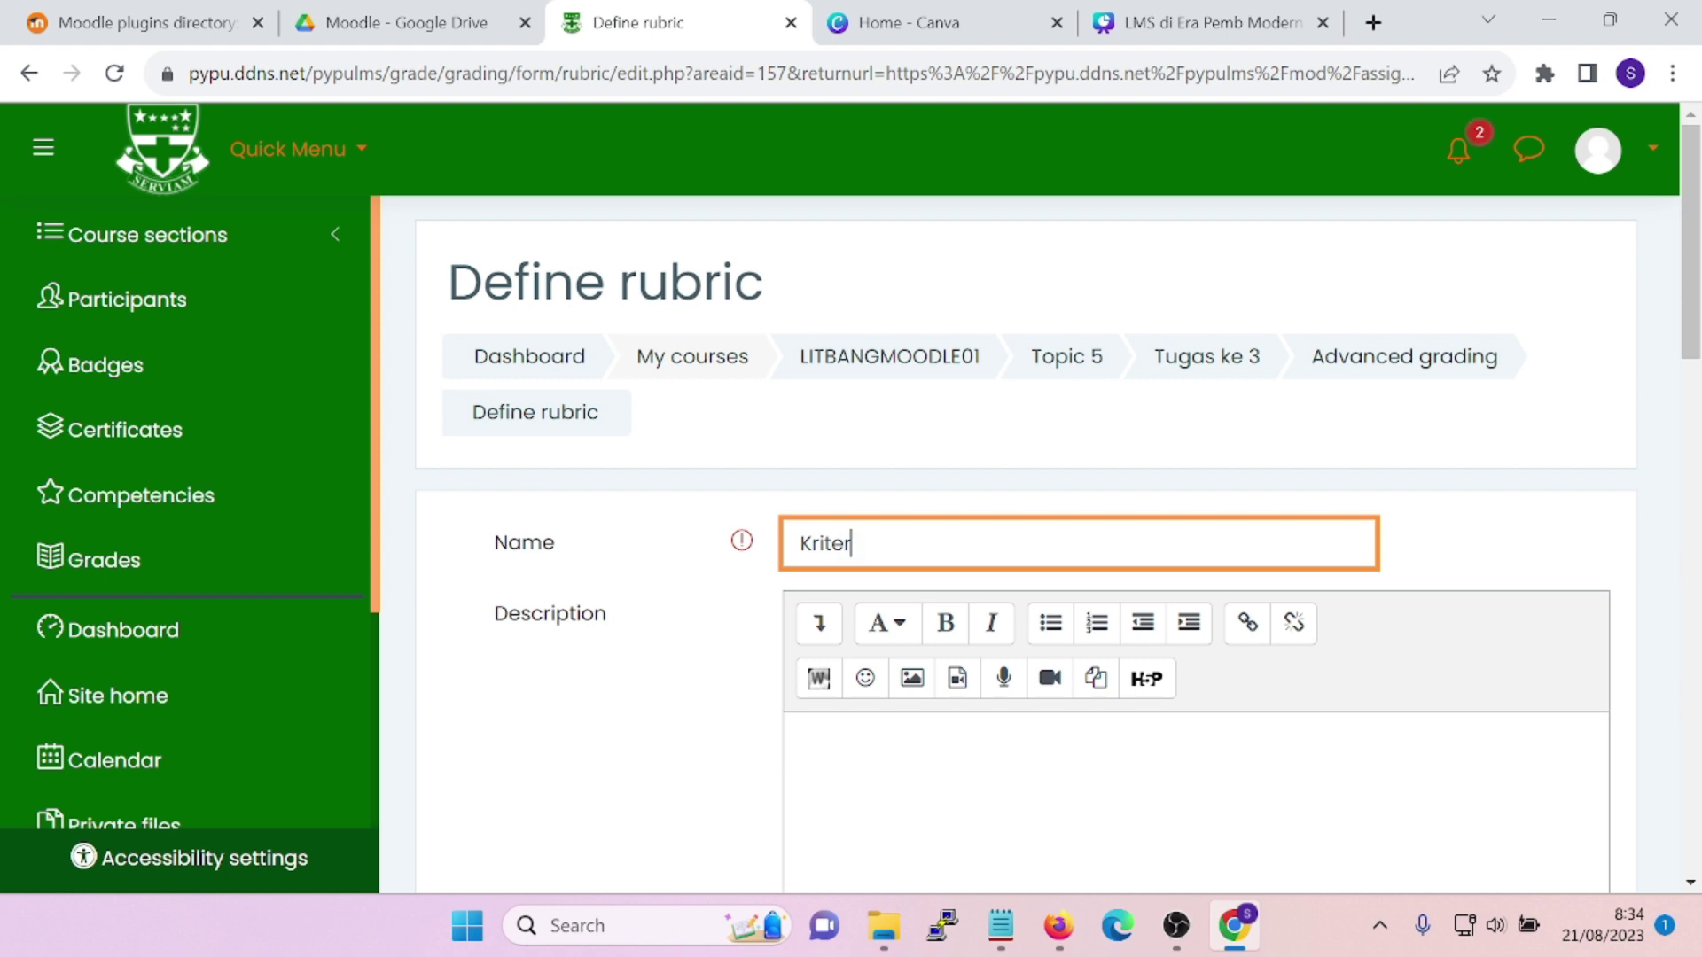
text(ia Penilaian)
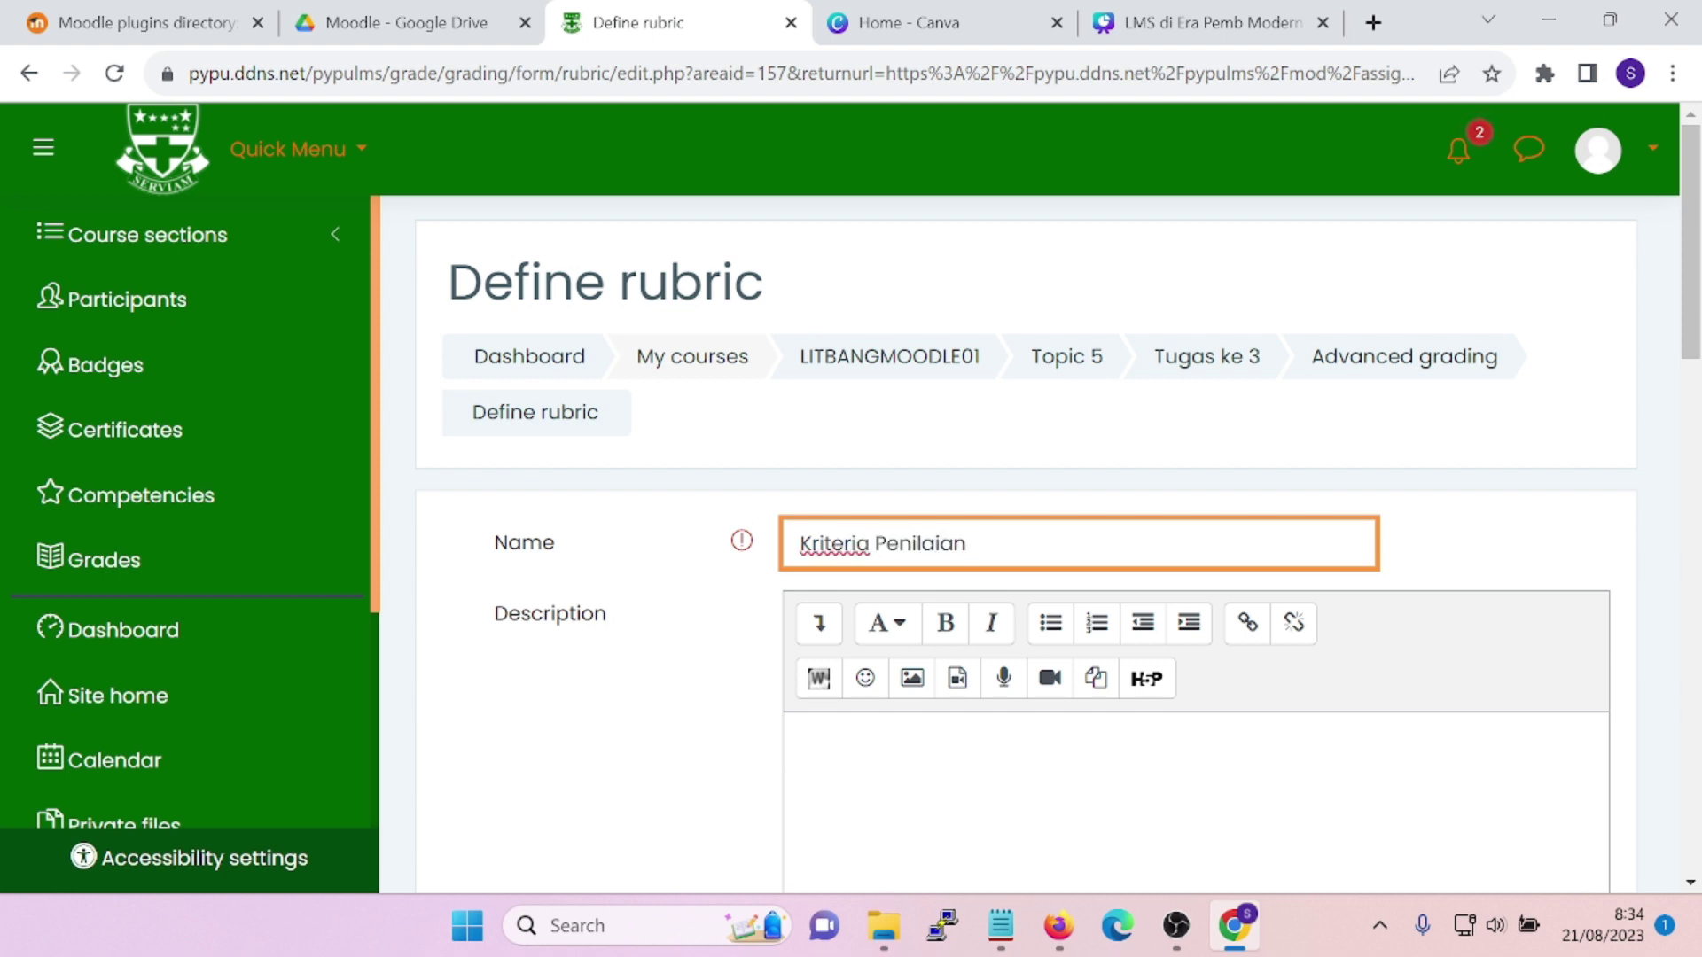
Begin the rubric description with the line "Dalam tugas ini kriteria penilaian nya adalah :"
key(Tab)
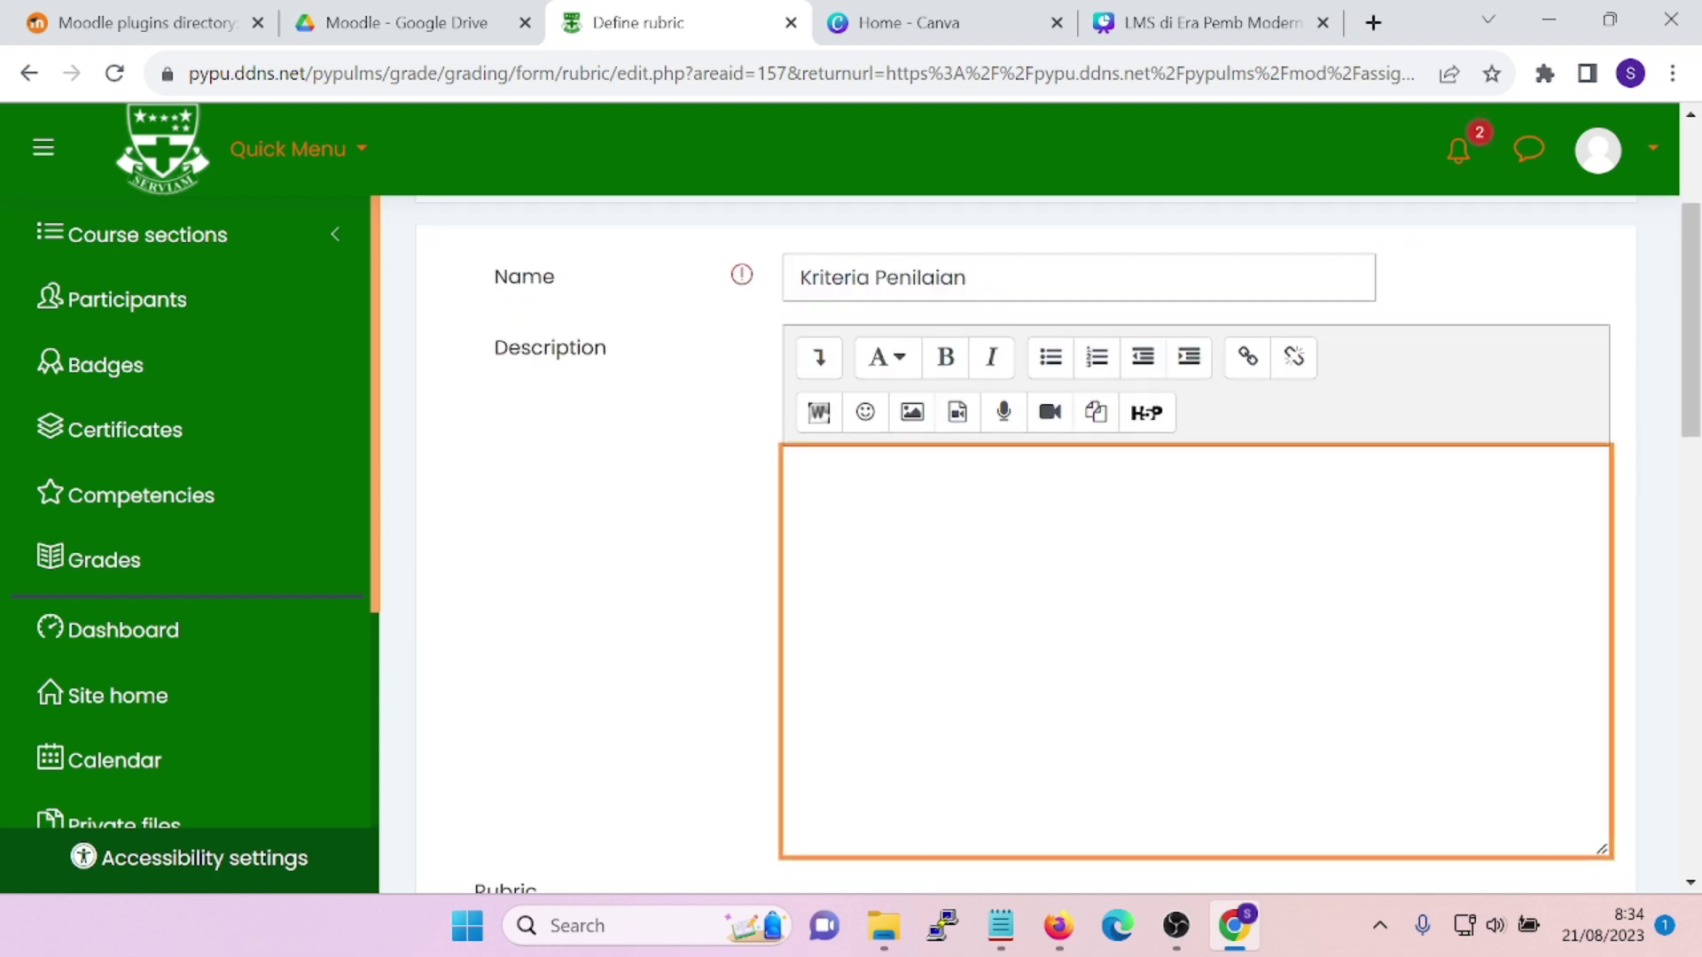
text(Dalam tugas ini kriteria penilia)
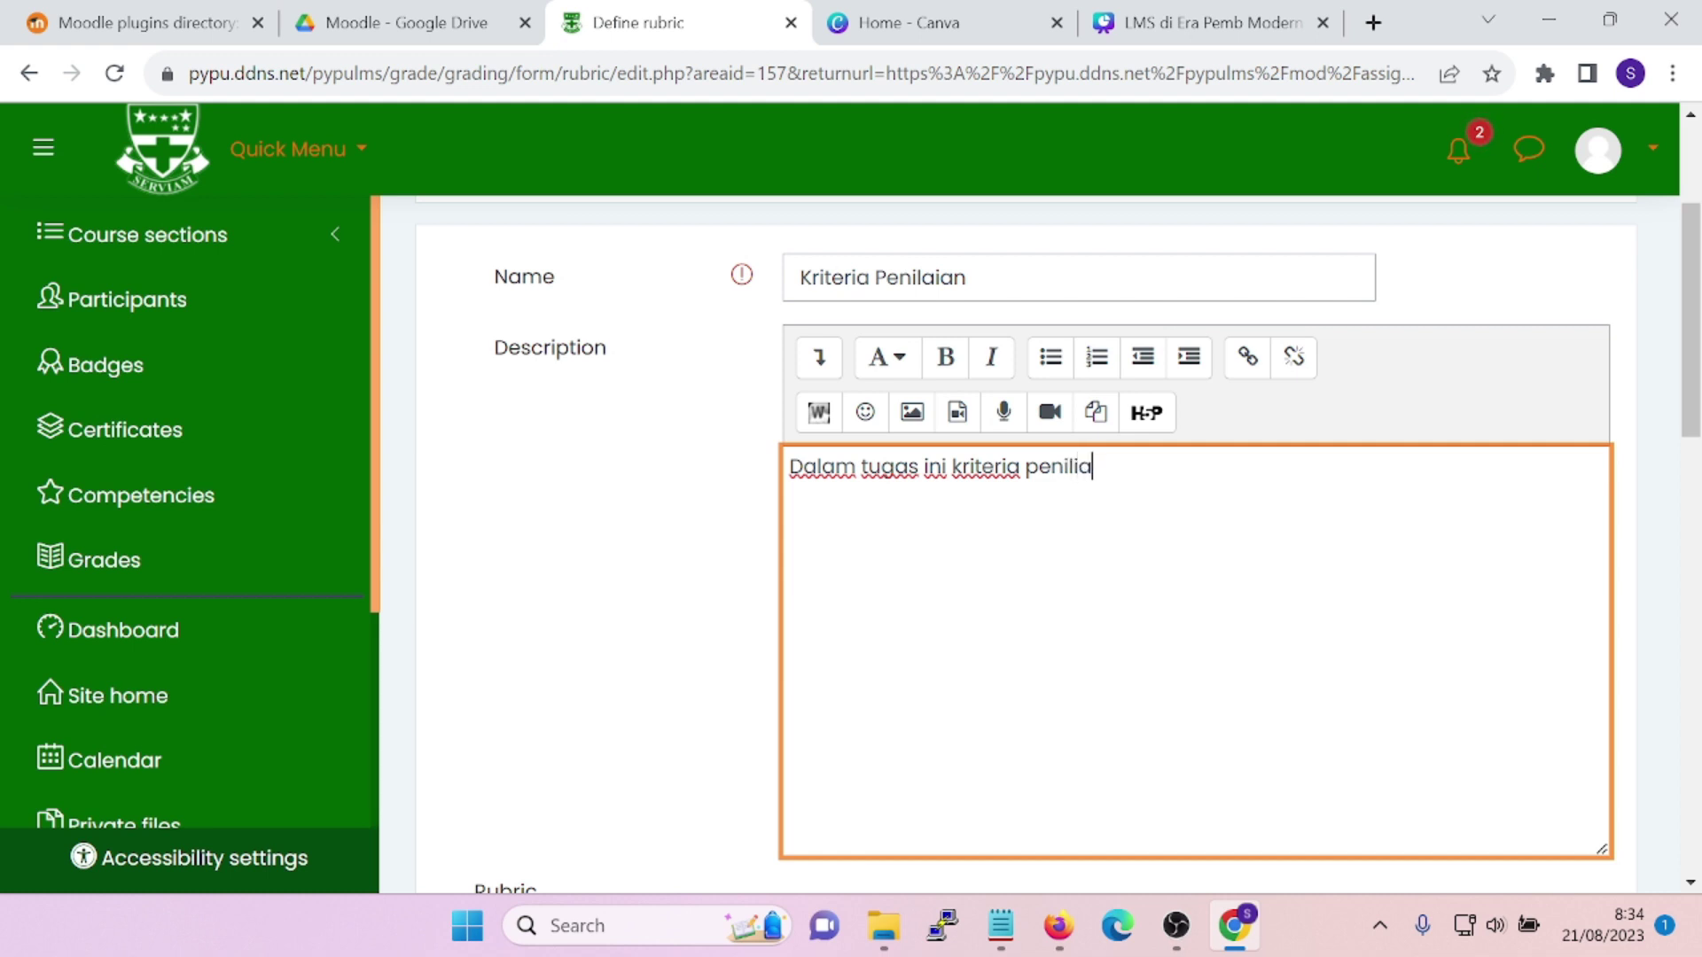
key(BackSpace)
key(BackSpace)
text(aian nya adalaha)
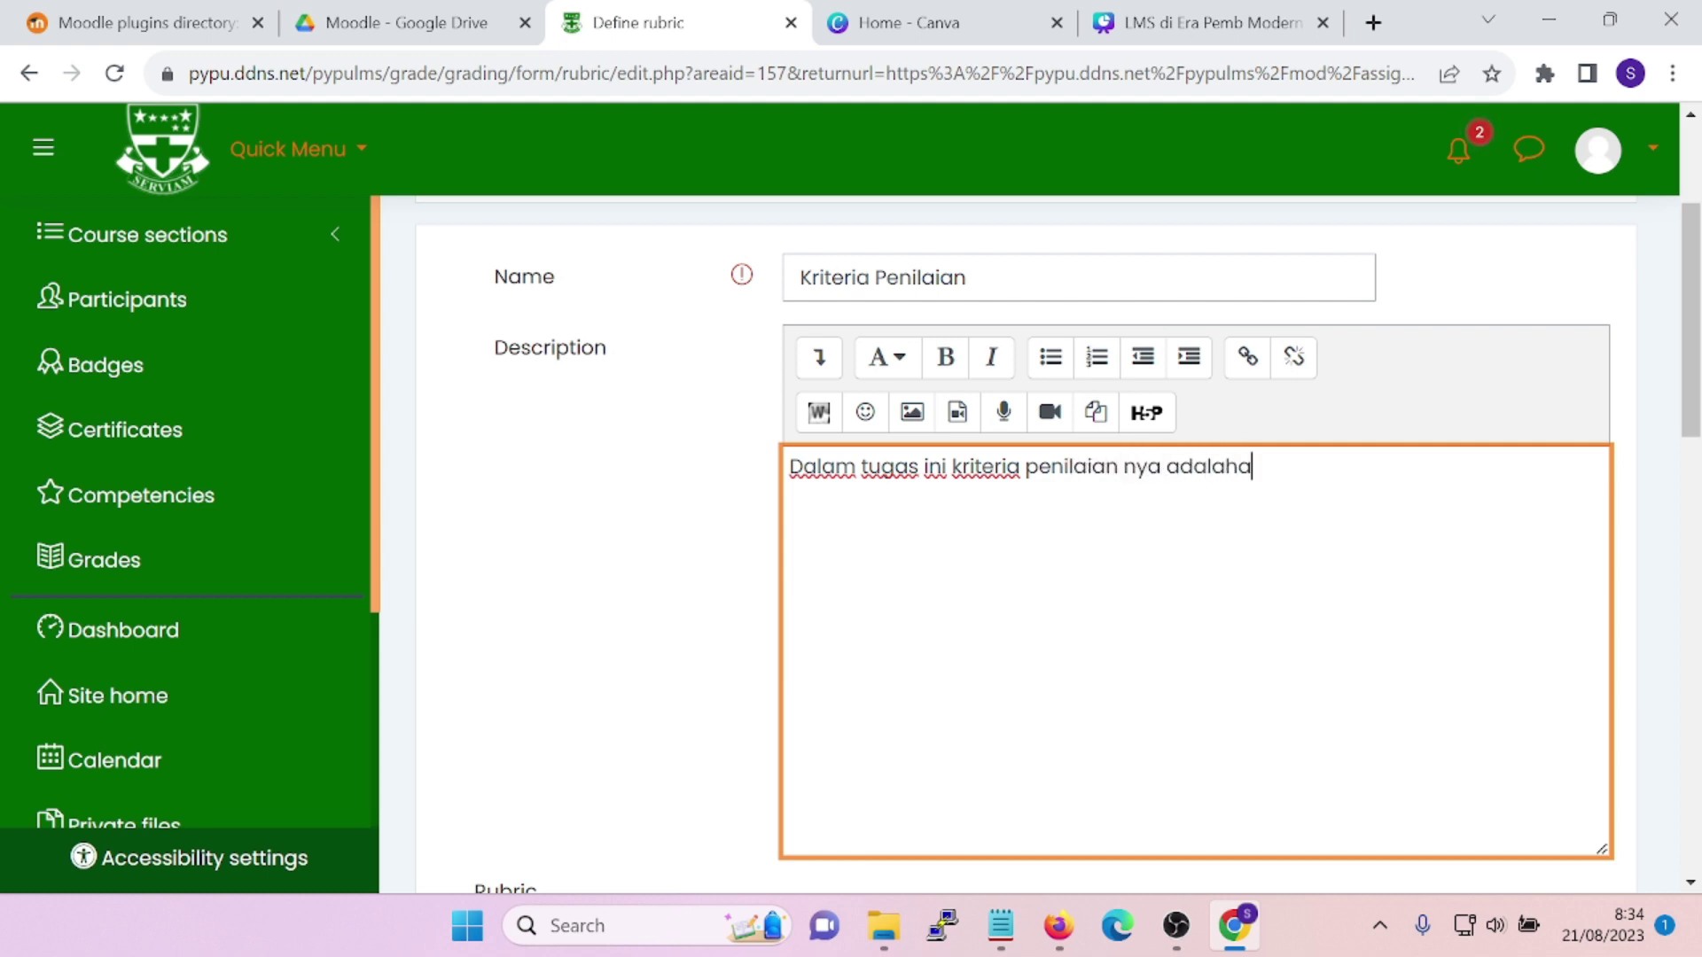
text( :)
key(Return)
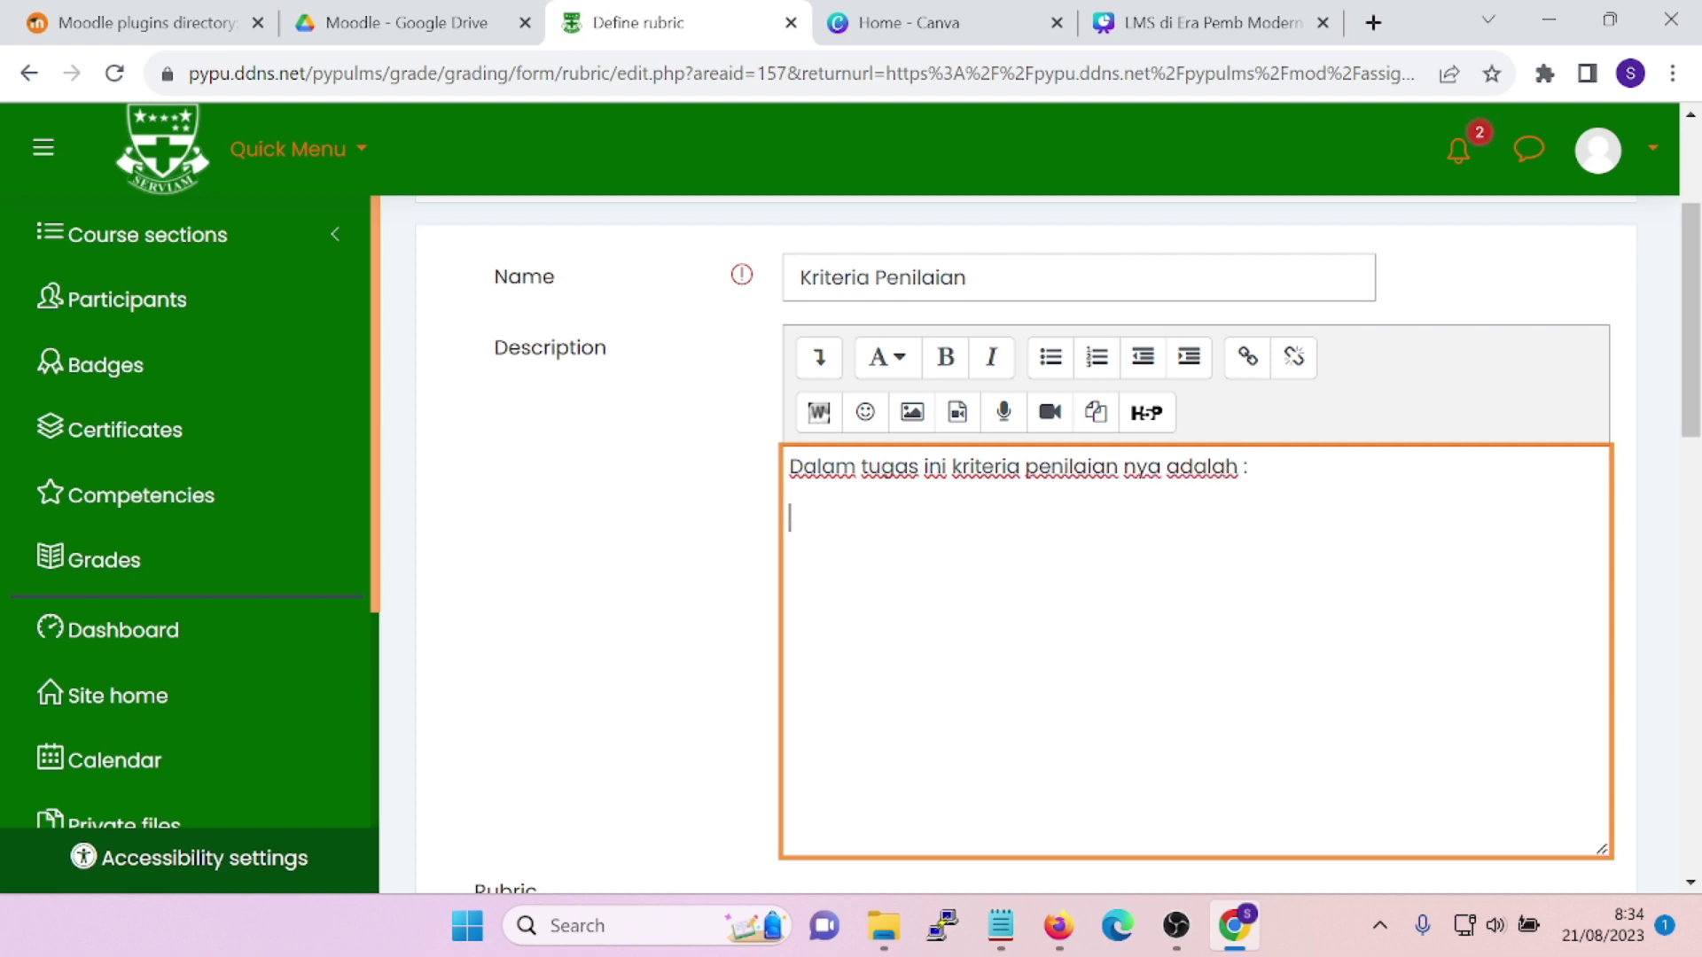
List three numbered criteria in the rubric description: "1. Kesesuain tema", "2. Tata Bahasa" and "3. Pemilihan warna"
text(1.)
text(Kesusuain tema)
key(Return)
text(2. Tata Bahasa)
key(Return)
text(3,)
key(BackSpace)
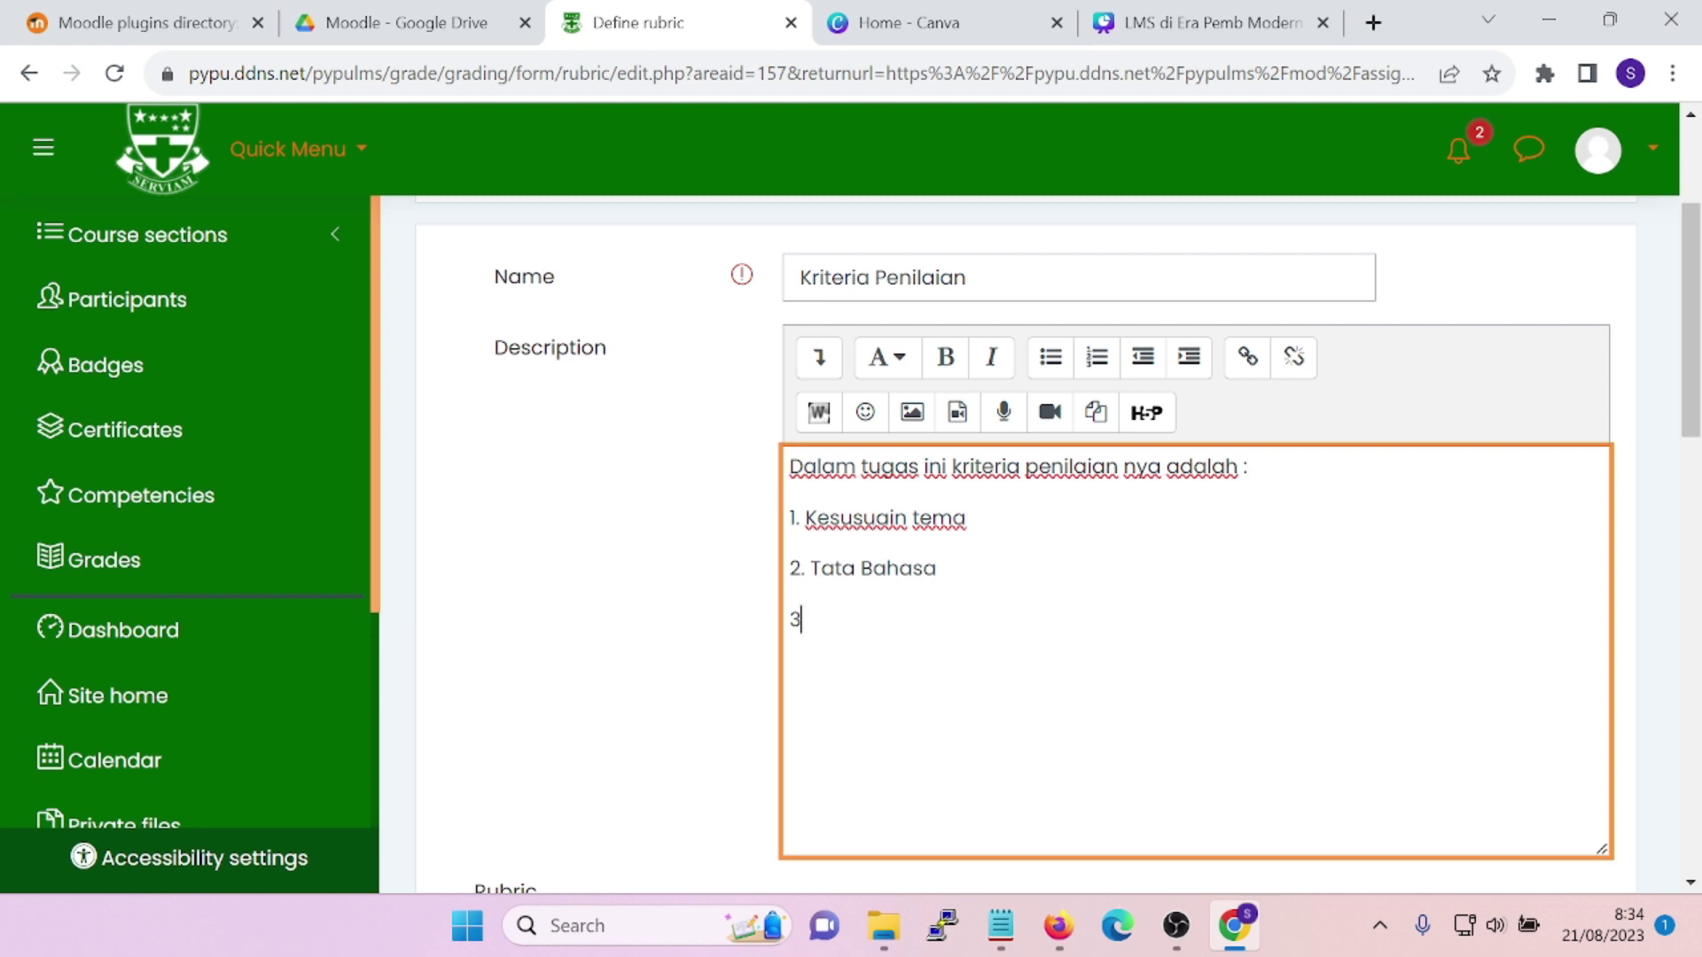
text(.)
text( Wat)
key(BackSpace)
key(BackSpace)
key(BackSpace)
text(Pemilihan warna)
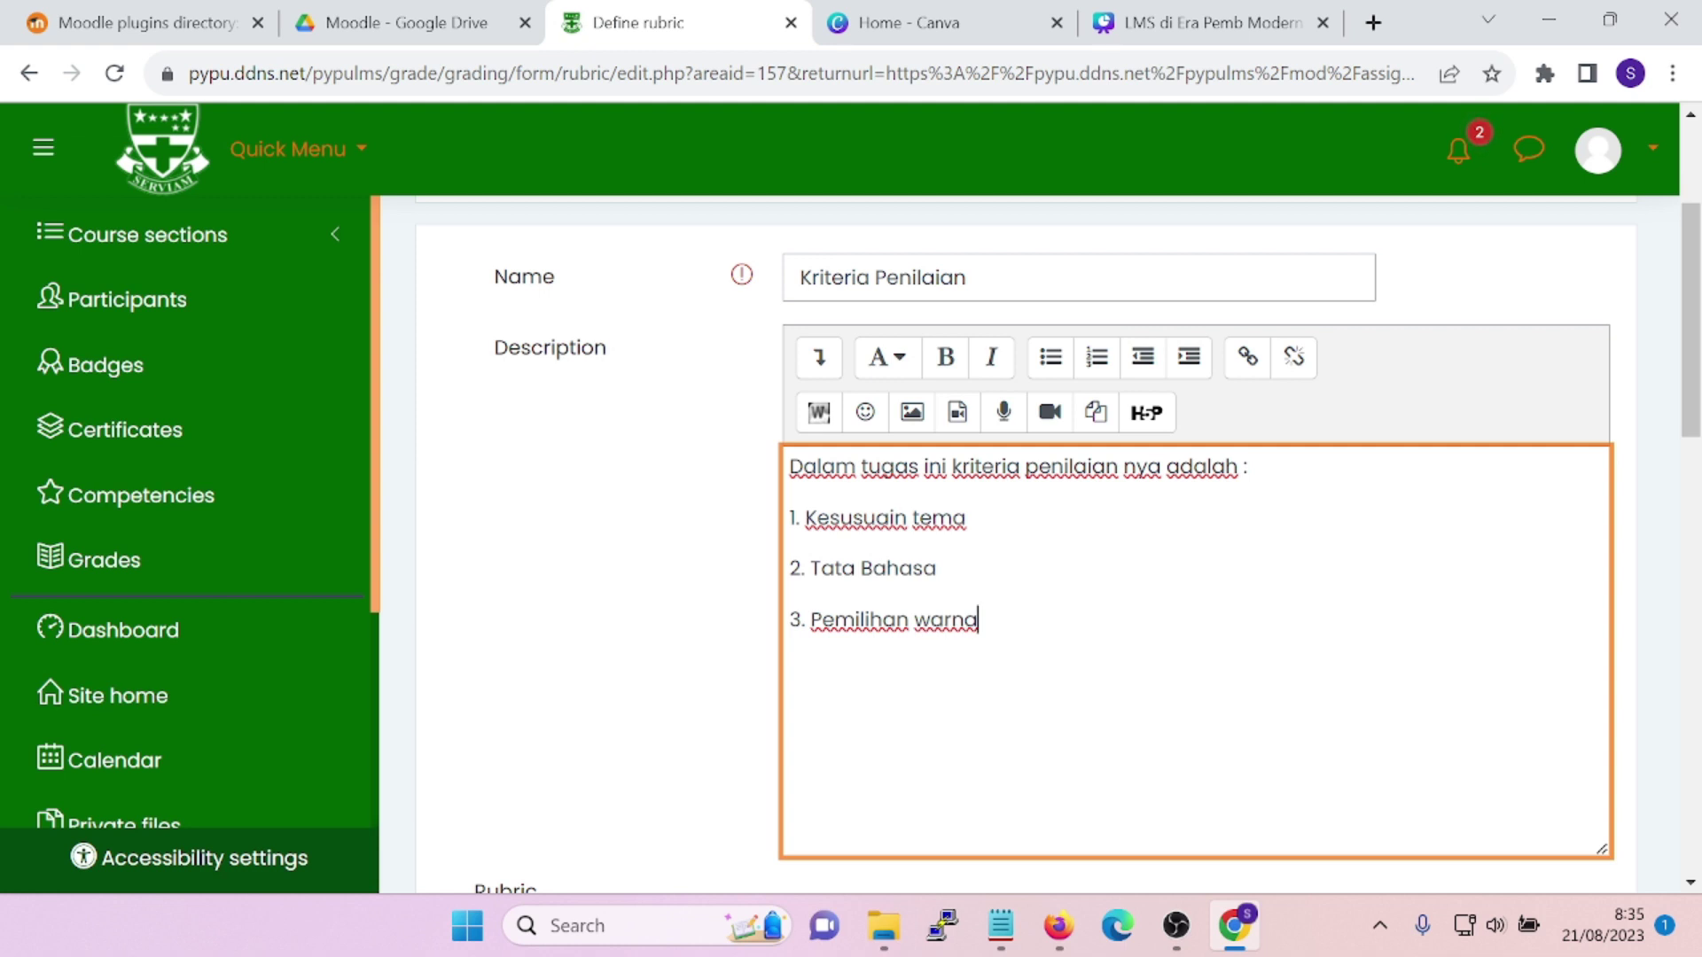
click(853, 517)
key(BackSpace)
text(e)
Duplicate the empty rubric criterion, and name the first criterion "Tema"
scroll(1020, 532, down, 1)
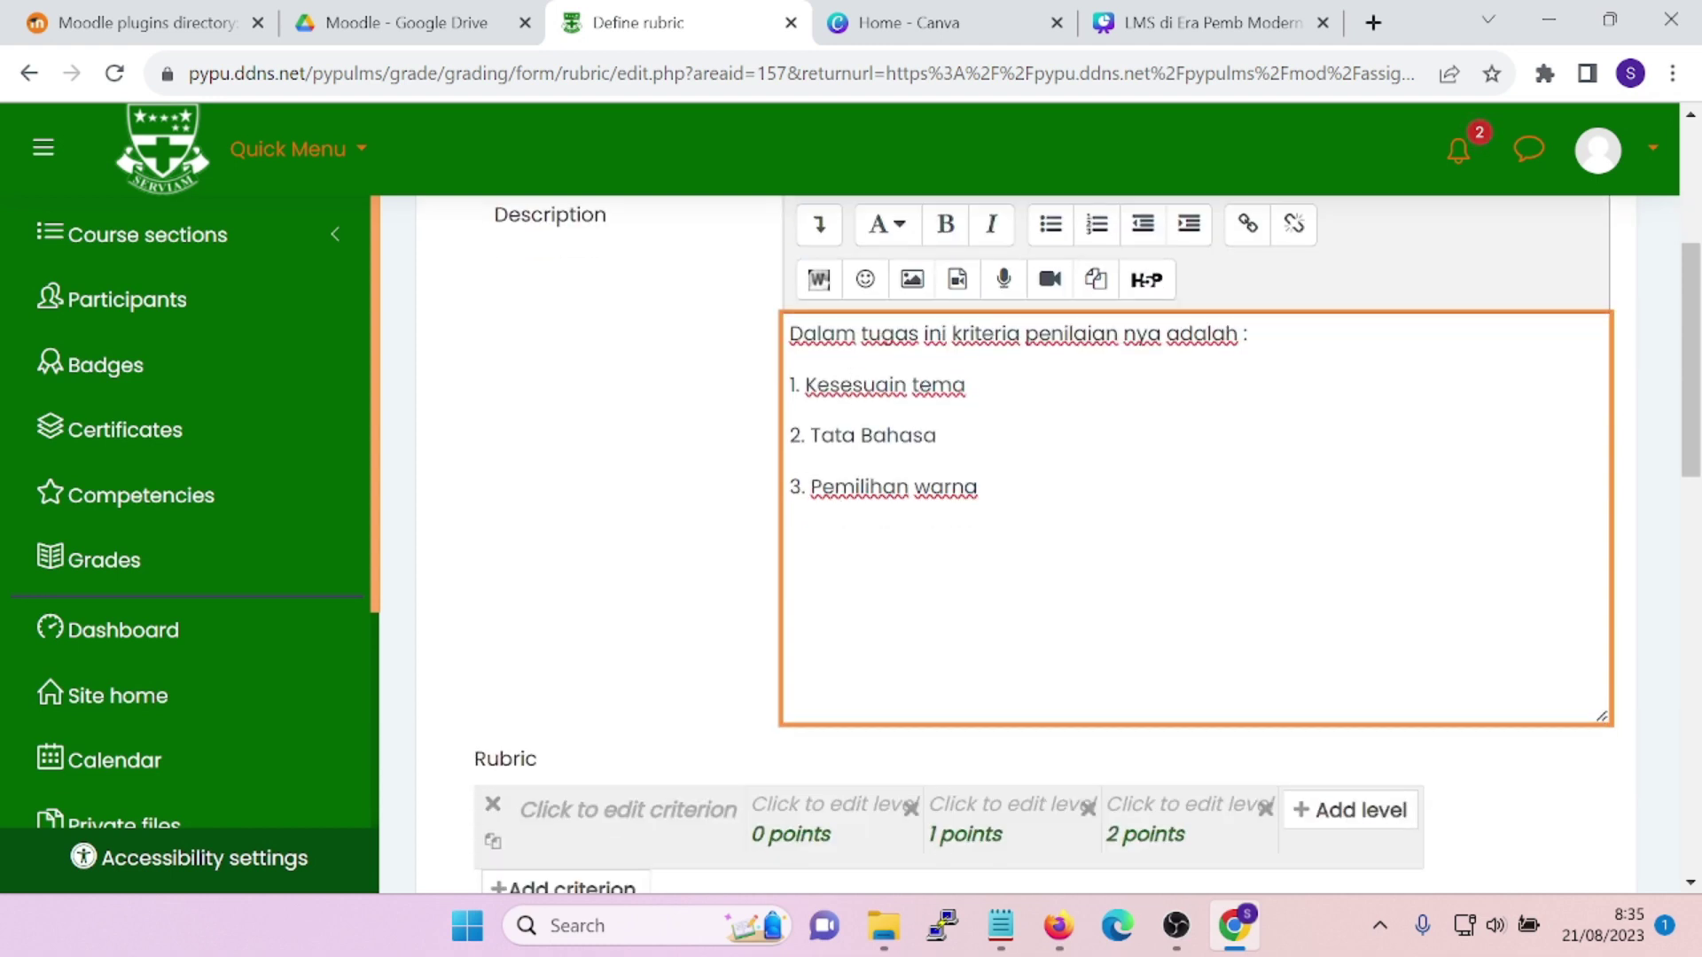
scroll(1019, 532, down, 1)
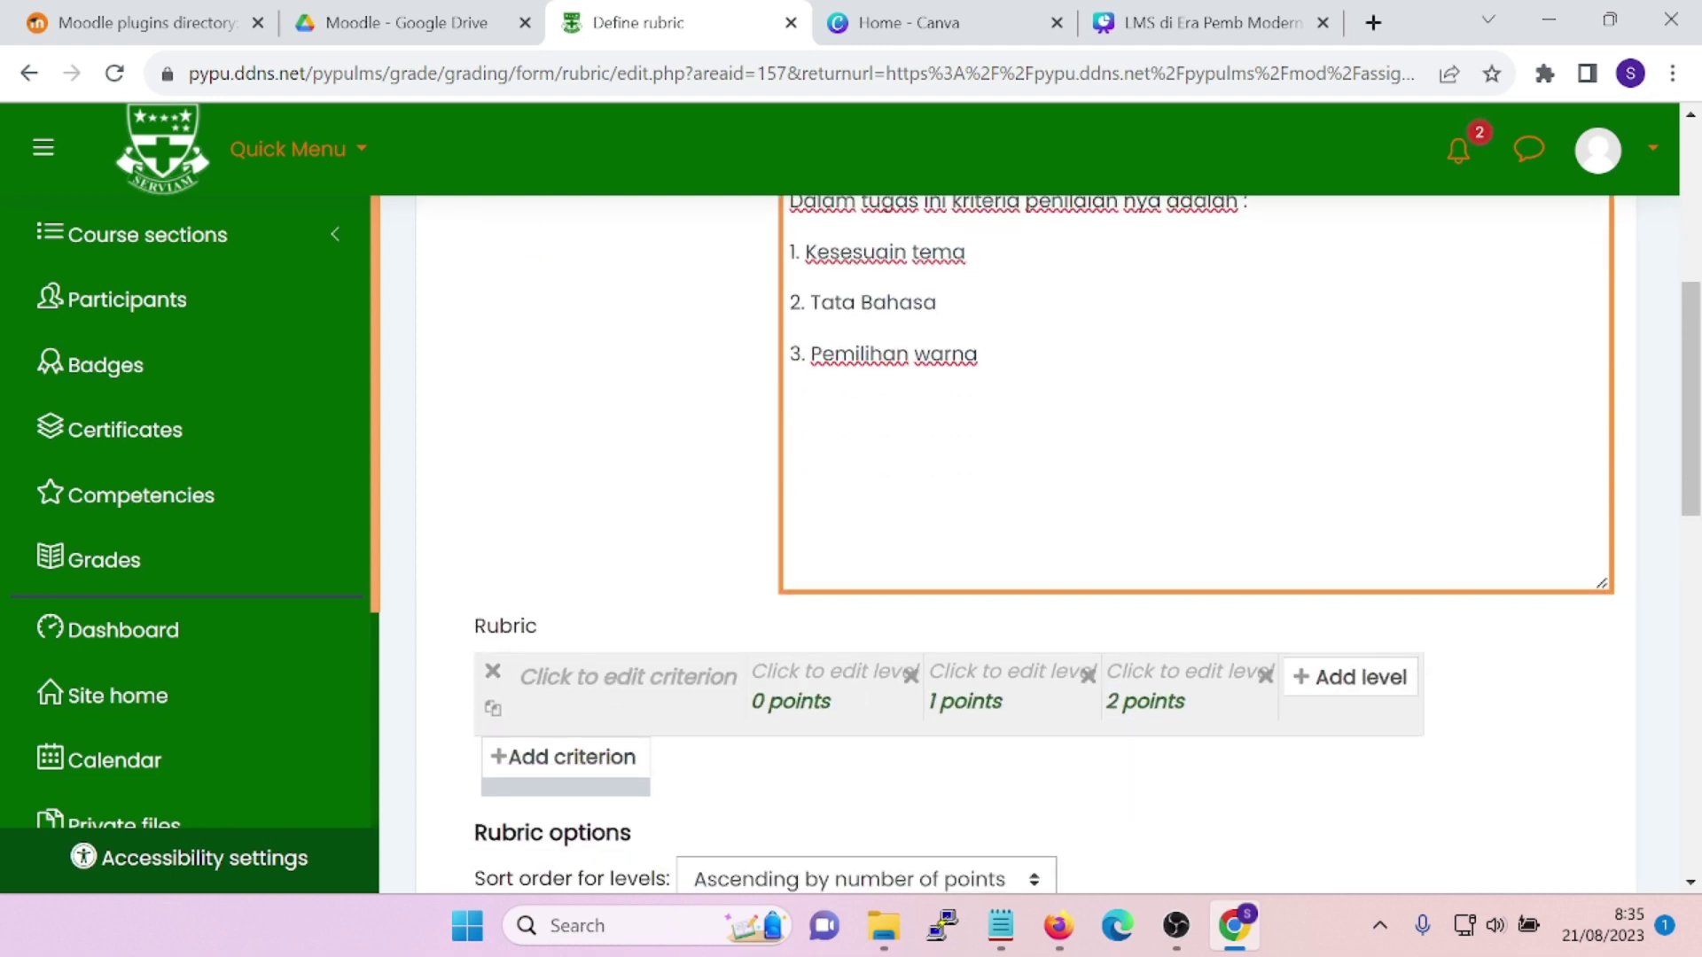
click(493, 711)
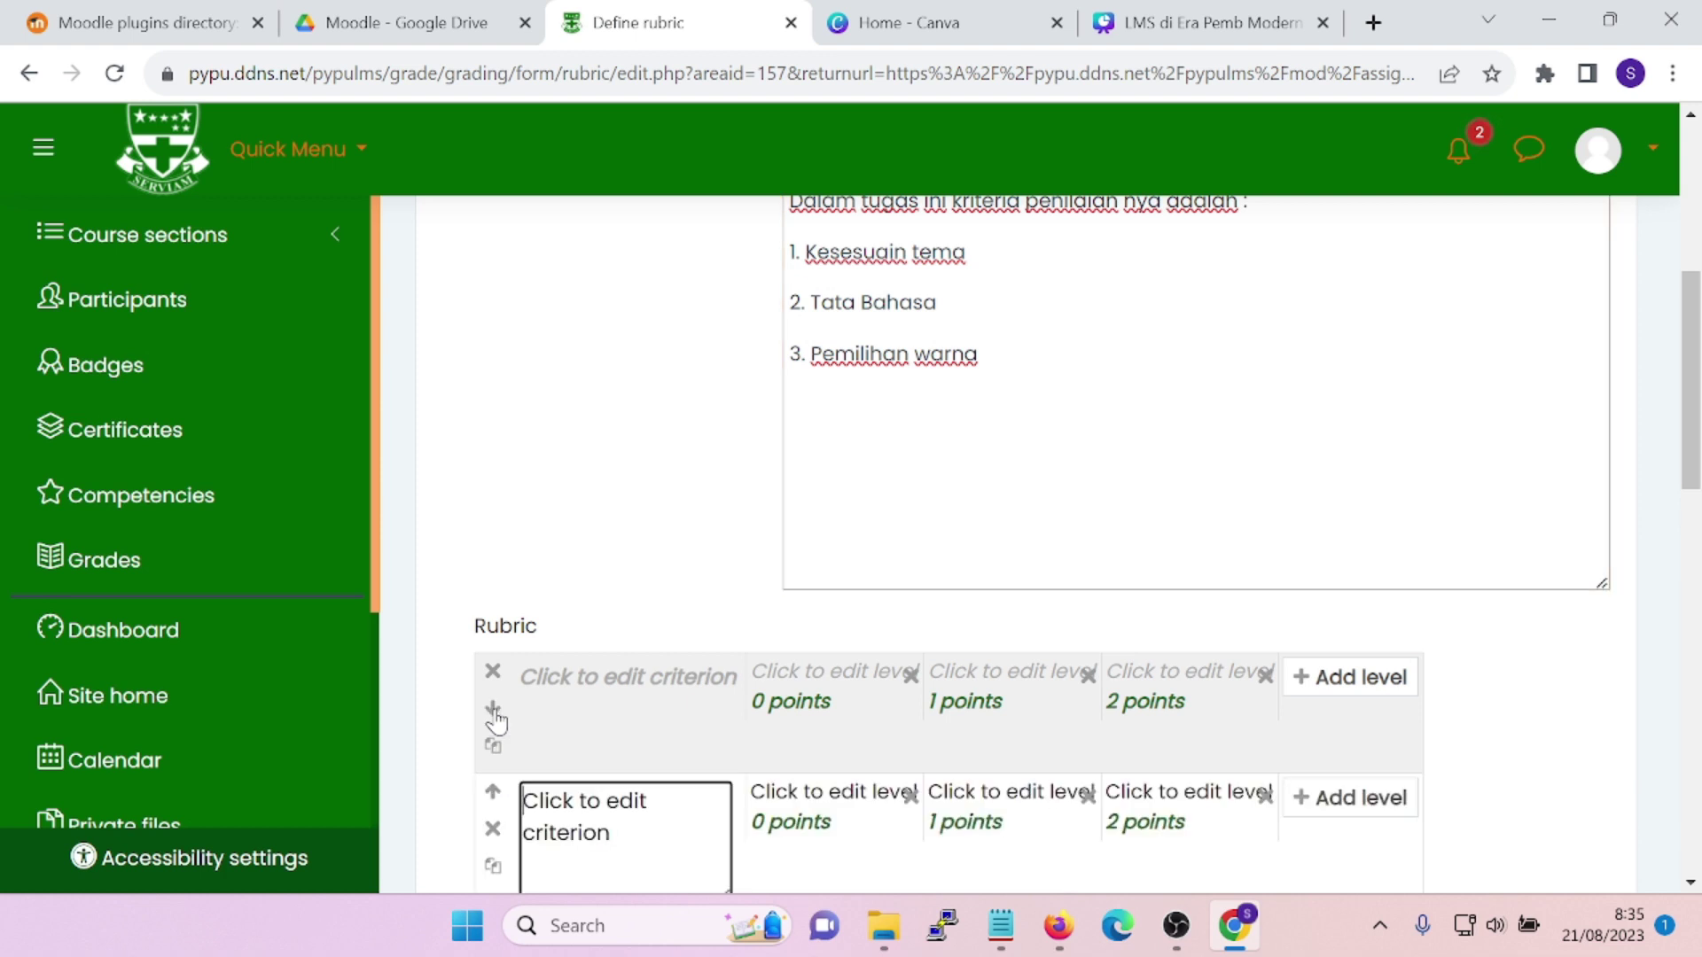
click(627, 678)
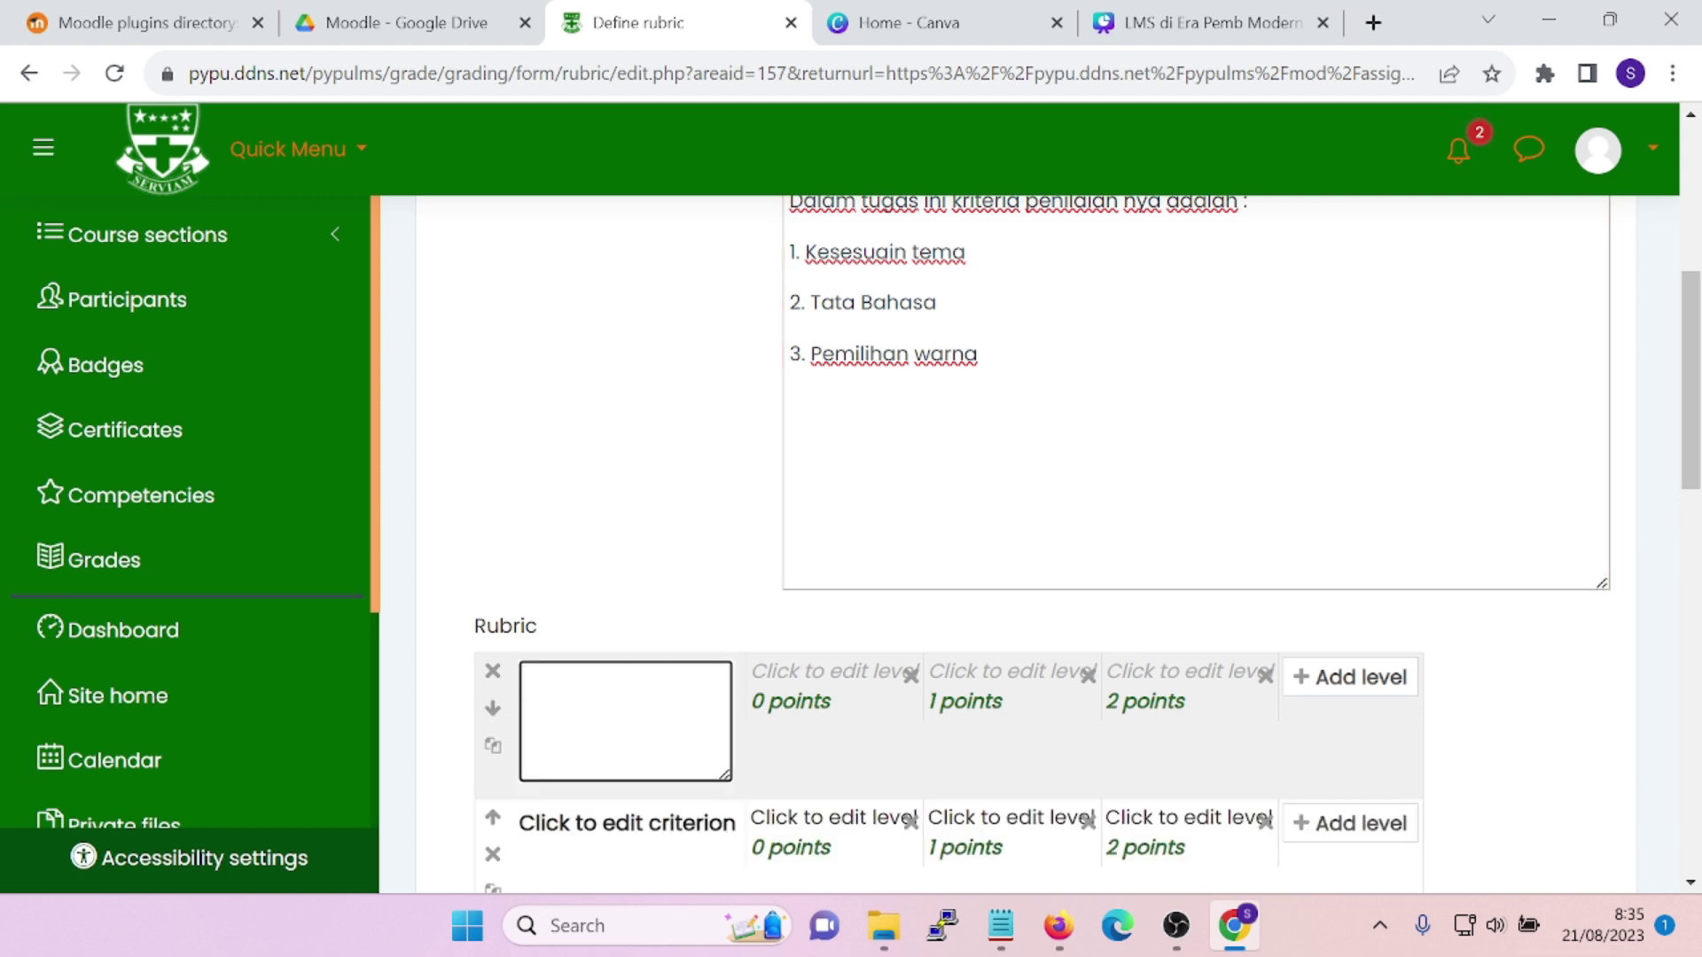
text(Te,a)
key(BackSpace)
key(BackSpace)
text(ma)
Define the first level of the Tema criterion as "Tema tidak sesuai" worth 33 points
click(791, 701)
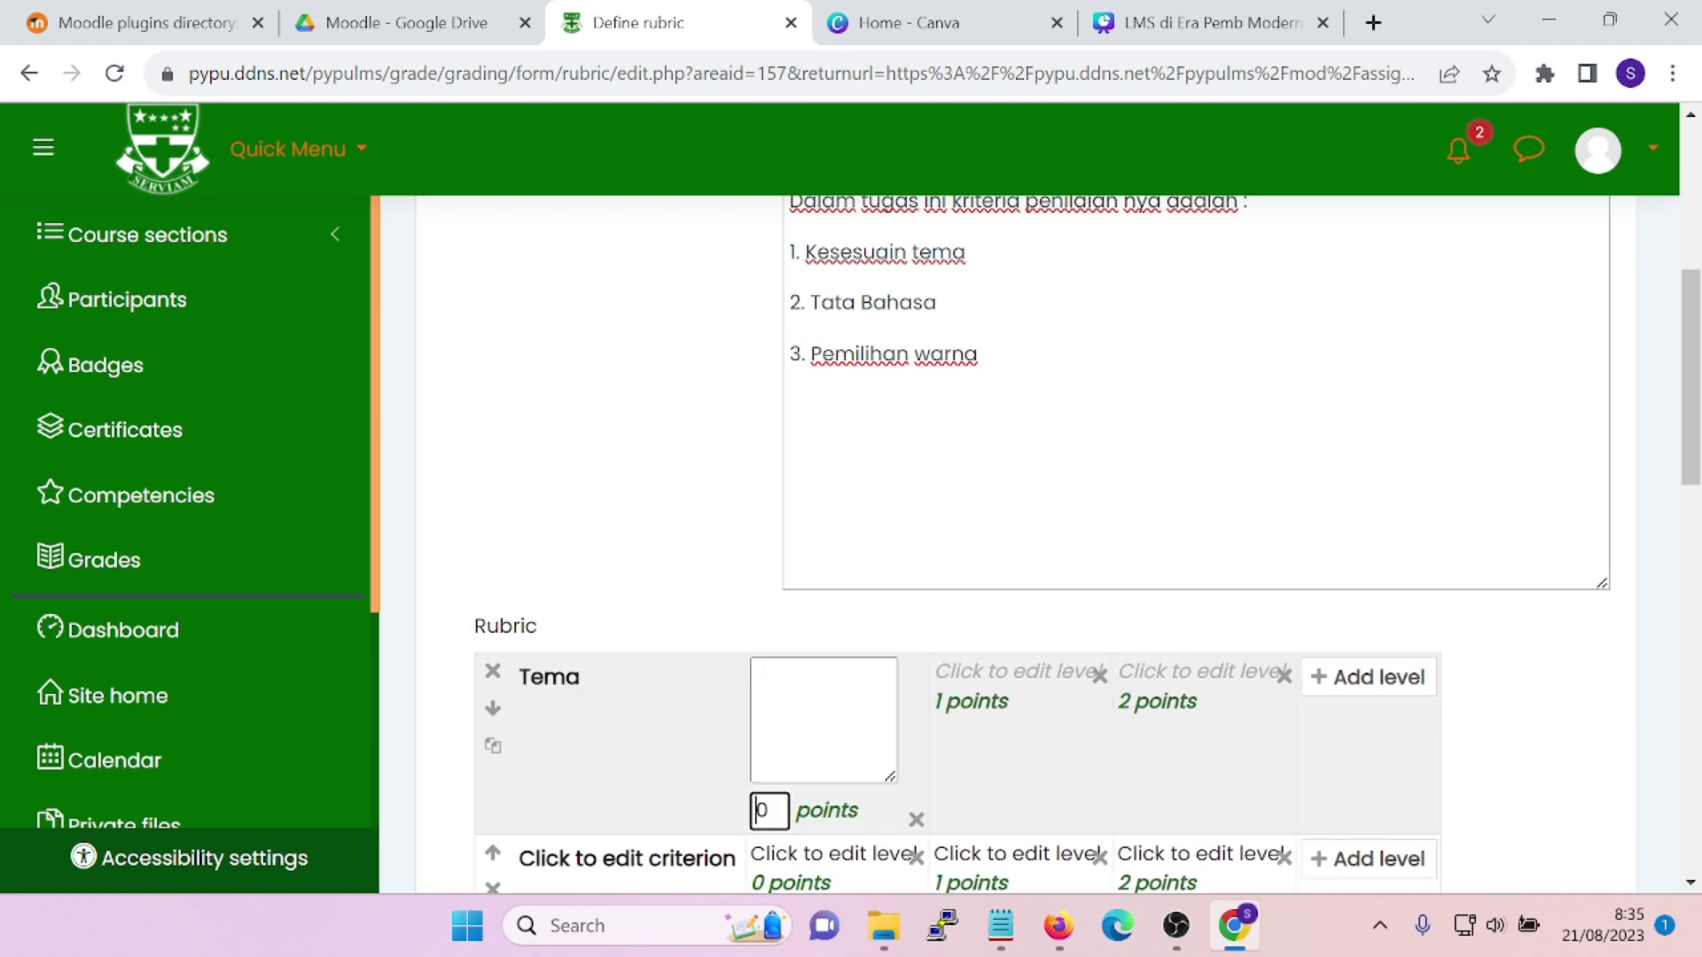
text(33)
key(shift+Tab)
text(Teman)
key(BackSpace)
key(BackSpace)
key(BackSpace)
key(BackSpace)
text(ema tida)
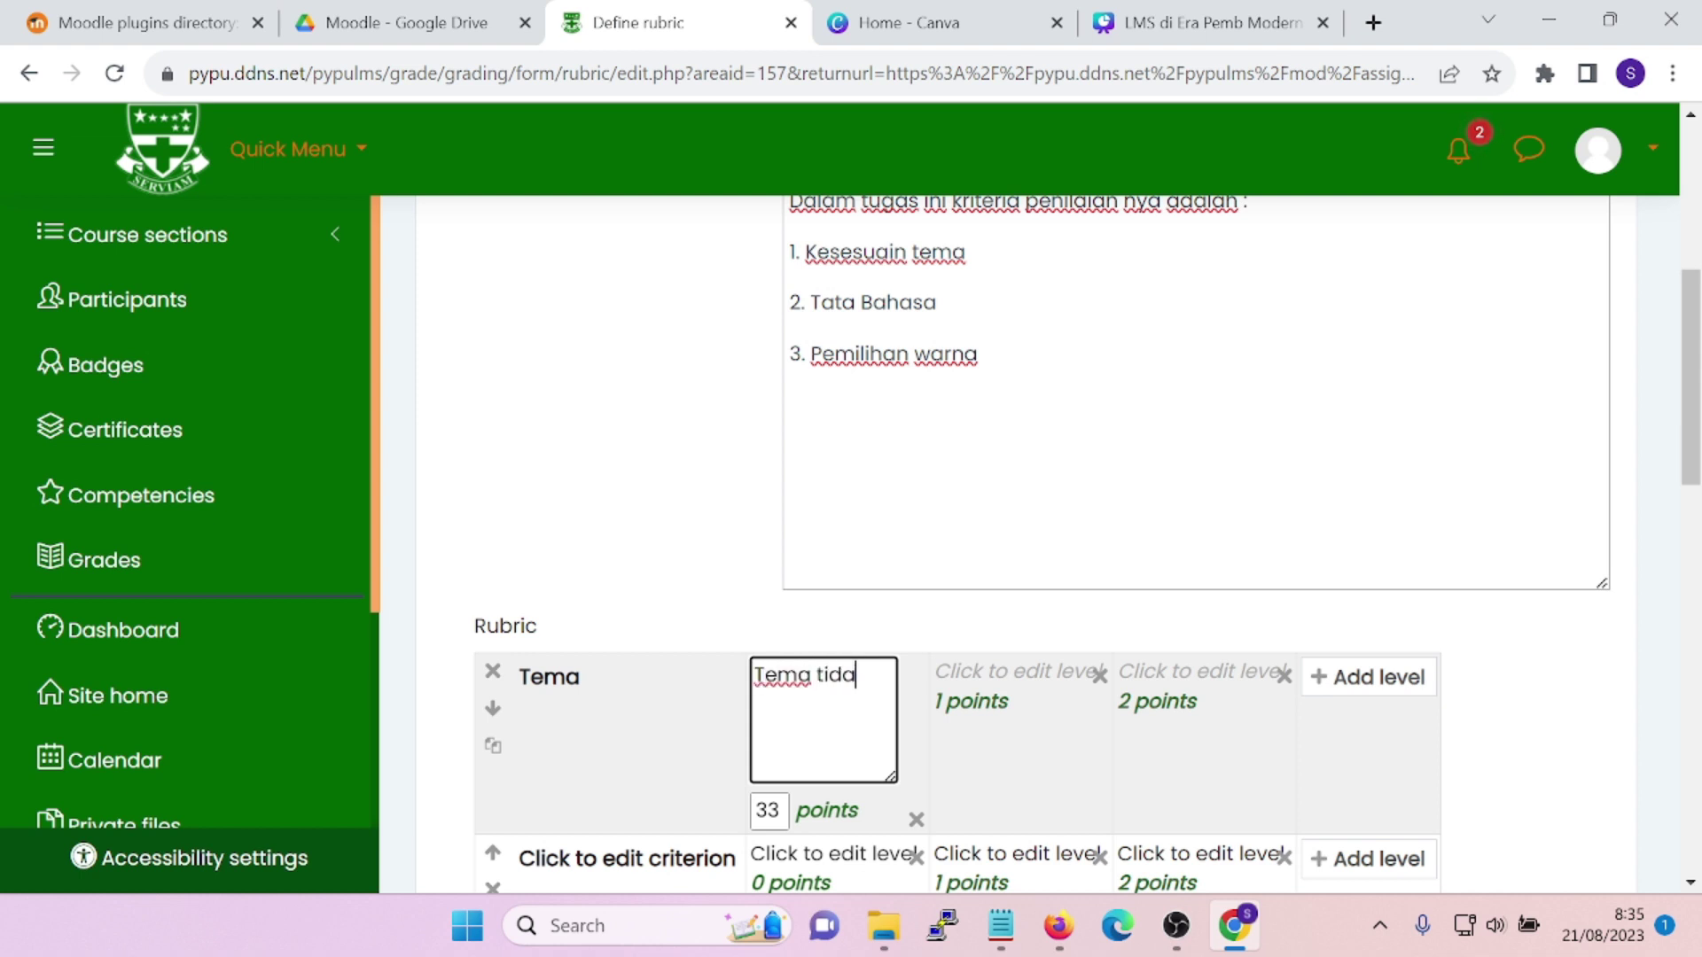
text(k sesuai)
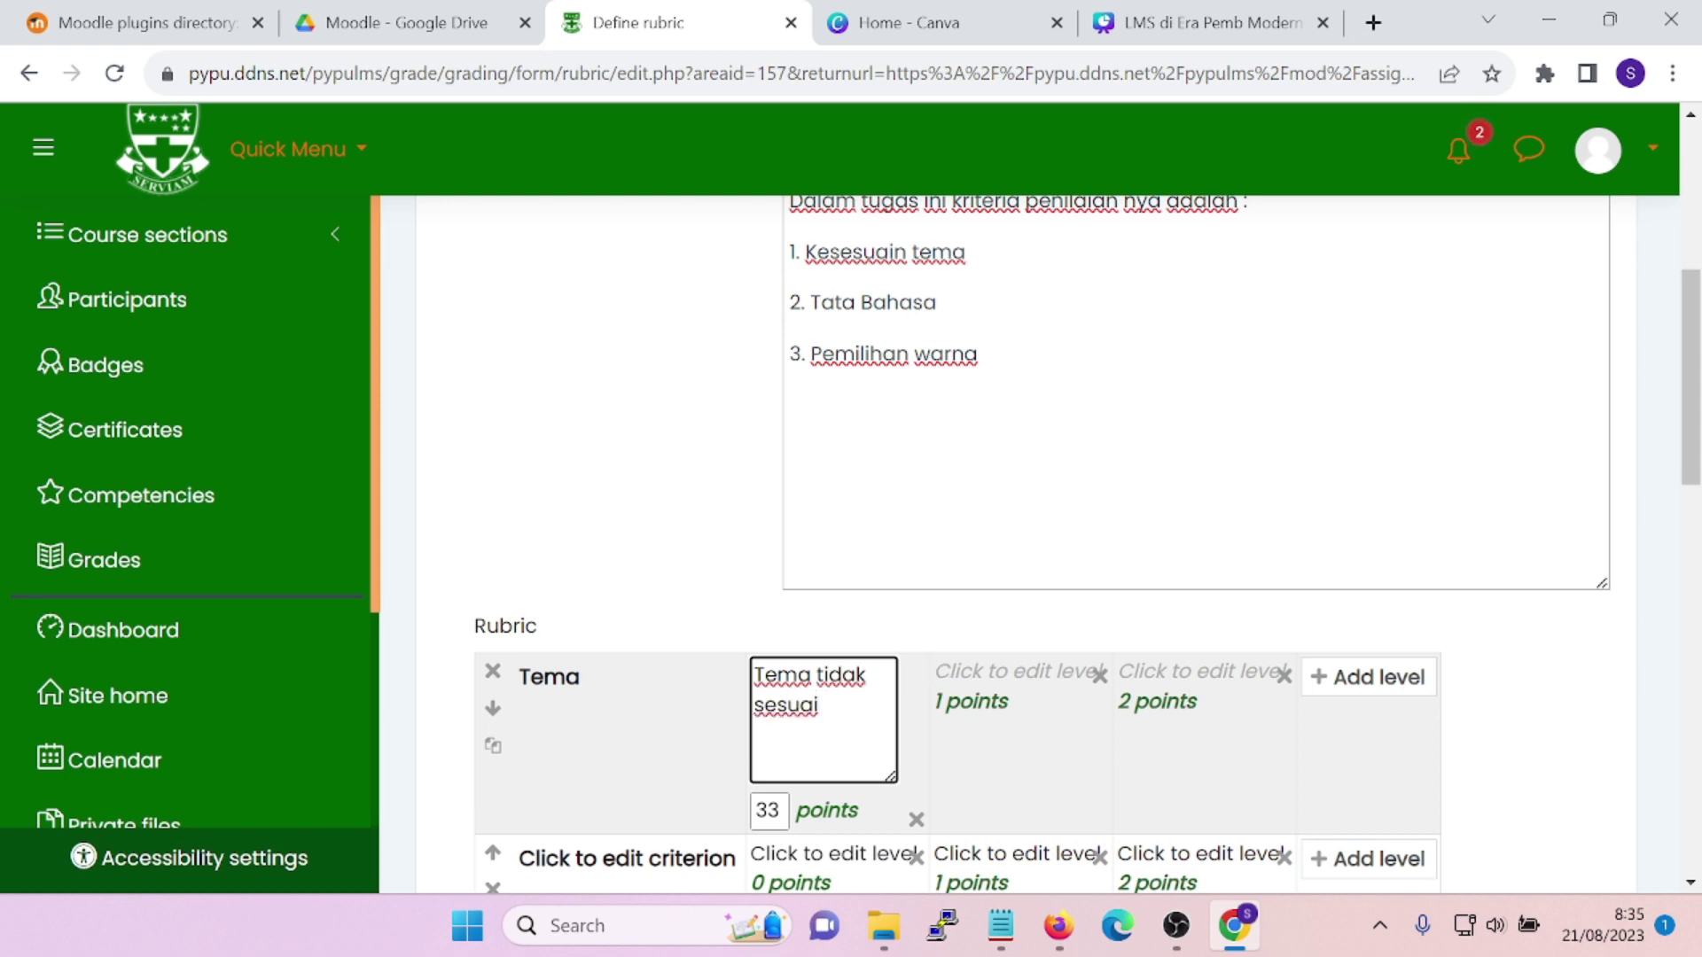
key(Tab)
key(Tab)
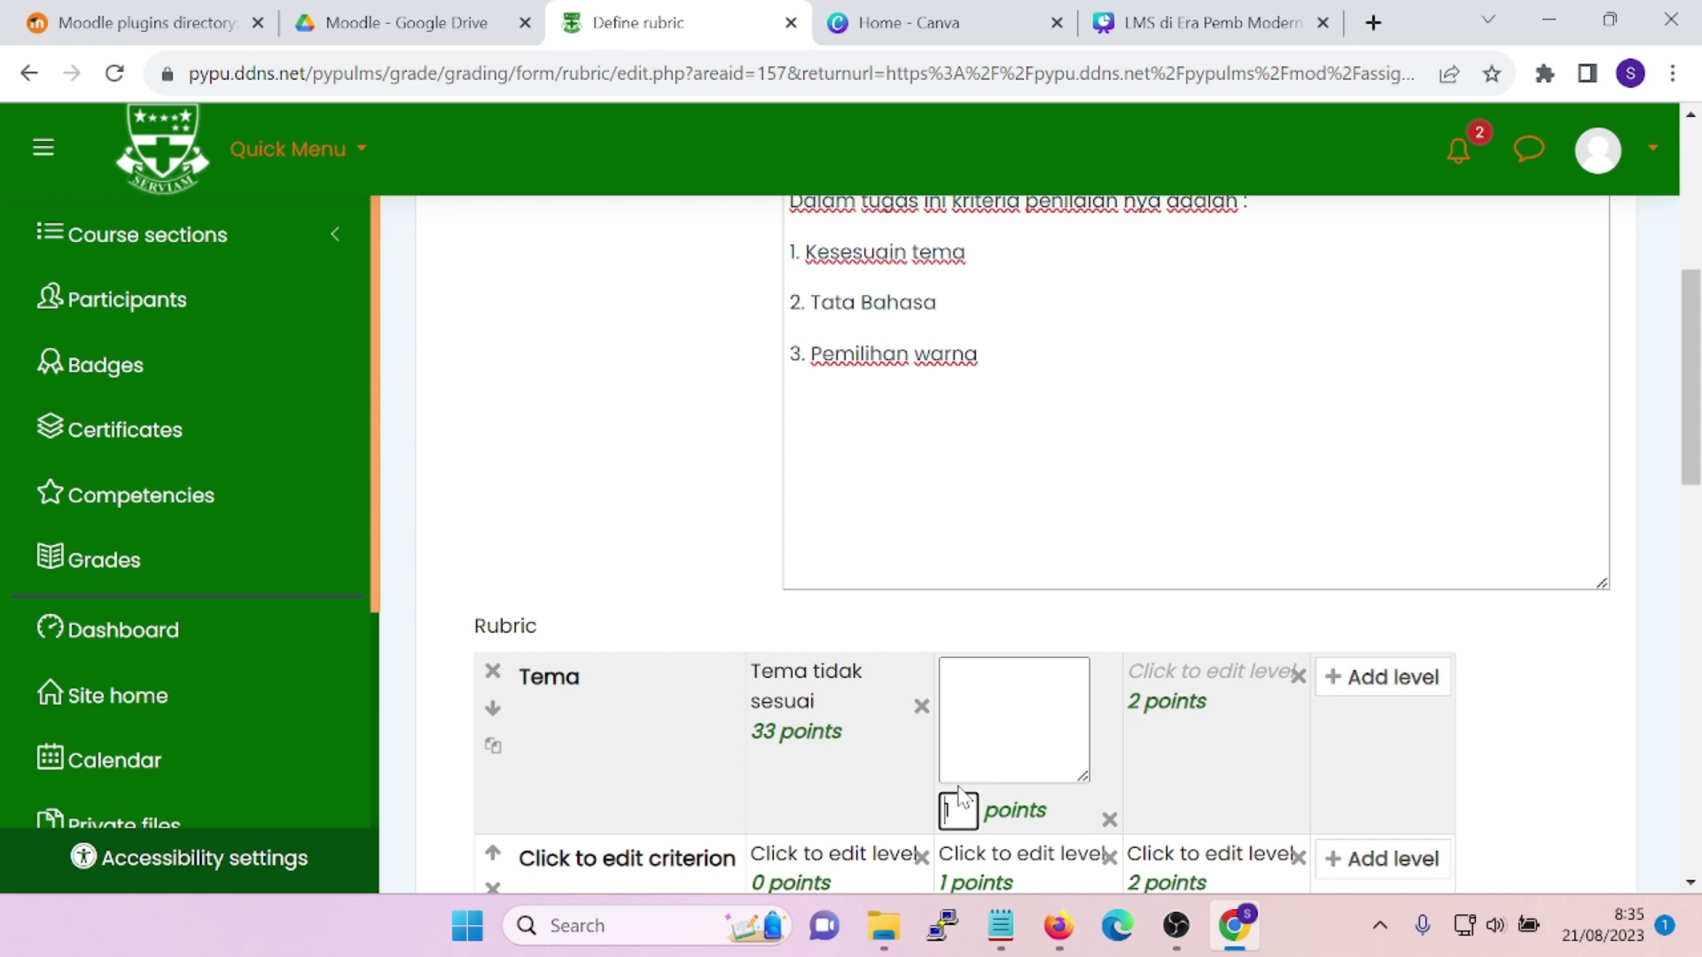
click(929, 828)
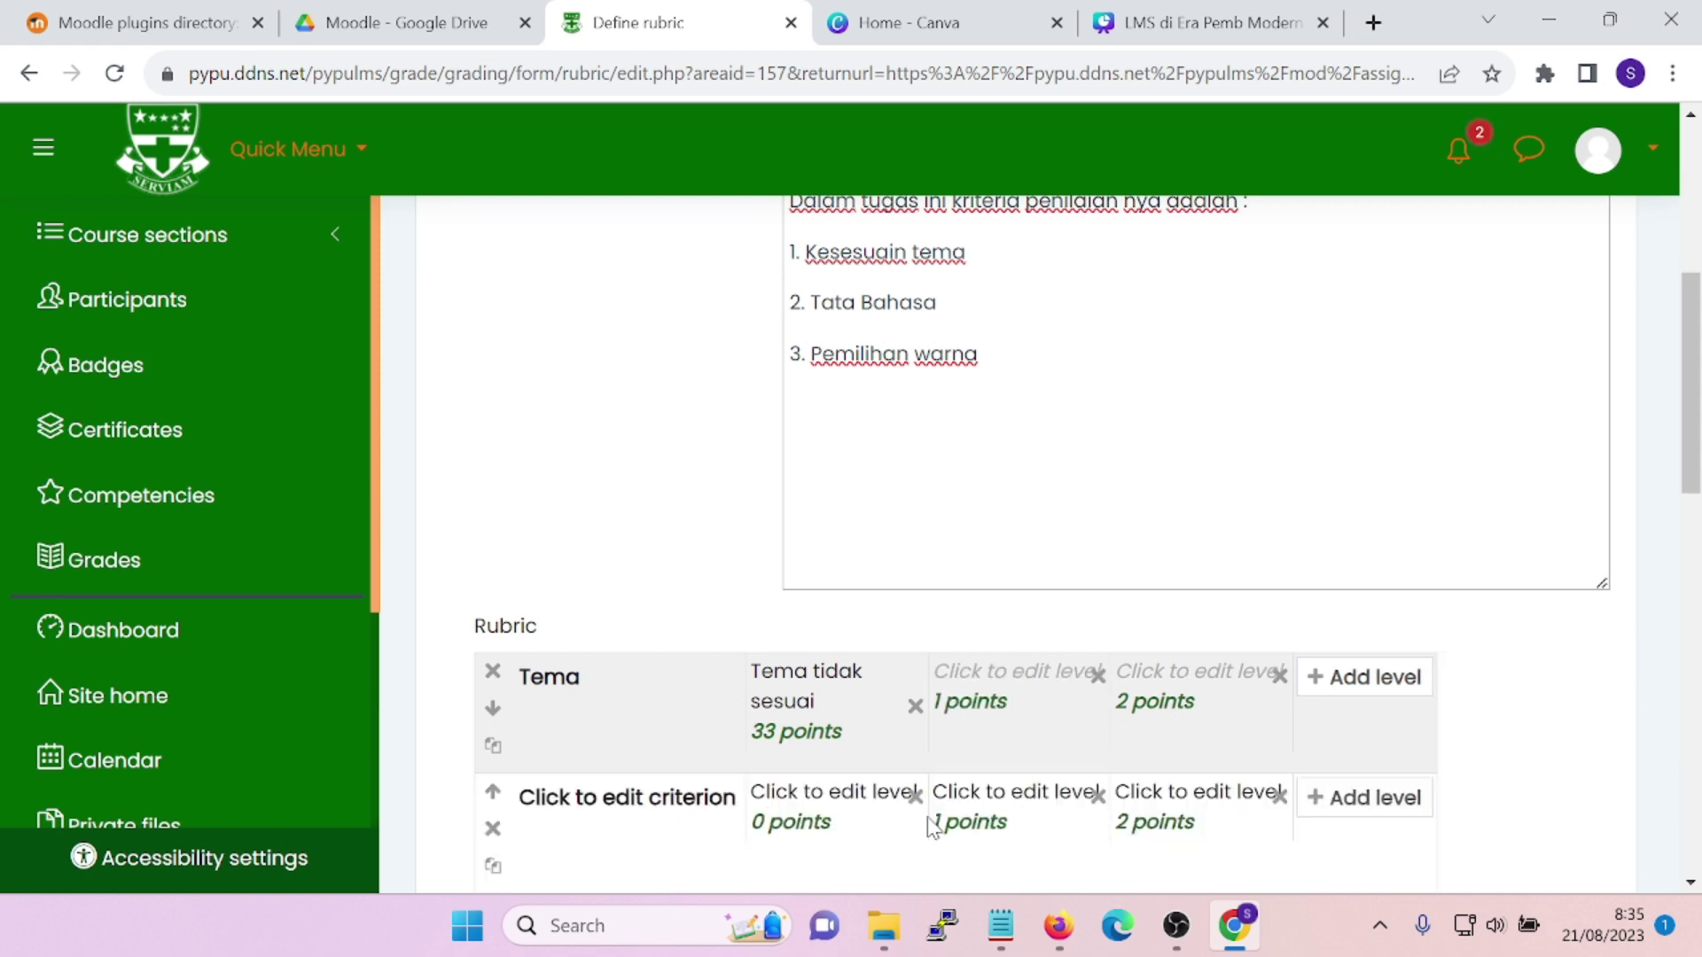
Define the second level of the Tema criterion as "Tema cukup sesuai" worth 66 points
click(968, 764)
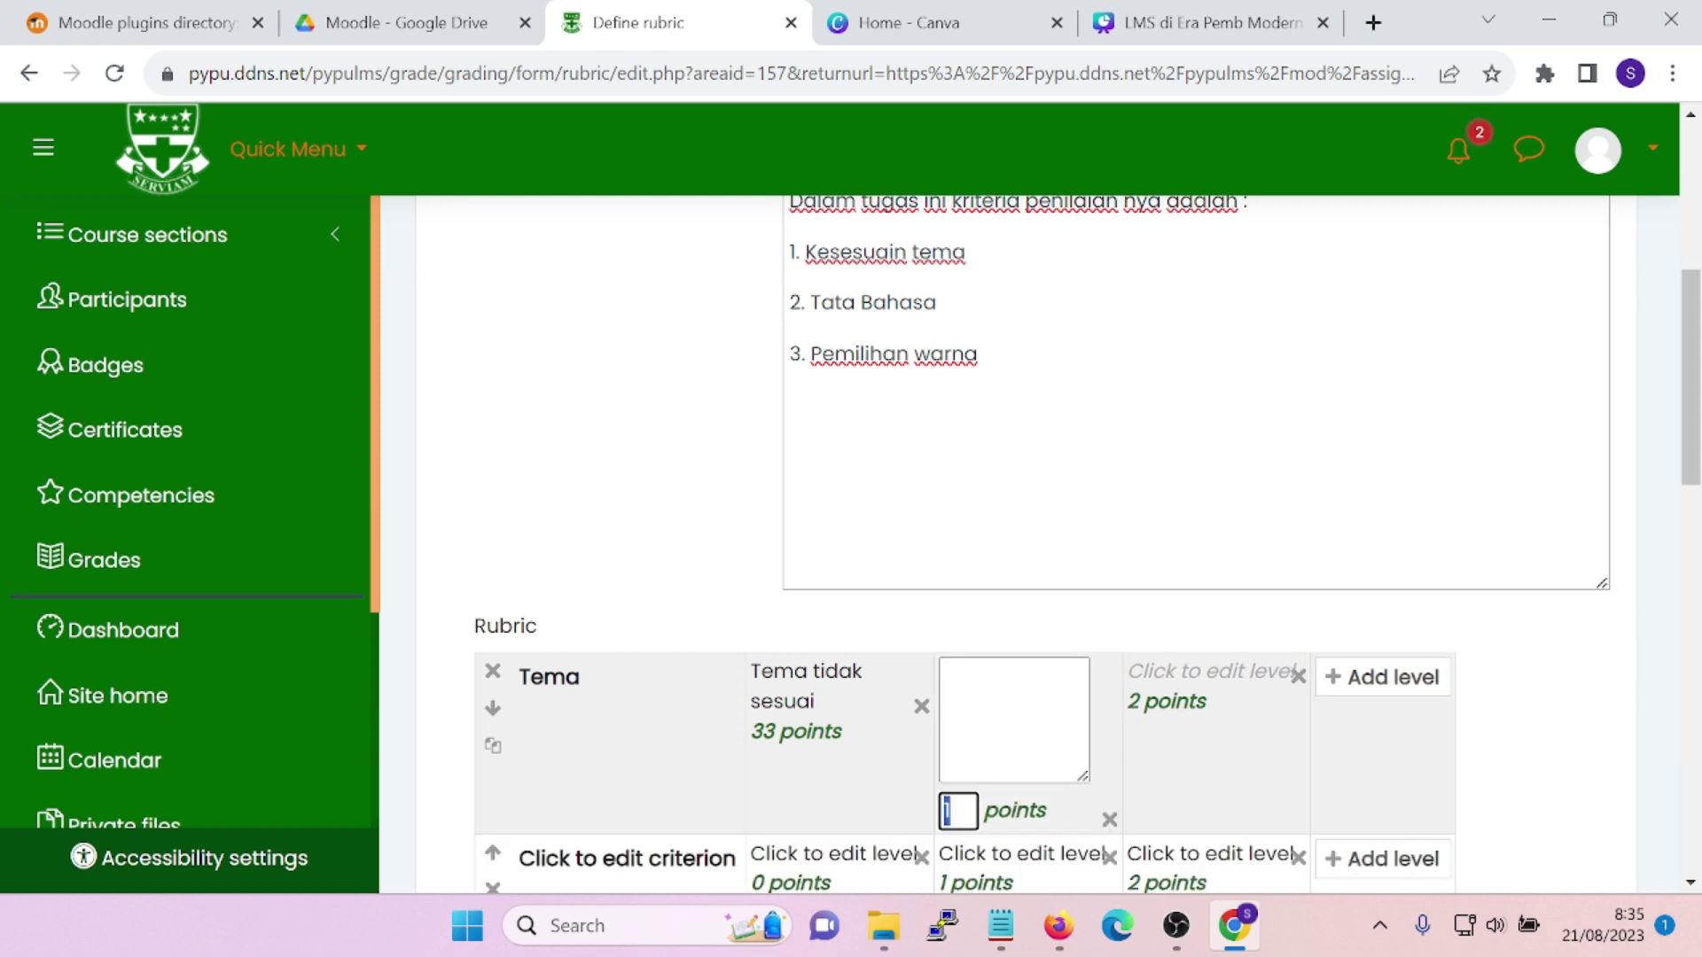
text(66)
click(1006, 723)
text(Tea)
key(BackSpace)
key(BackSpace)
text(ema cu)
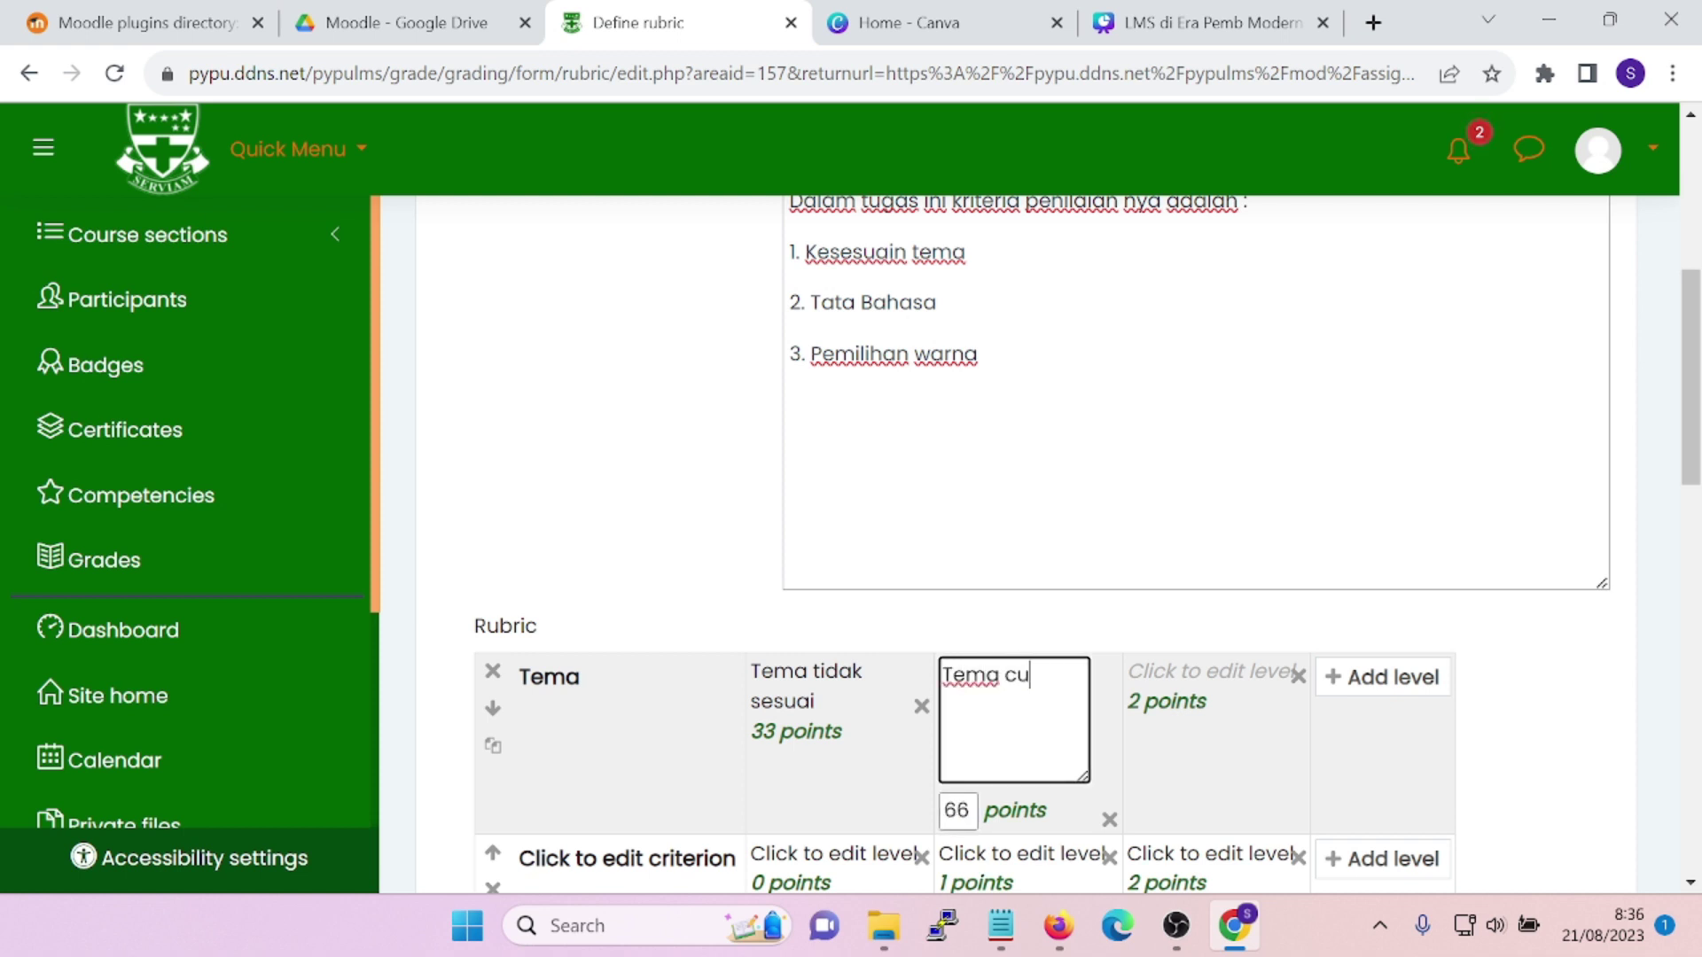
text(kup sesuai)
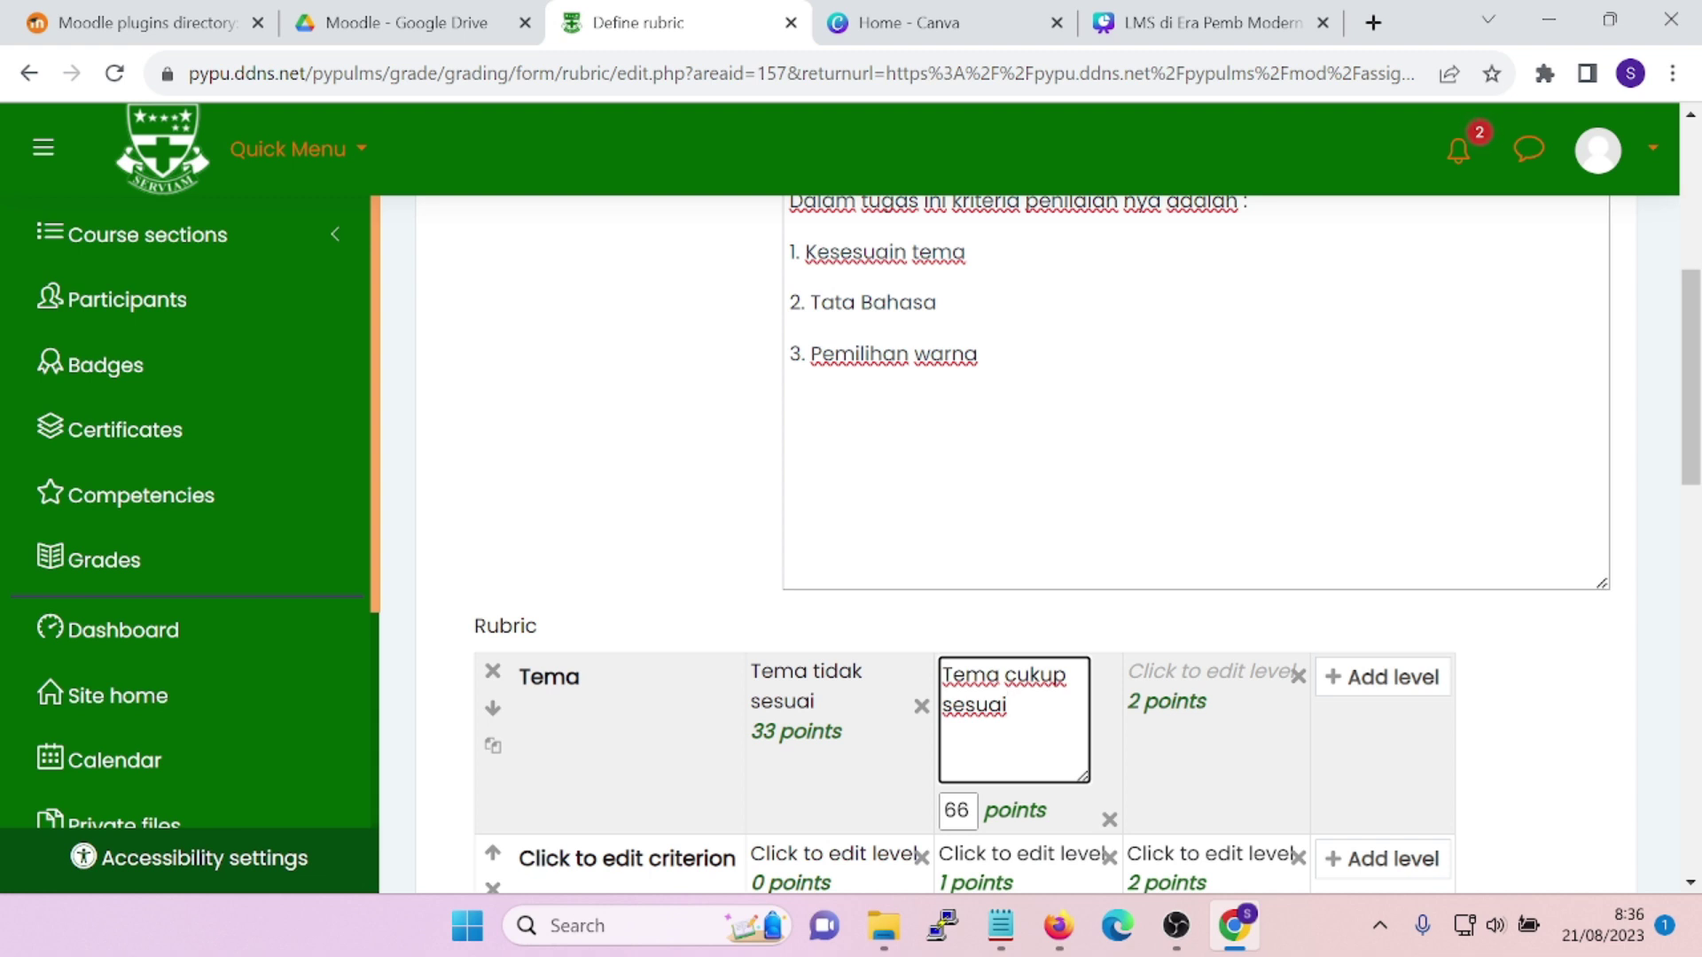
Define the third level of the Tema criterion as "Tema sangat sesuai" worth 100 points
click(1209, 744)
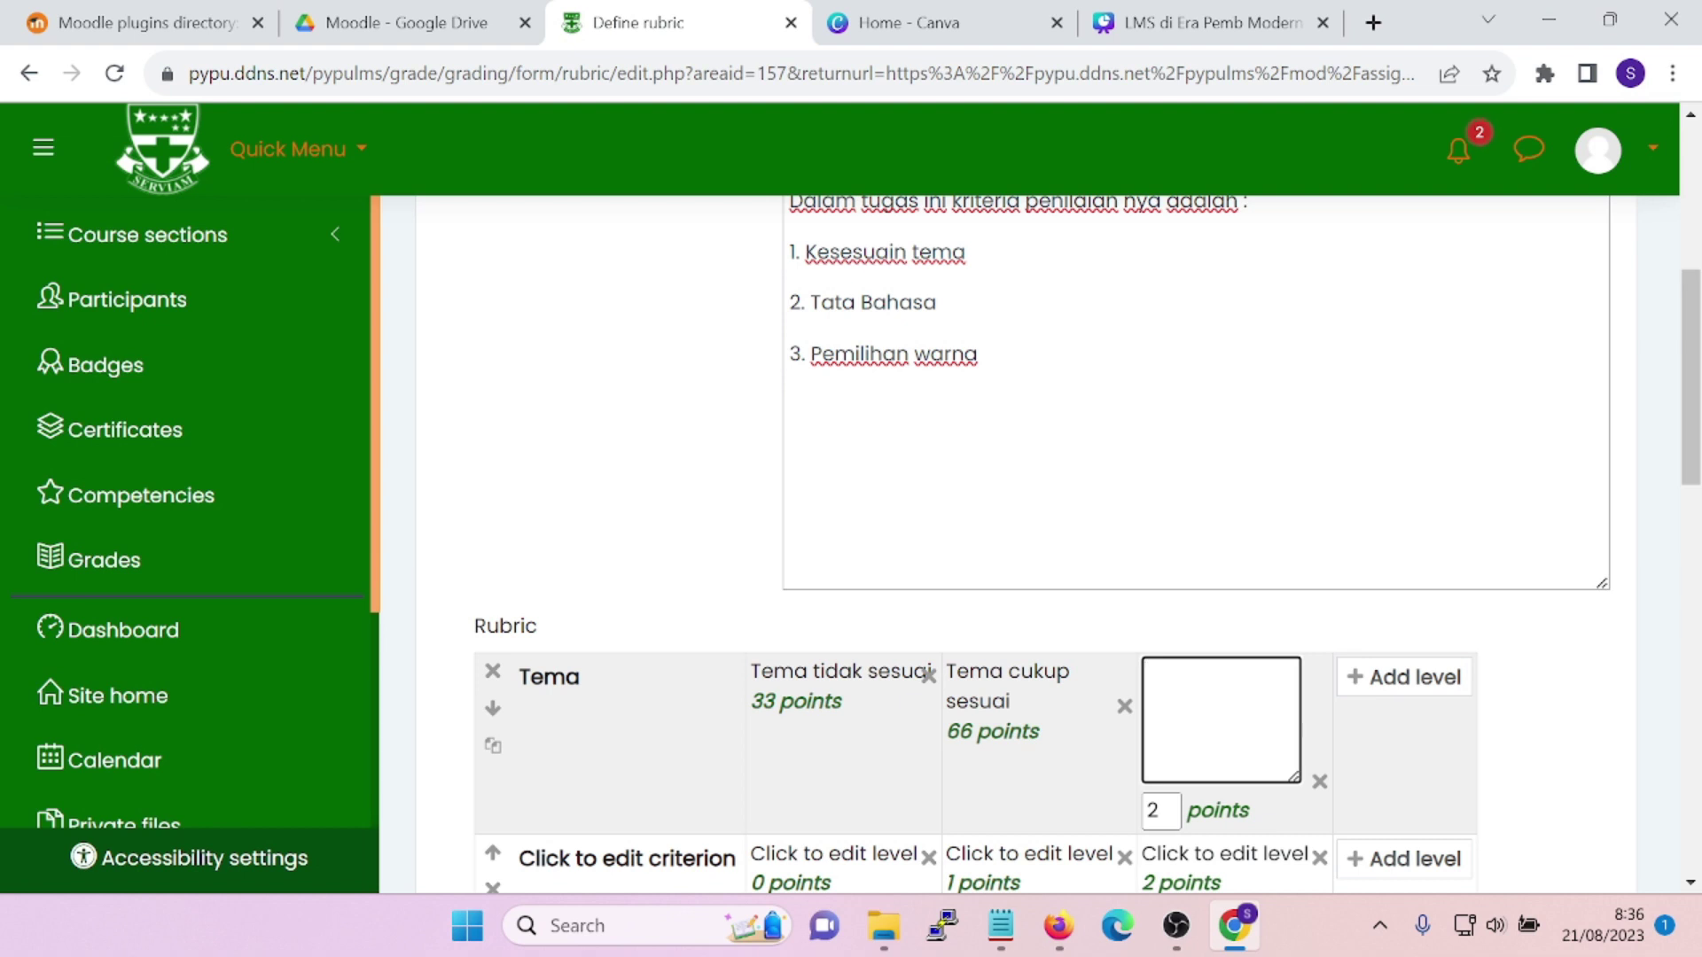
text(Tema sangat sesuai)
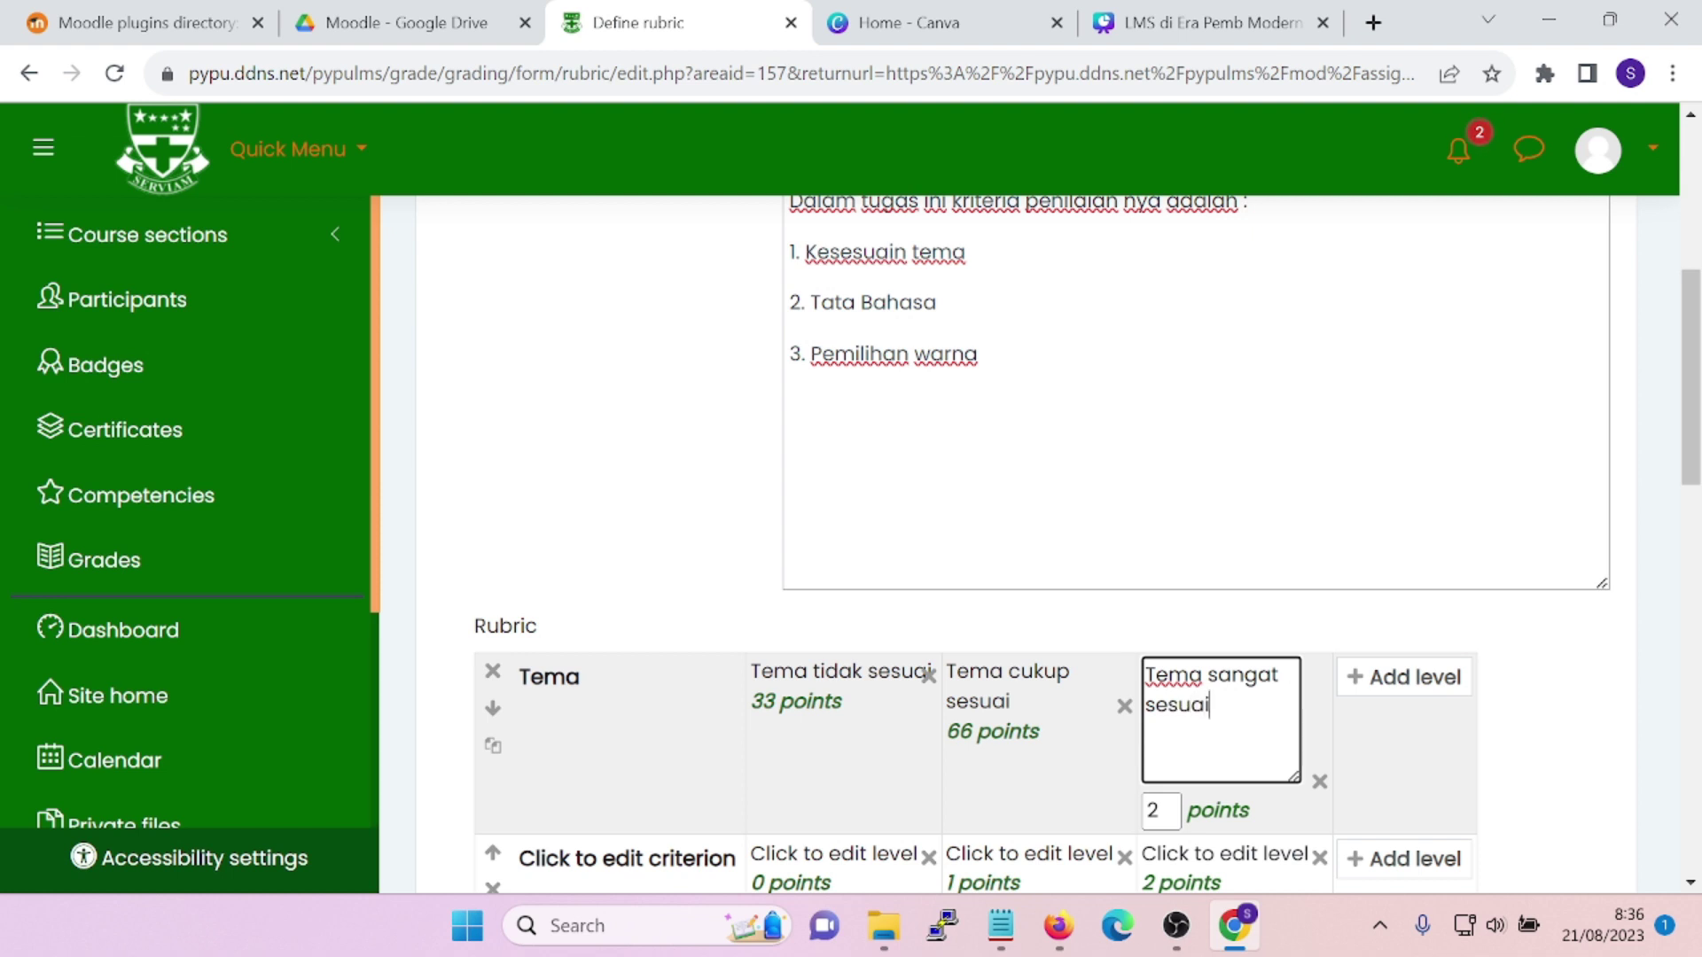
key(Tab)
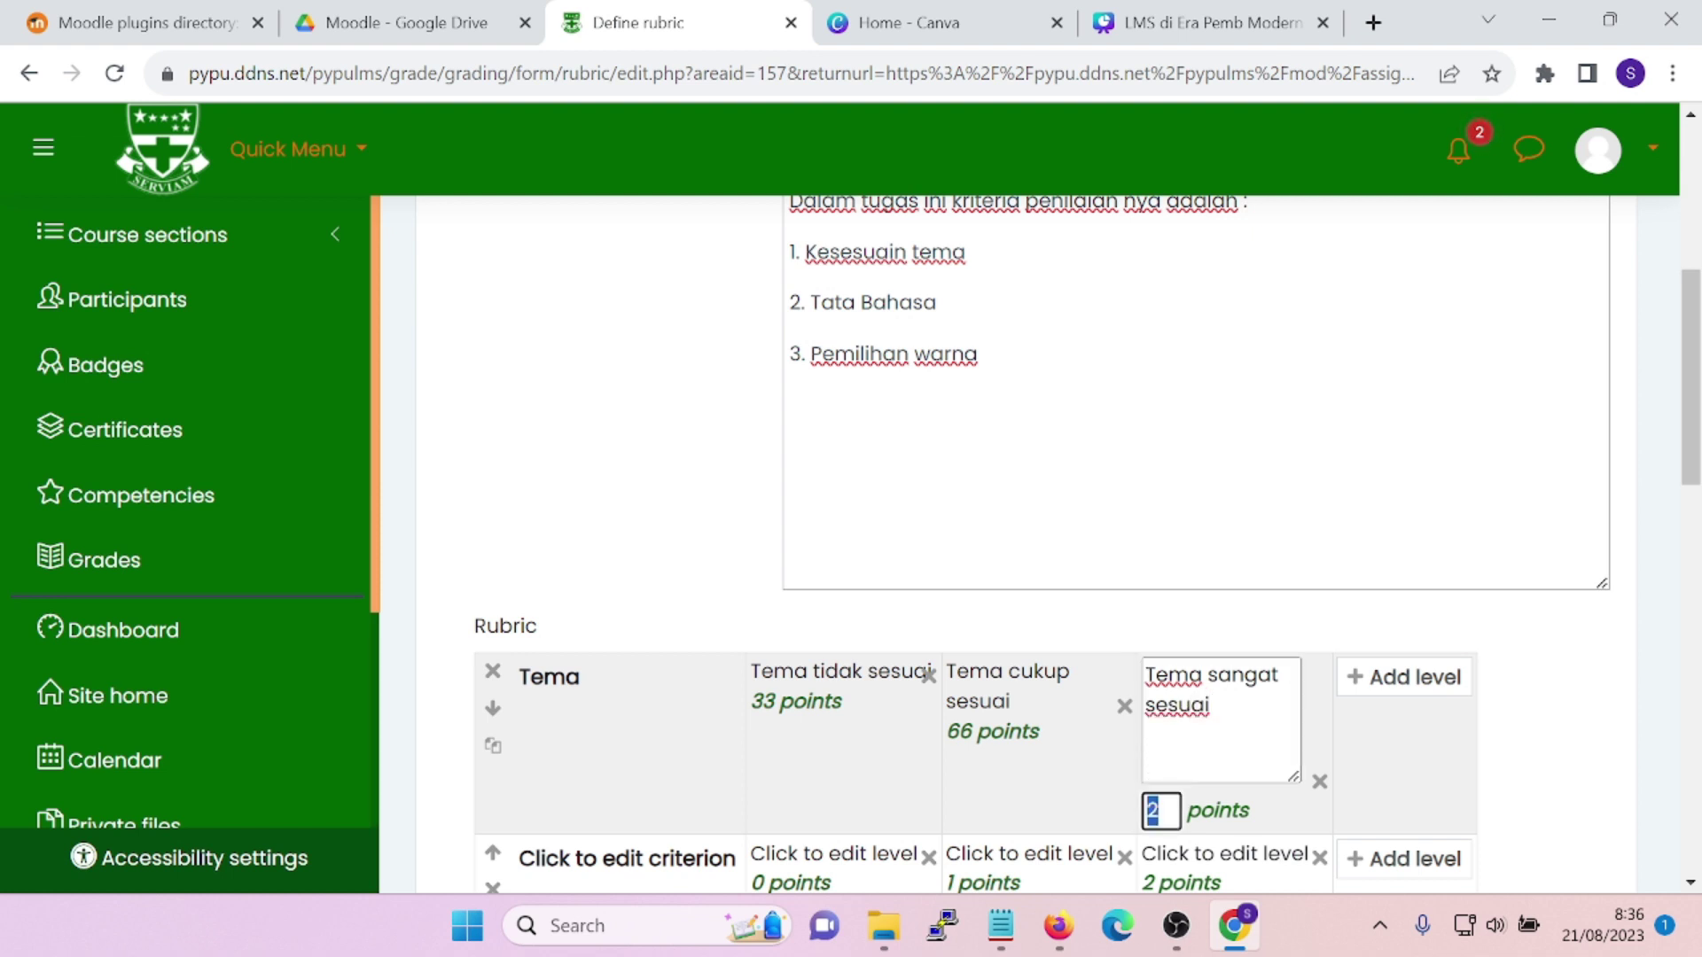
text(100)
Replace the second criterion's placeholder text with the name "Tata Bahasa"
click(603, 853)
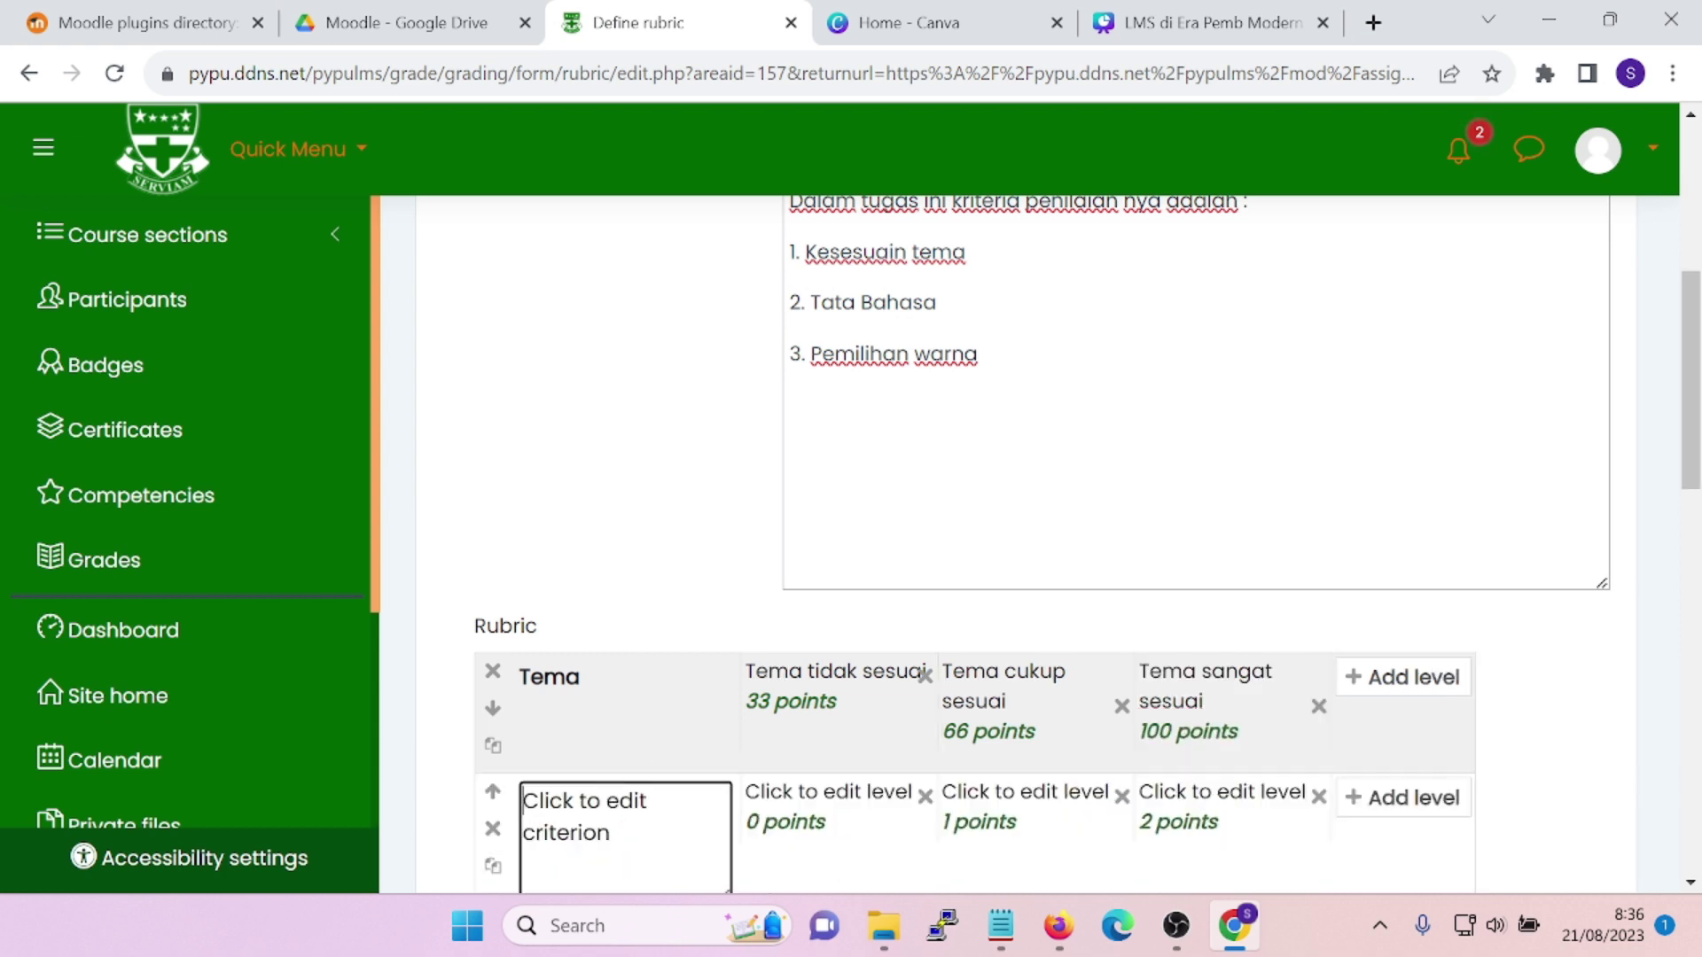
text(Tata)
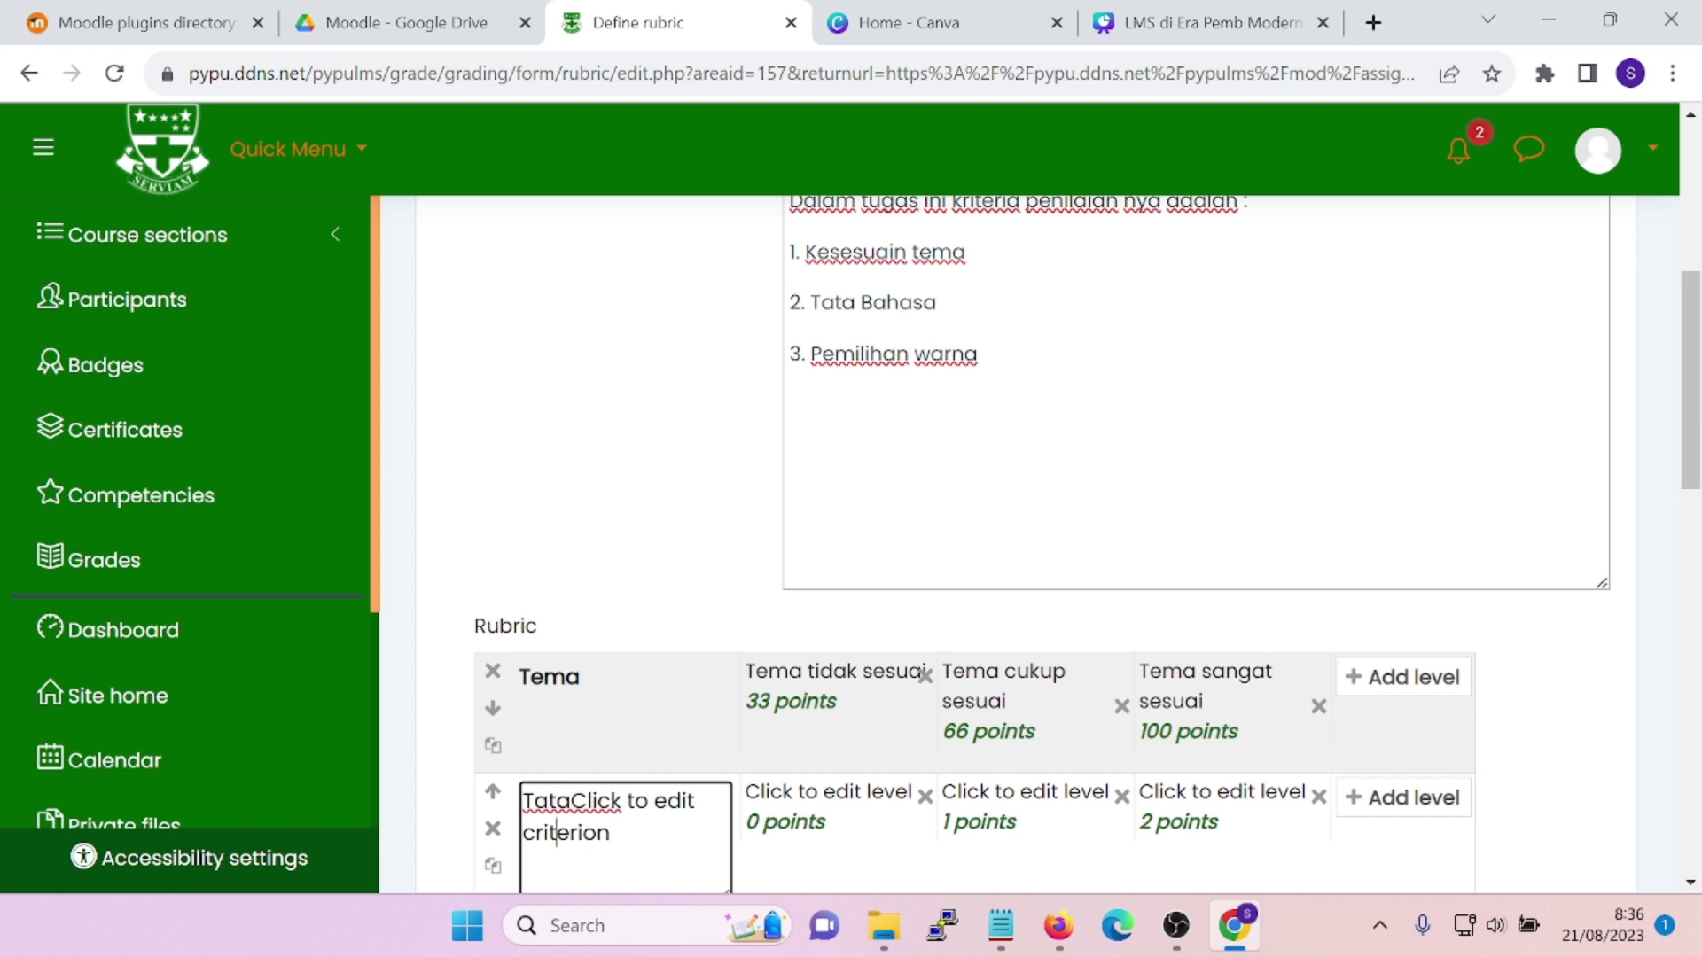
drag(610, 833, 570, 801)
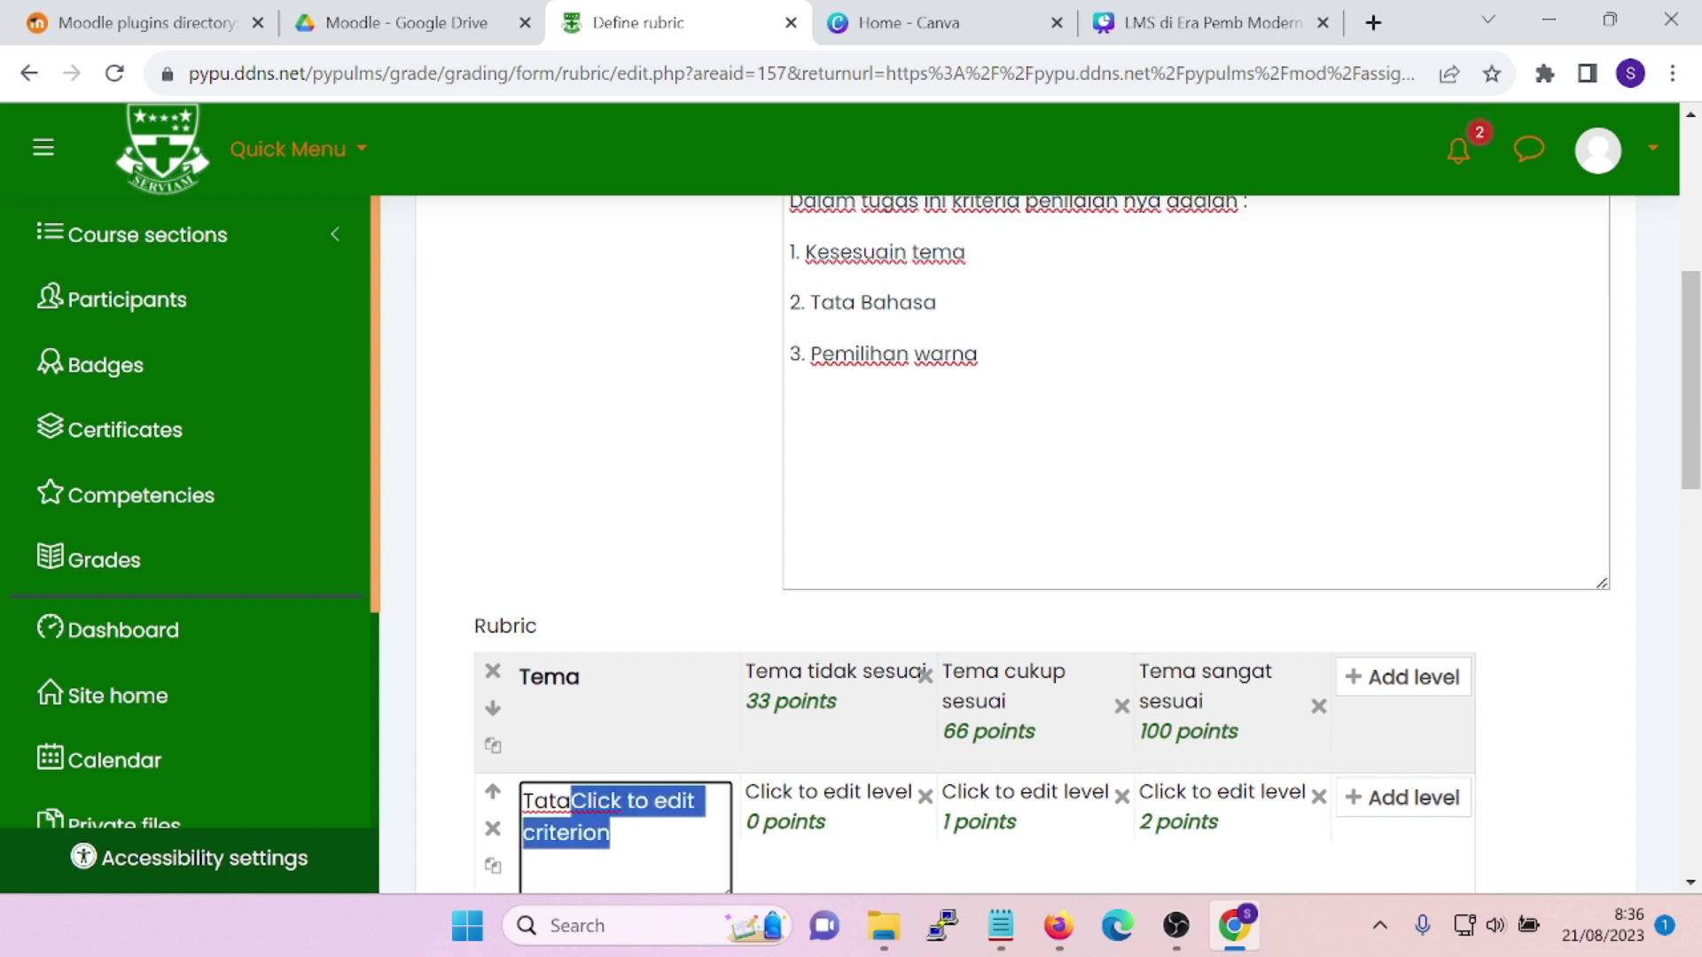
text(Bahasa)
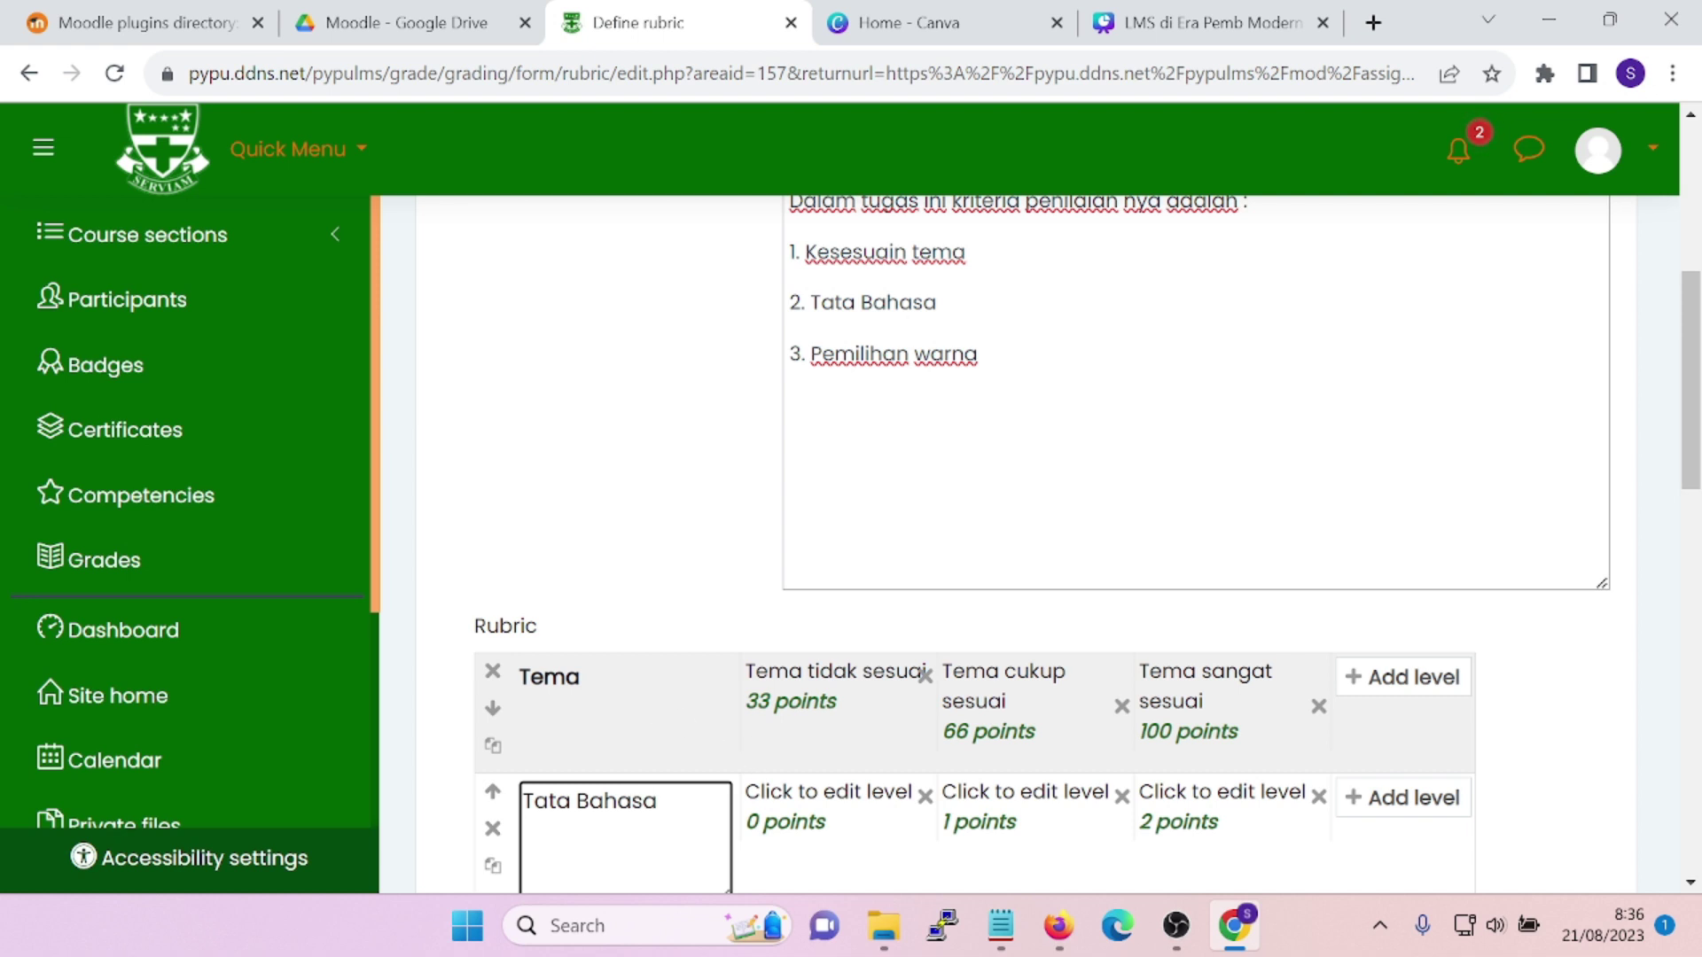
Define the first level of the Tata Bahasa criterion as "Tata bahasa tidak sesuai" worth 33 points
click(785, 821)
double_click(729, 499)
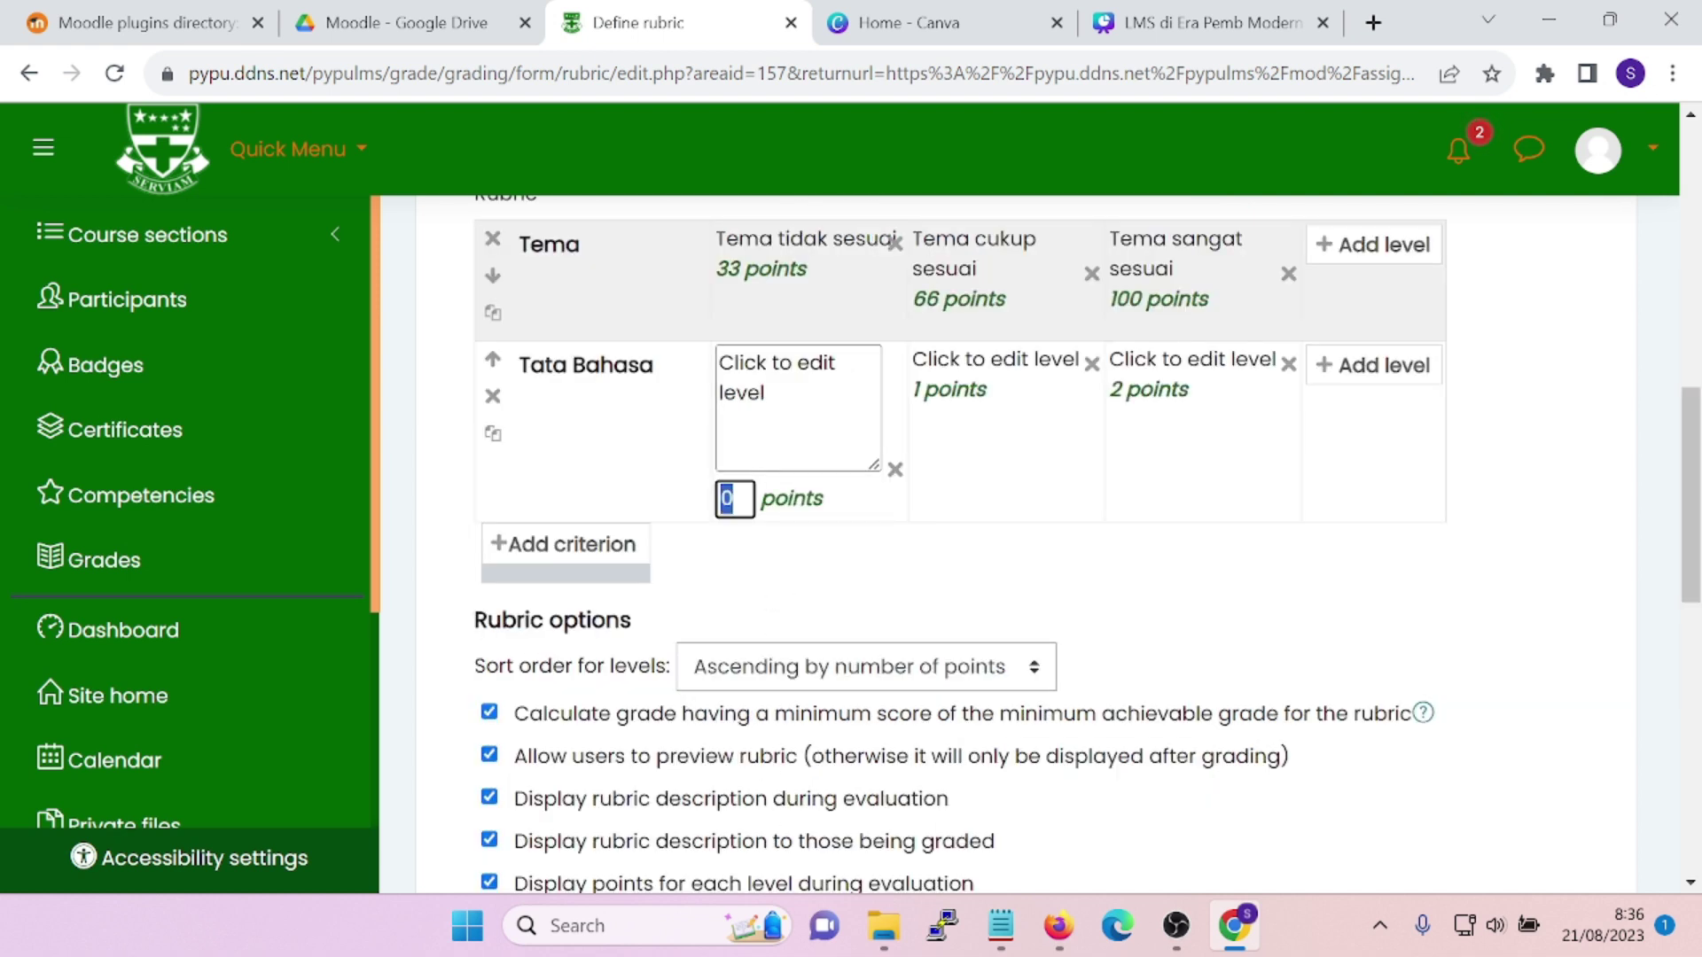
text(33)
click(767, 395)
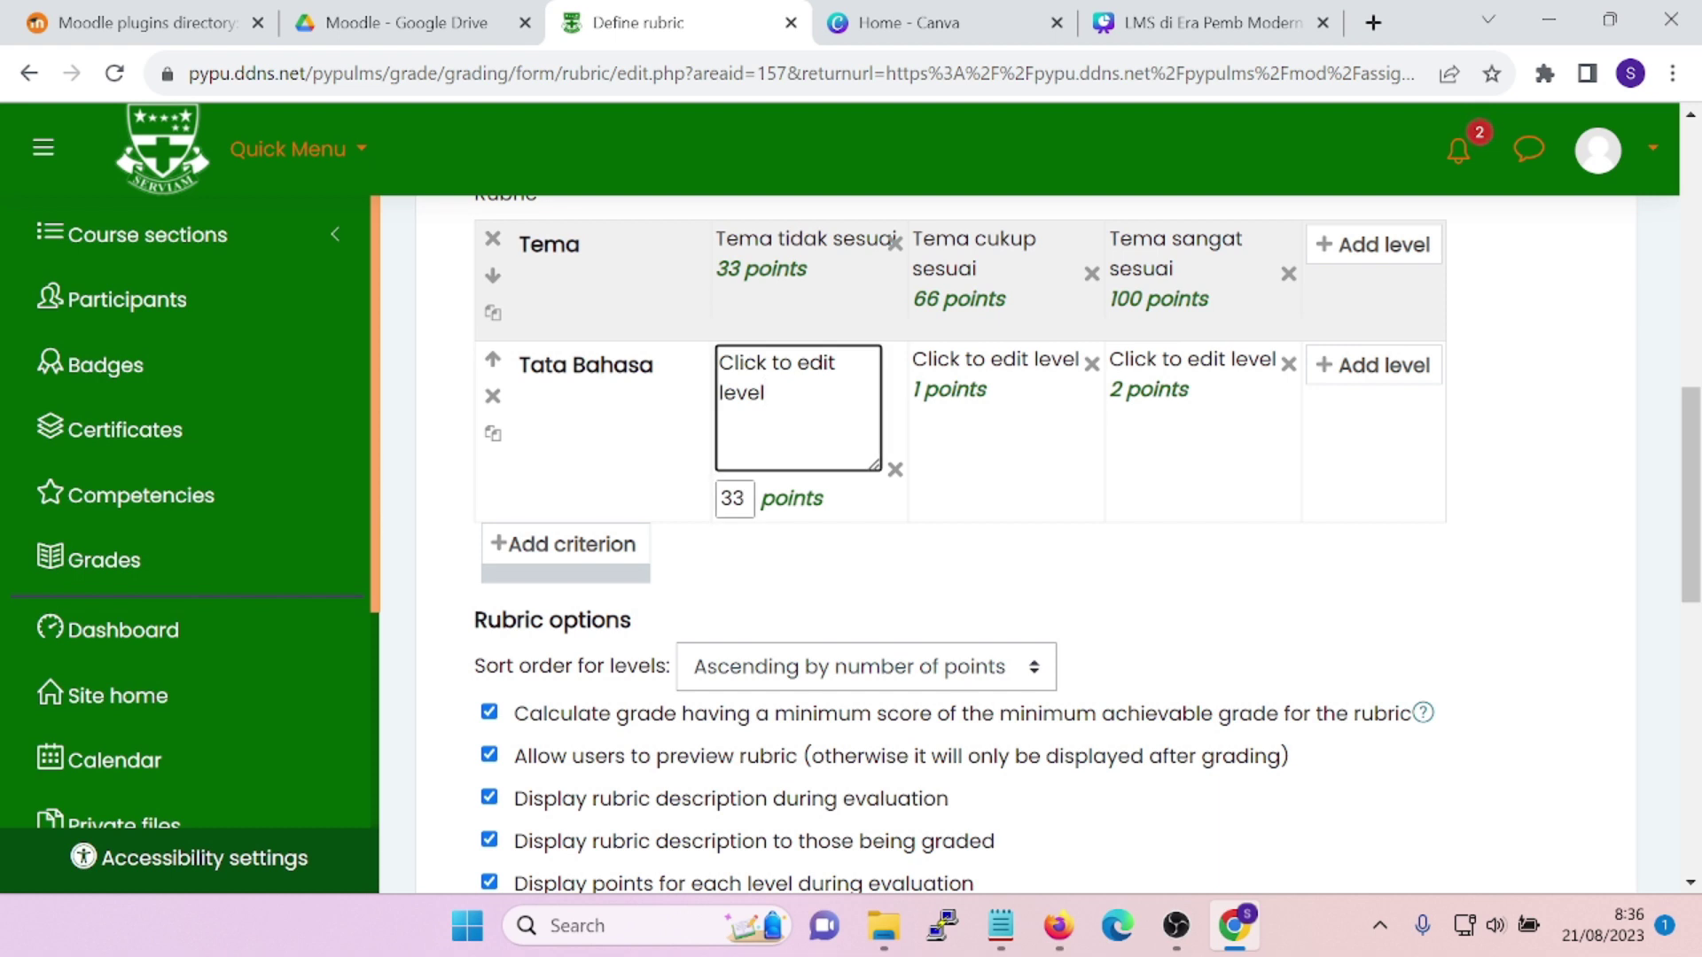
key(ctrl+a)
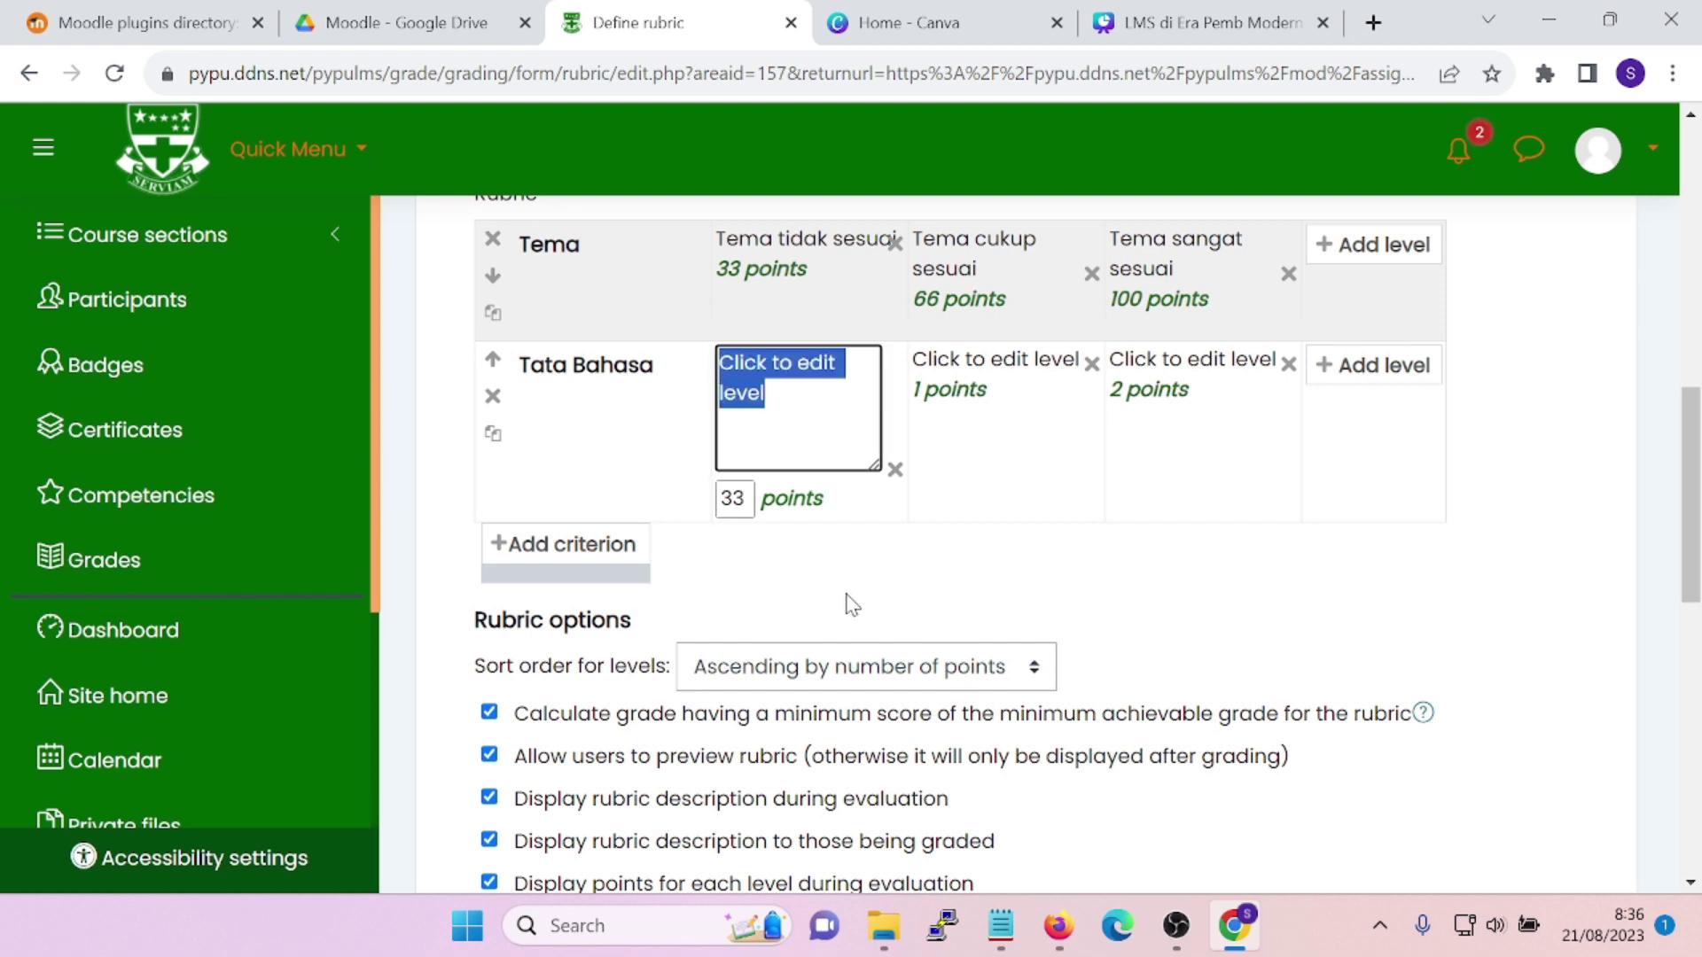
text(Tata bahsa)
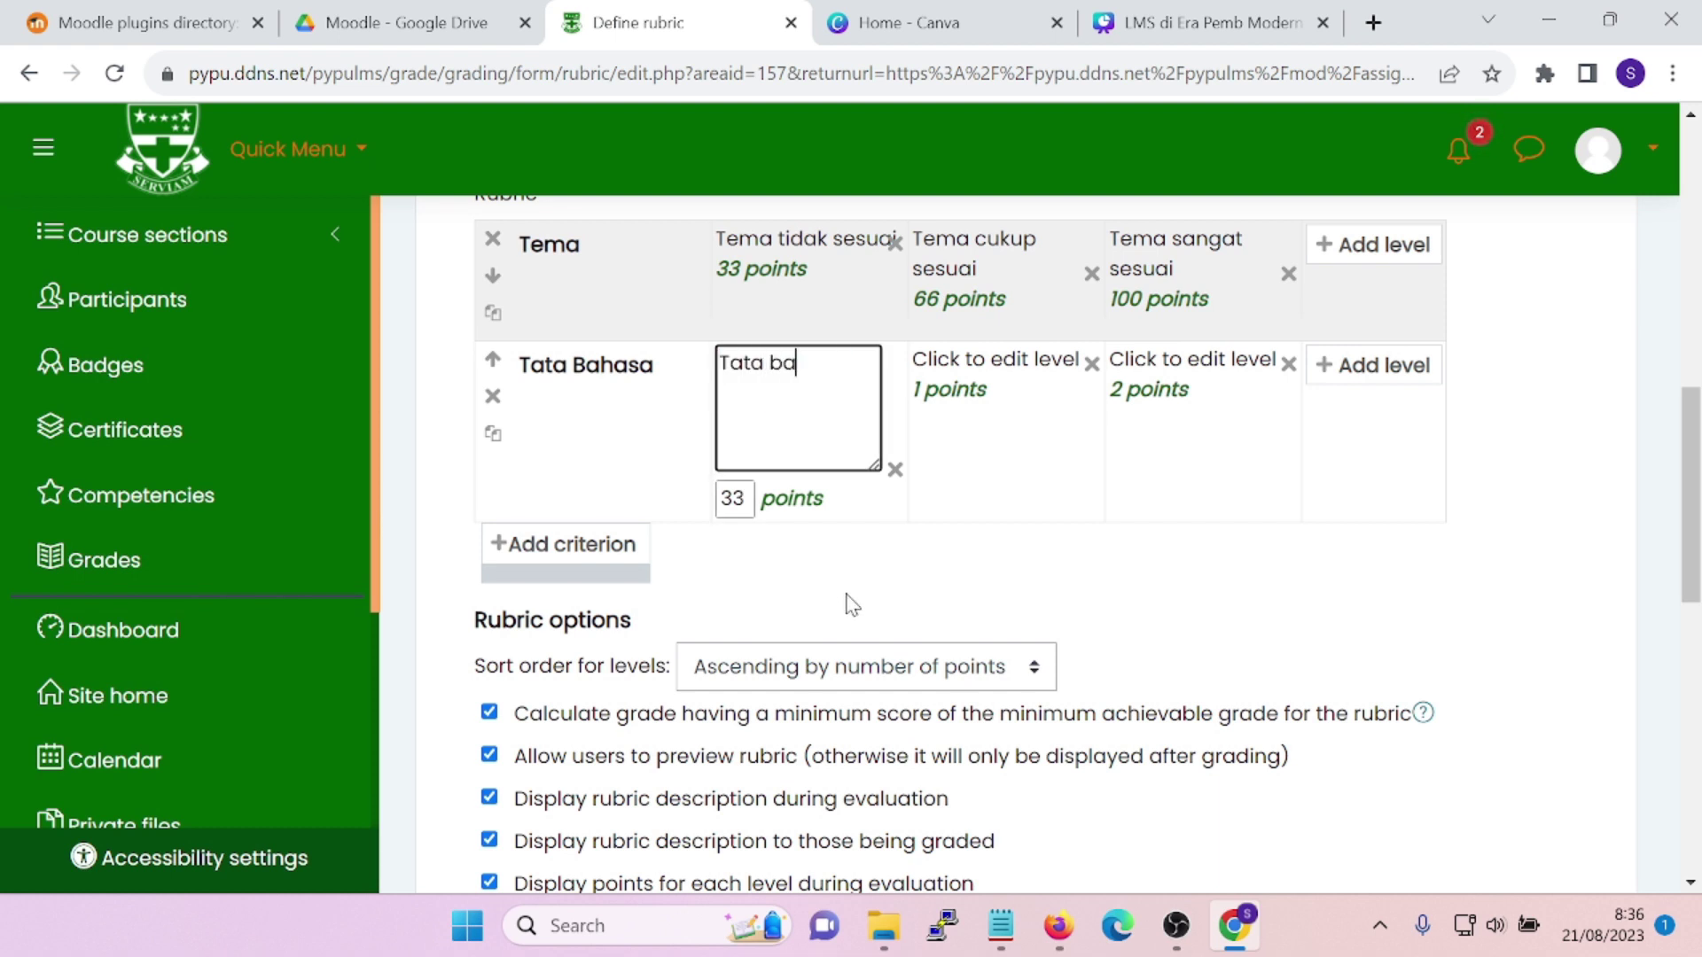
key(BackSpace)
key(BackSpace)
text(asa tidak )
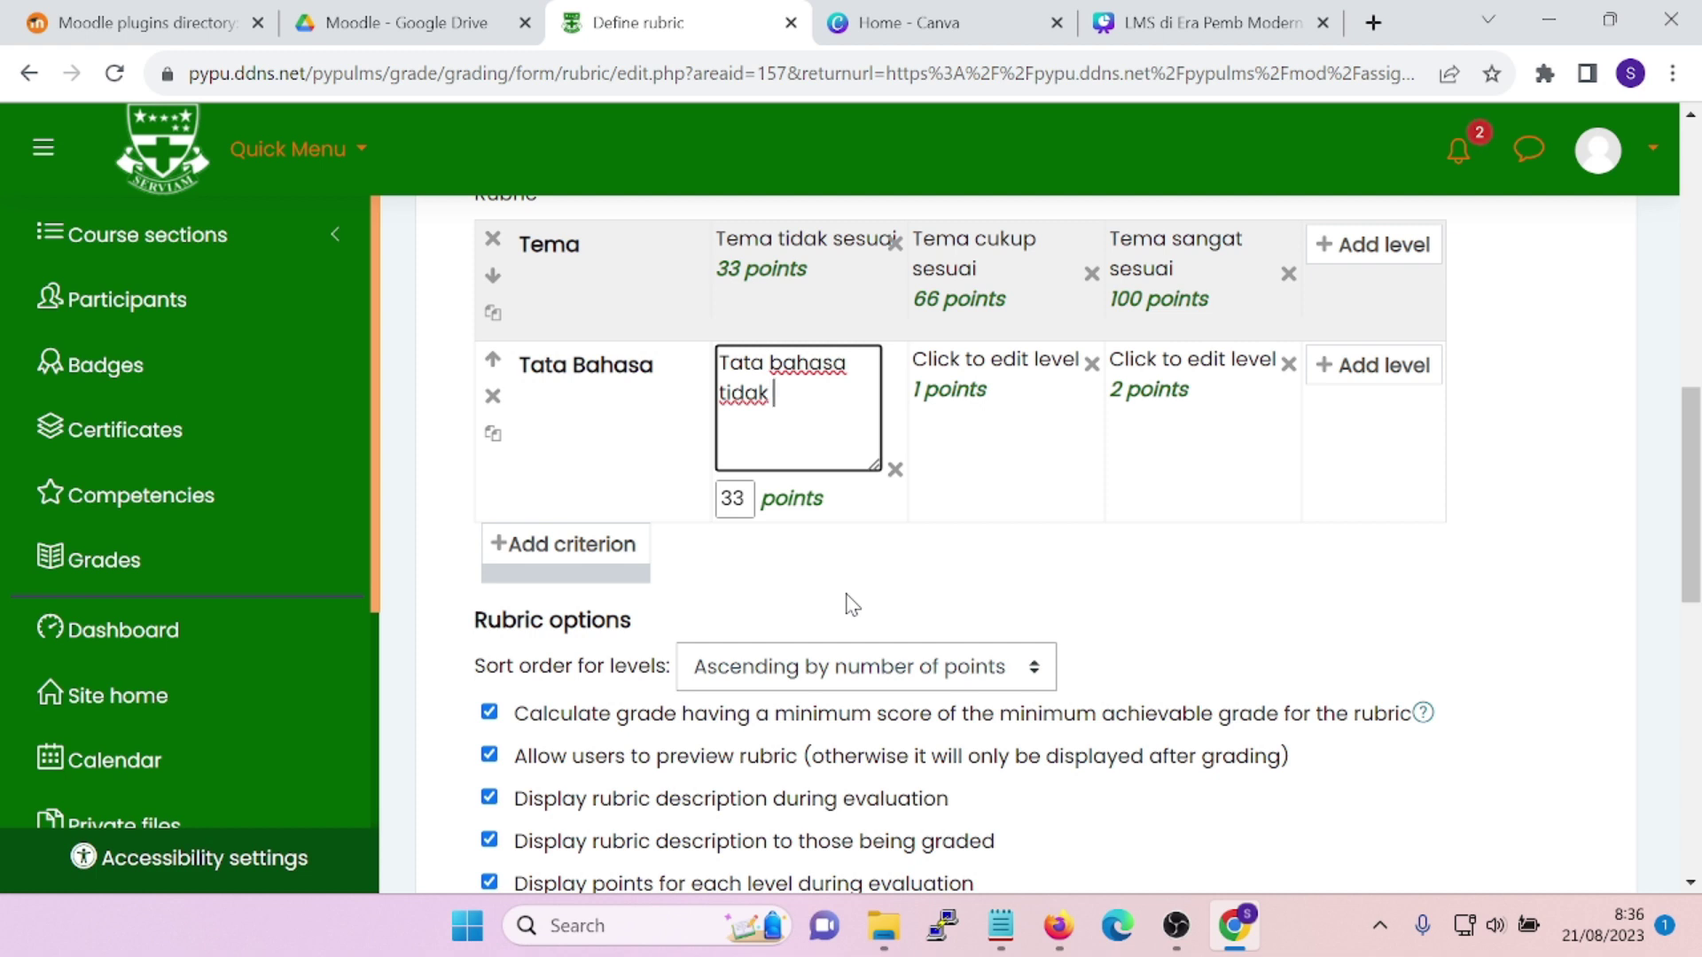
text(sesuai)
Define the second level of the Tata Bahasa criterion as "Tata Bahasa cukup sesuai" worth 66 points
click(949, 390)
text(1)
click(910, 518)
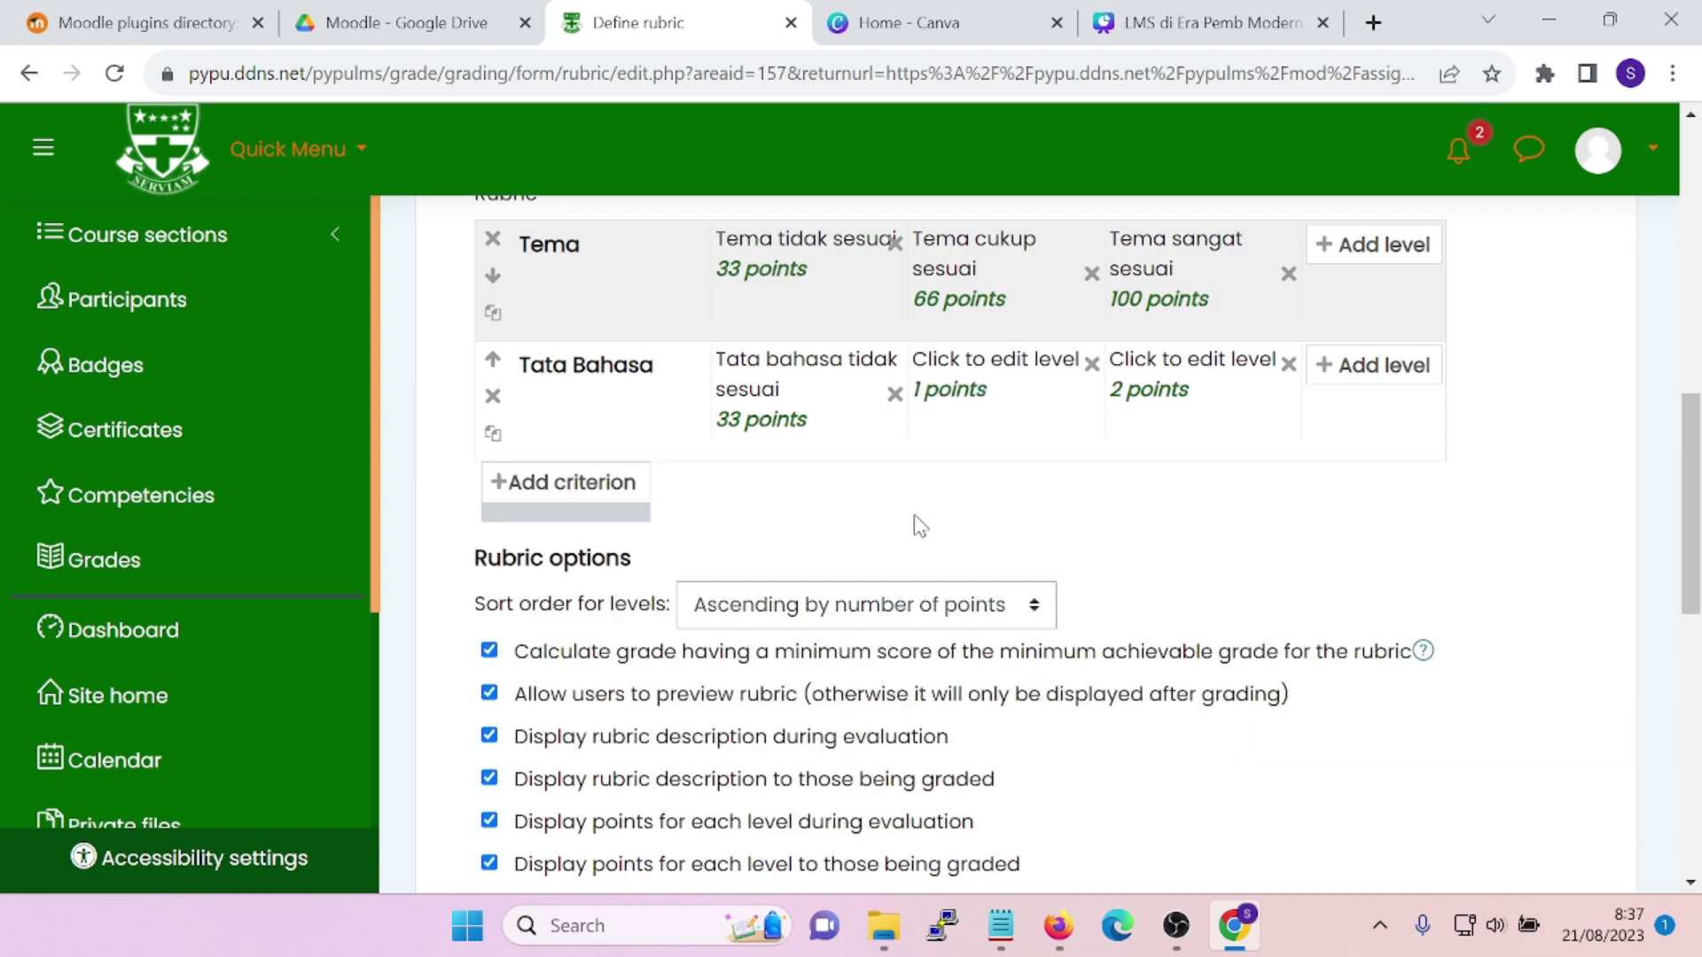
click(1002, 405)
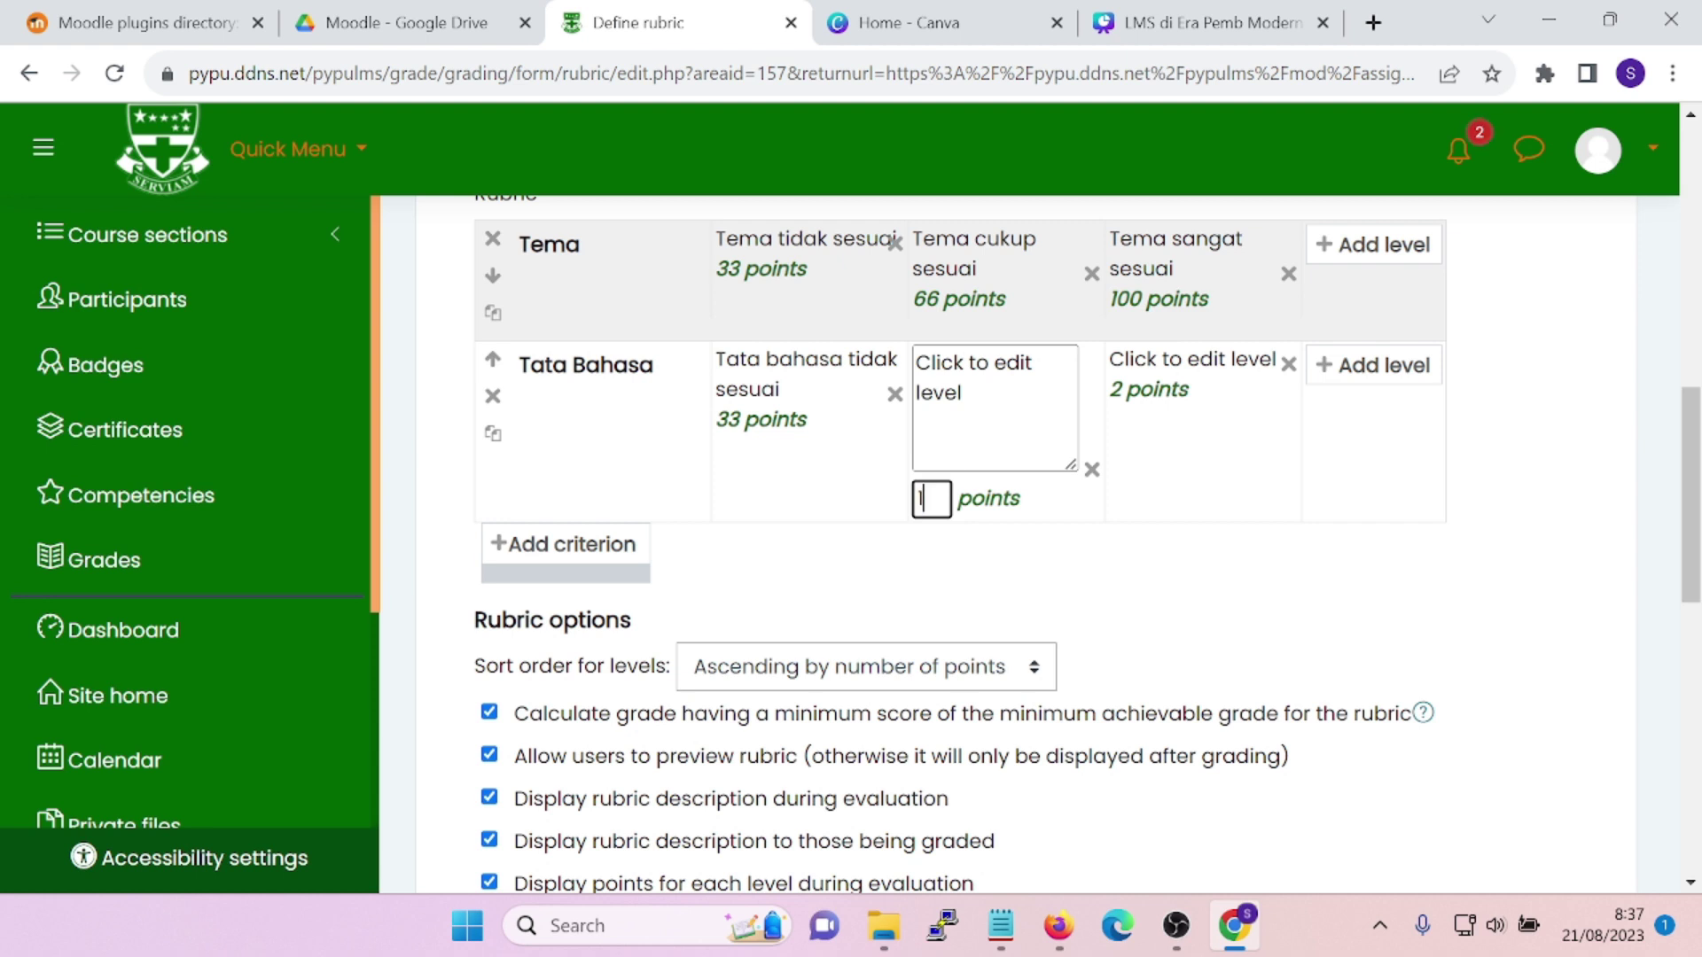
text(66)
drag(985, 400, 892, 371)
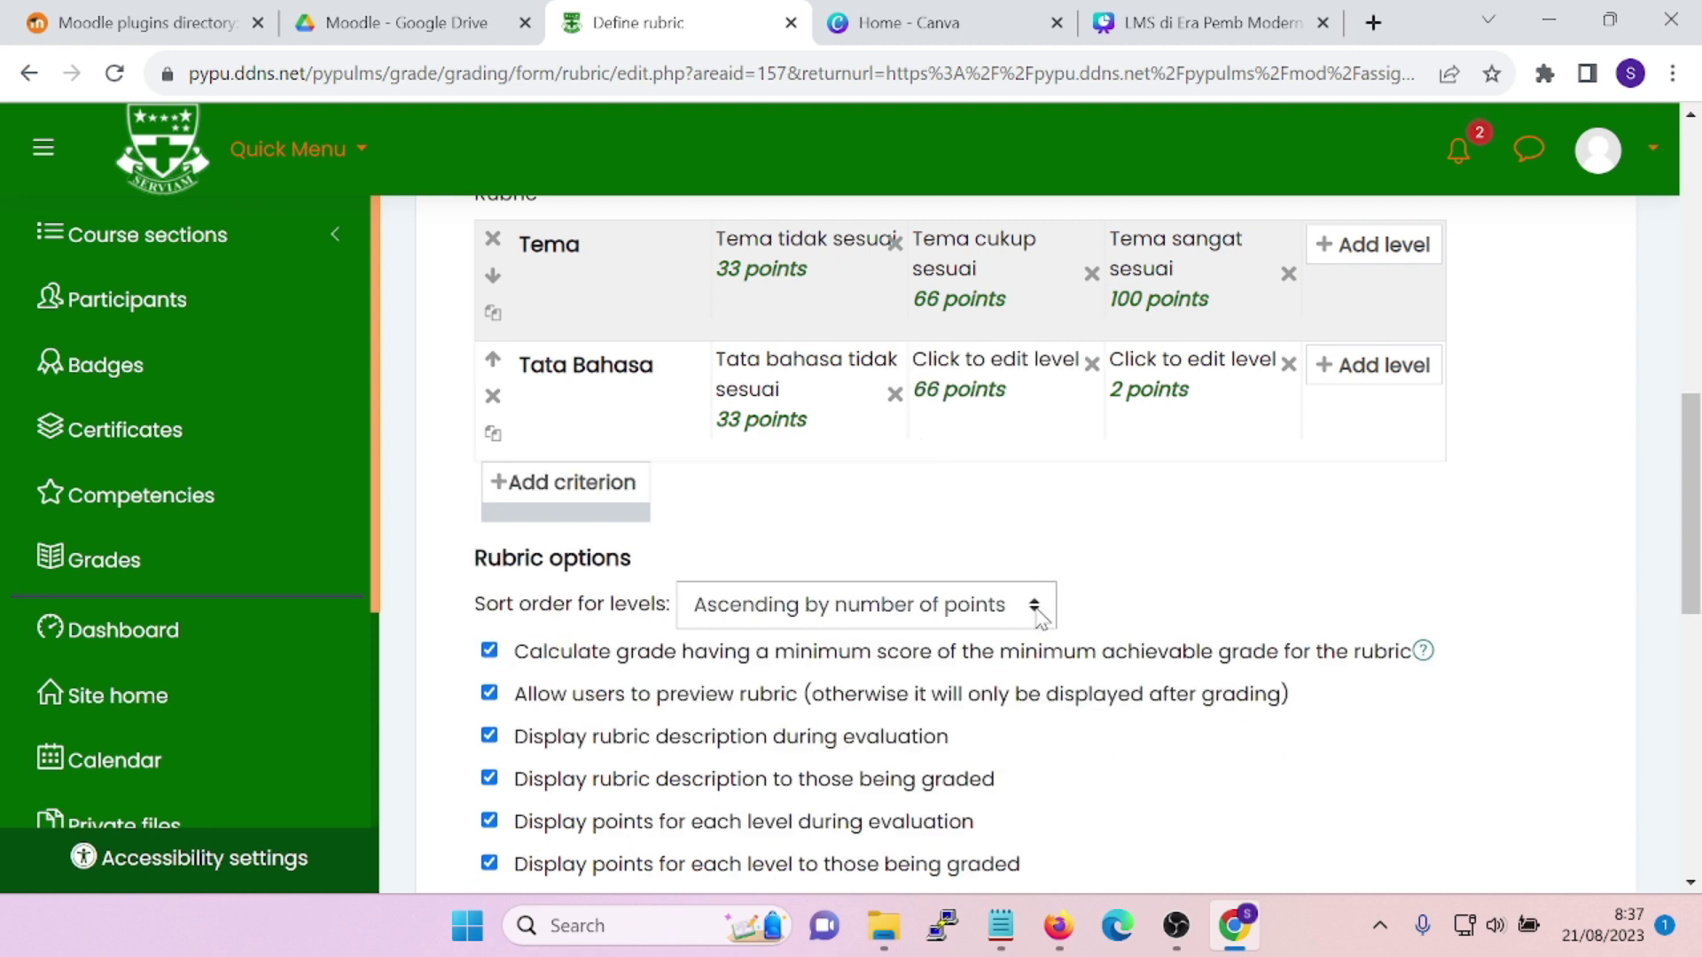
click(1020, 417)
text(Tata)
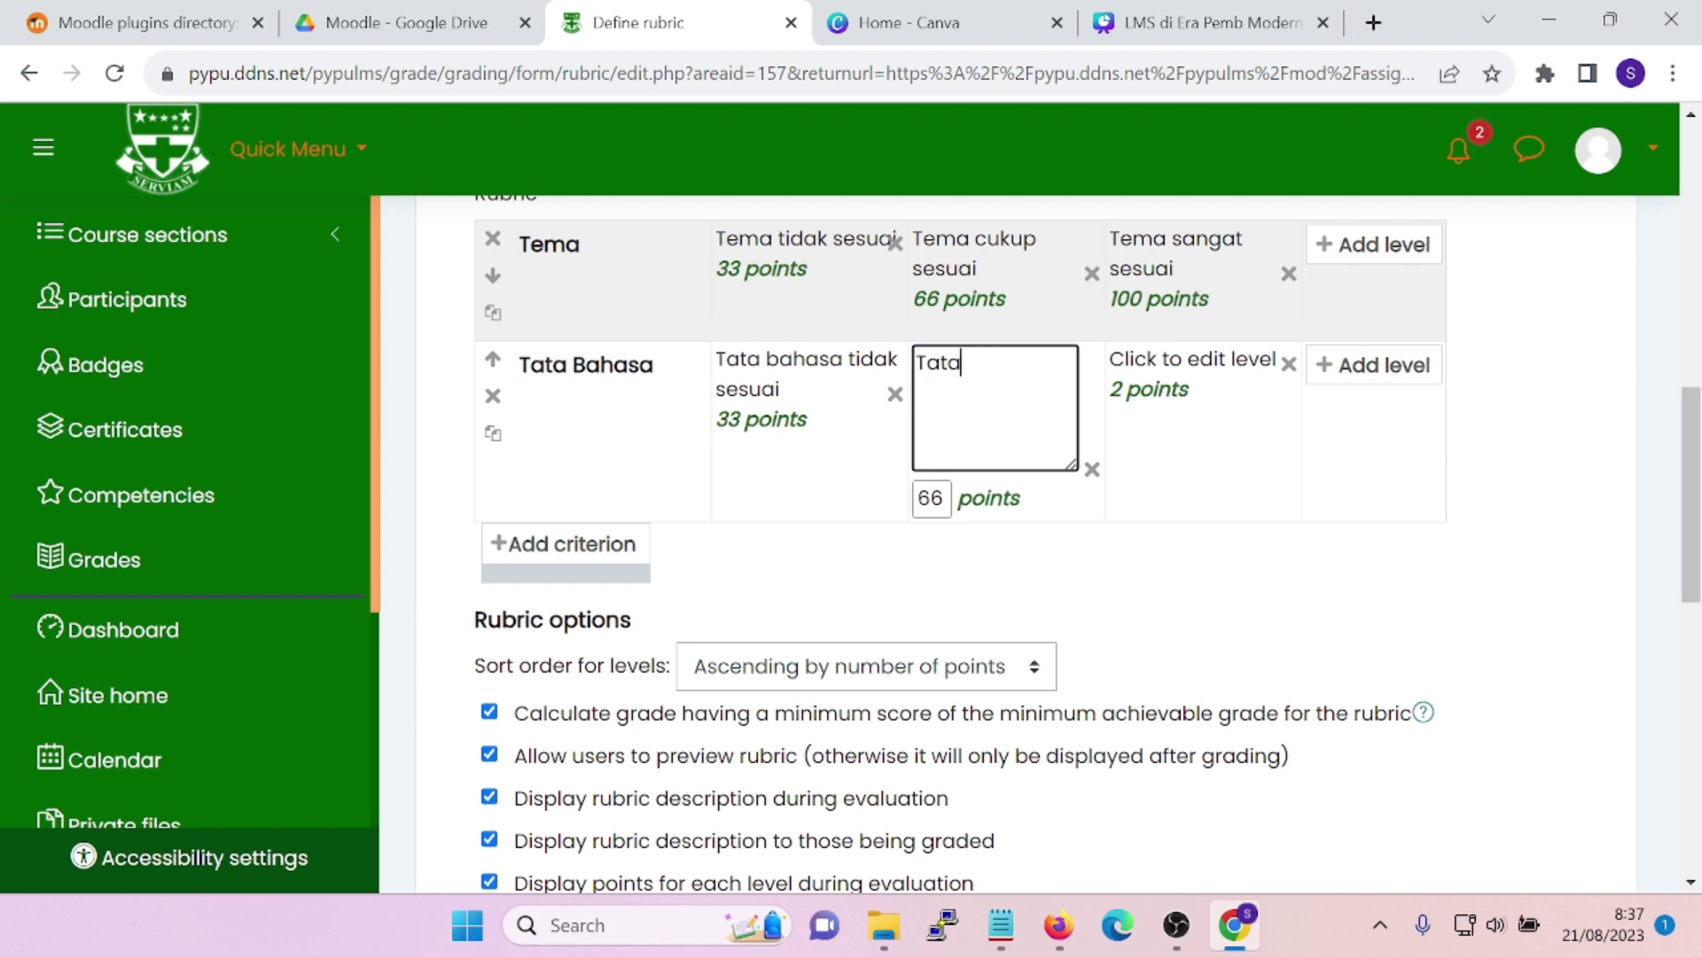
text( Bahasa cukup se)
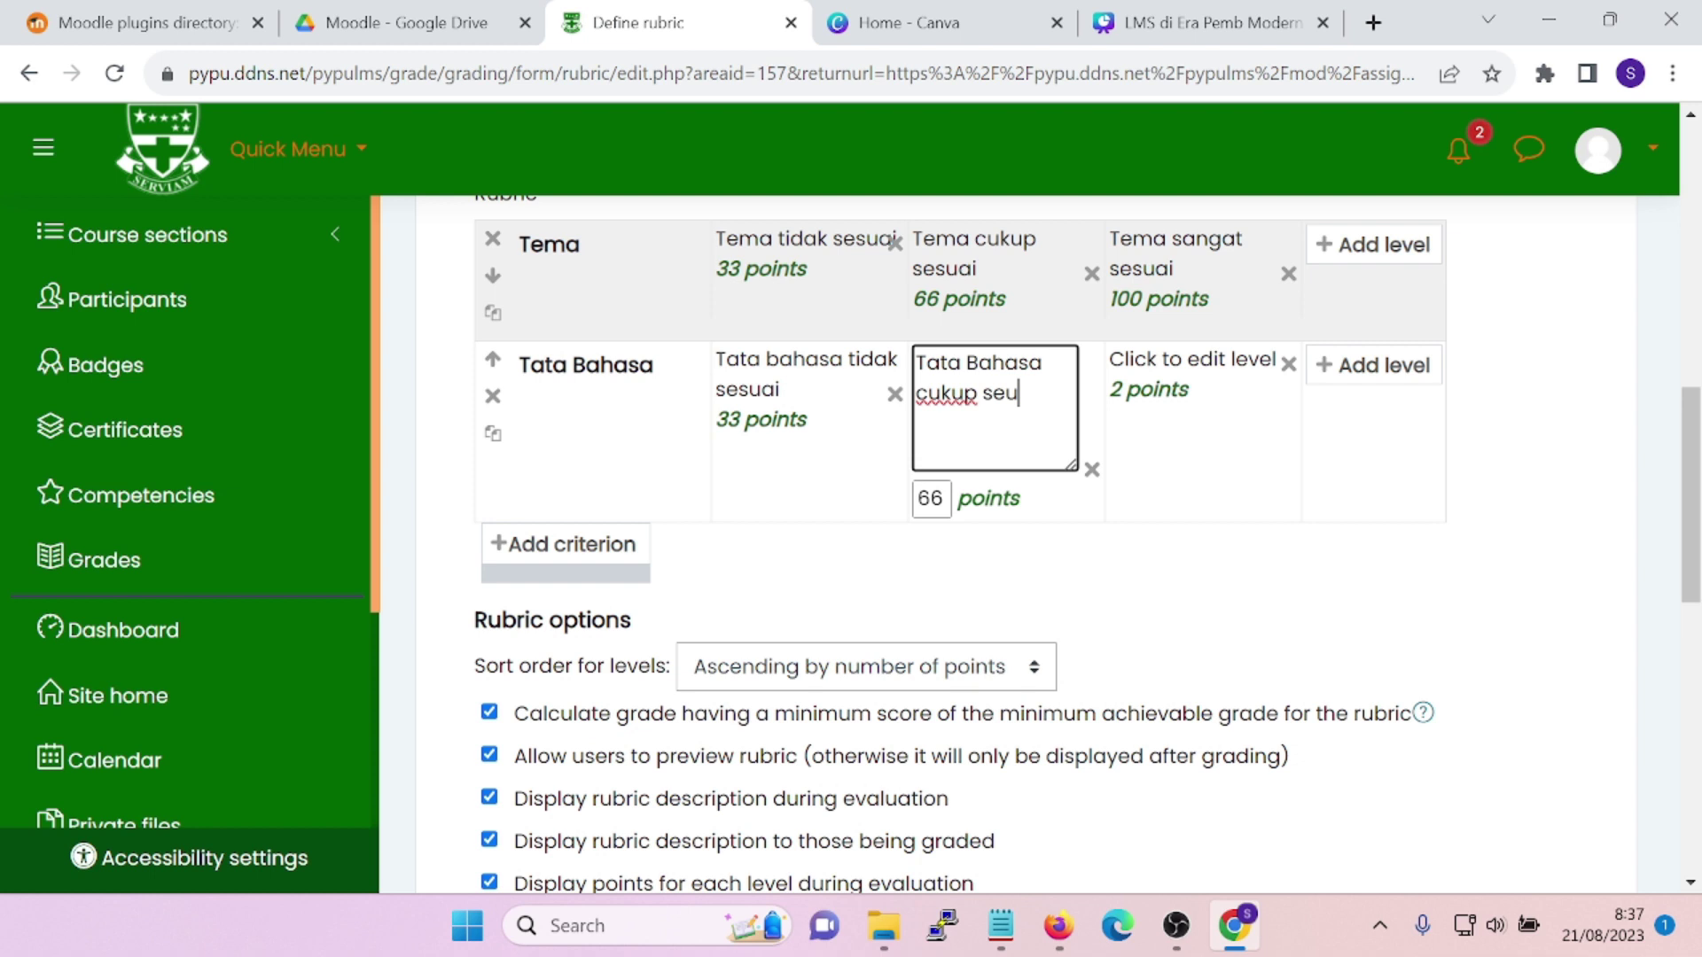
text(suai)
Define the third level of the Tata Bahasa criterion as "Tata Bahasa sangat sesuai" worth 100 points
click(1192, 360)
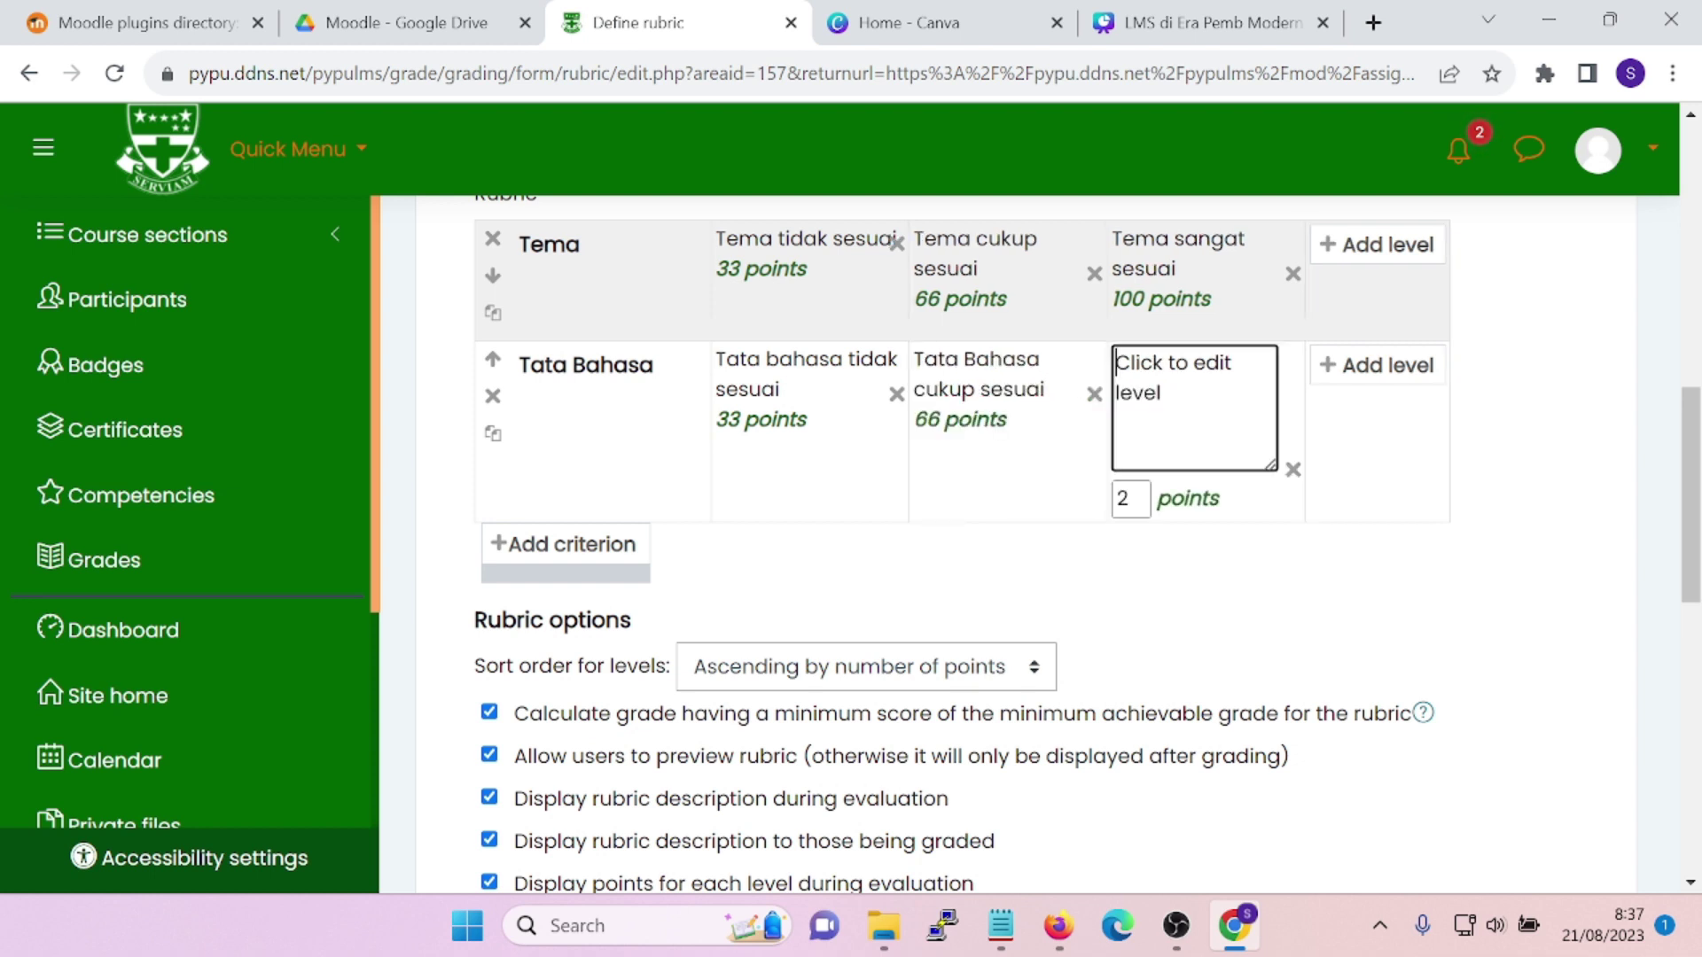
drag(1163, 394, 1108, 364)
click(1171, 365)
text(Tata Bahsa)
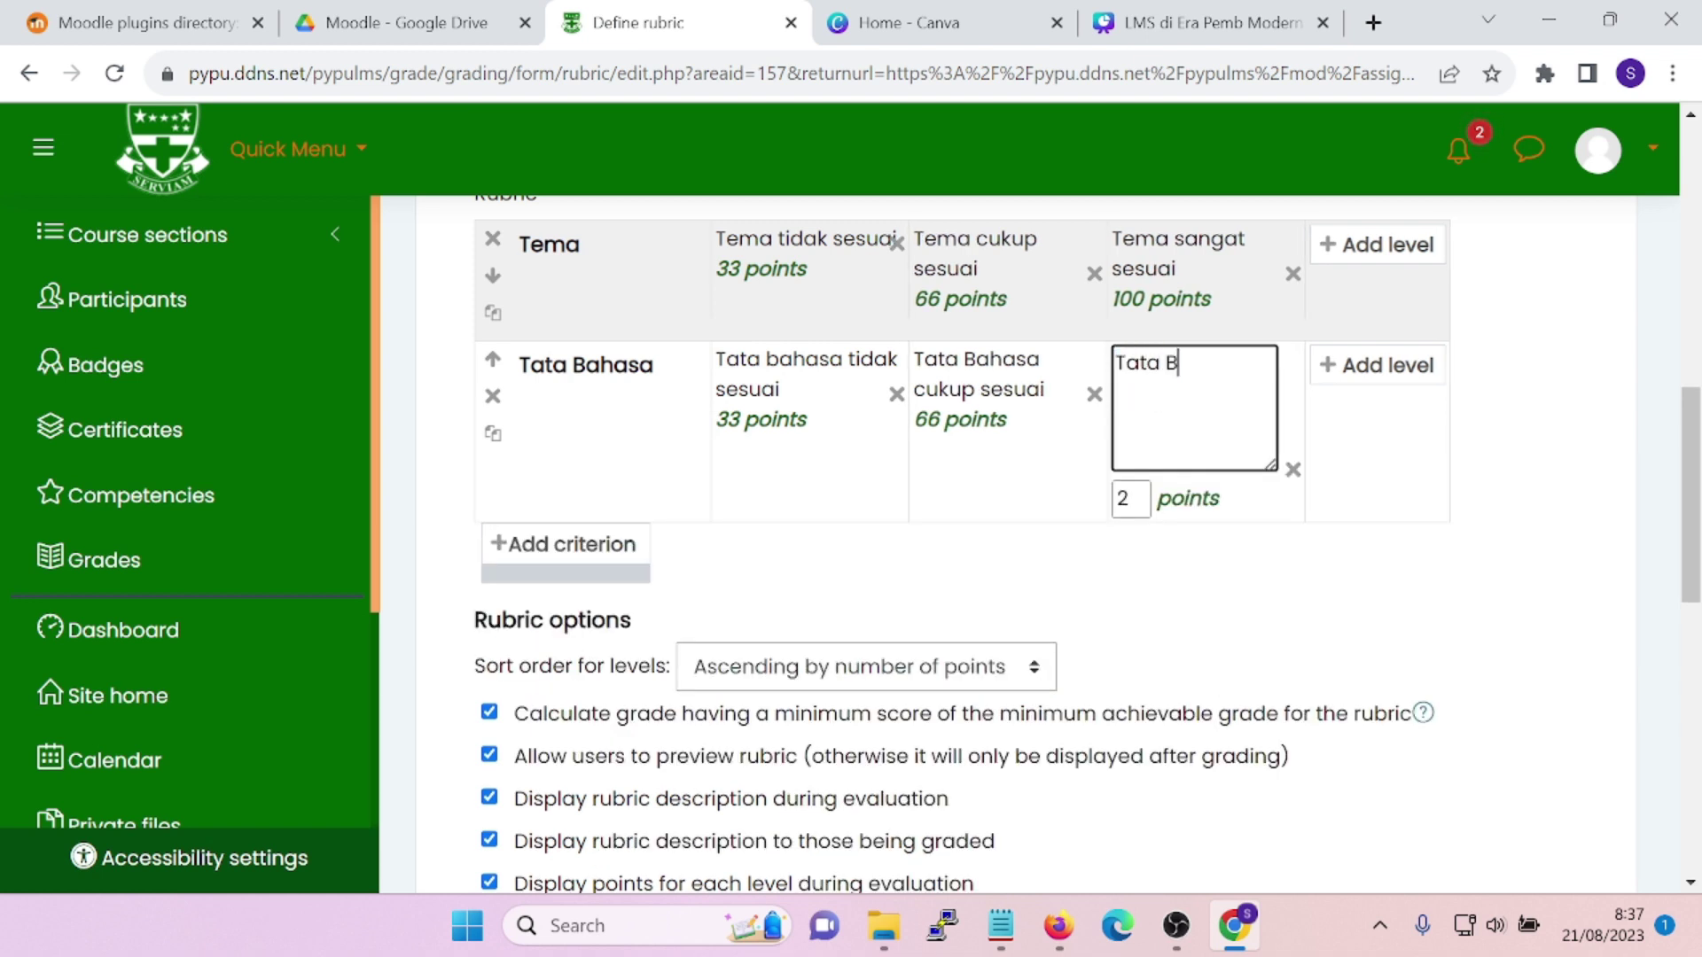
key(BackSpace)
key(BackSpace)
text(asa sangat semaud)
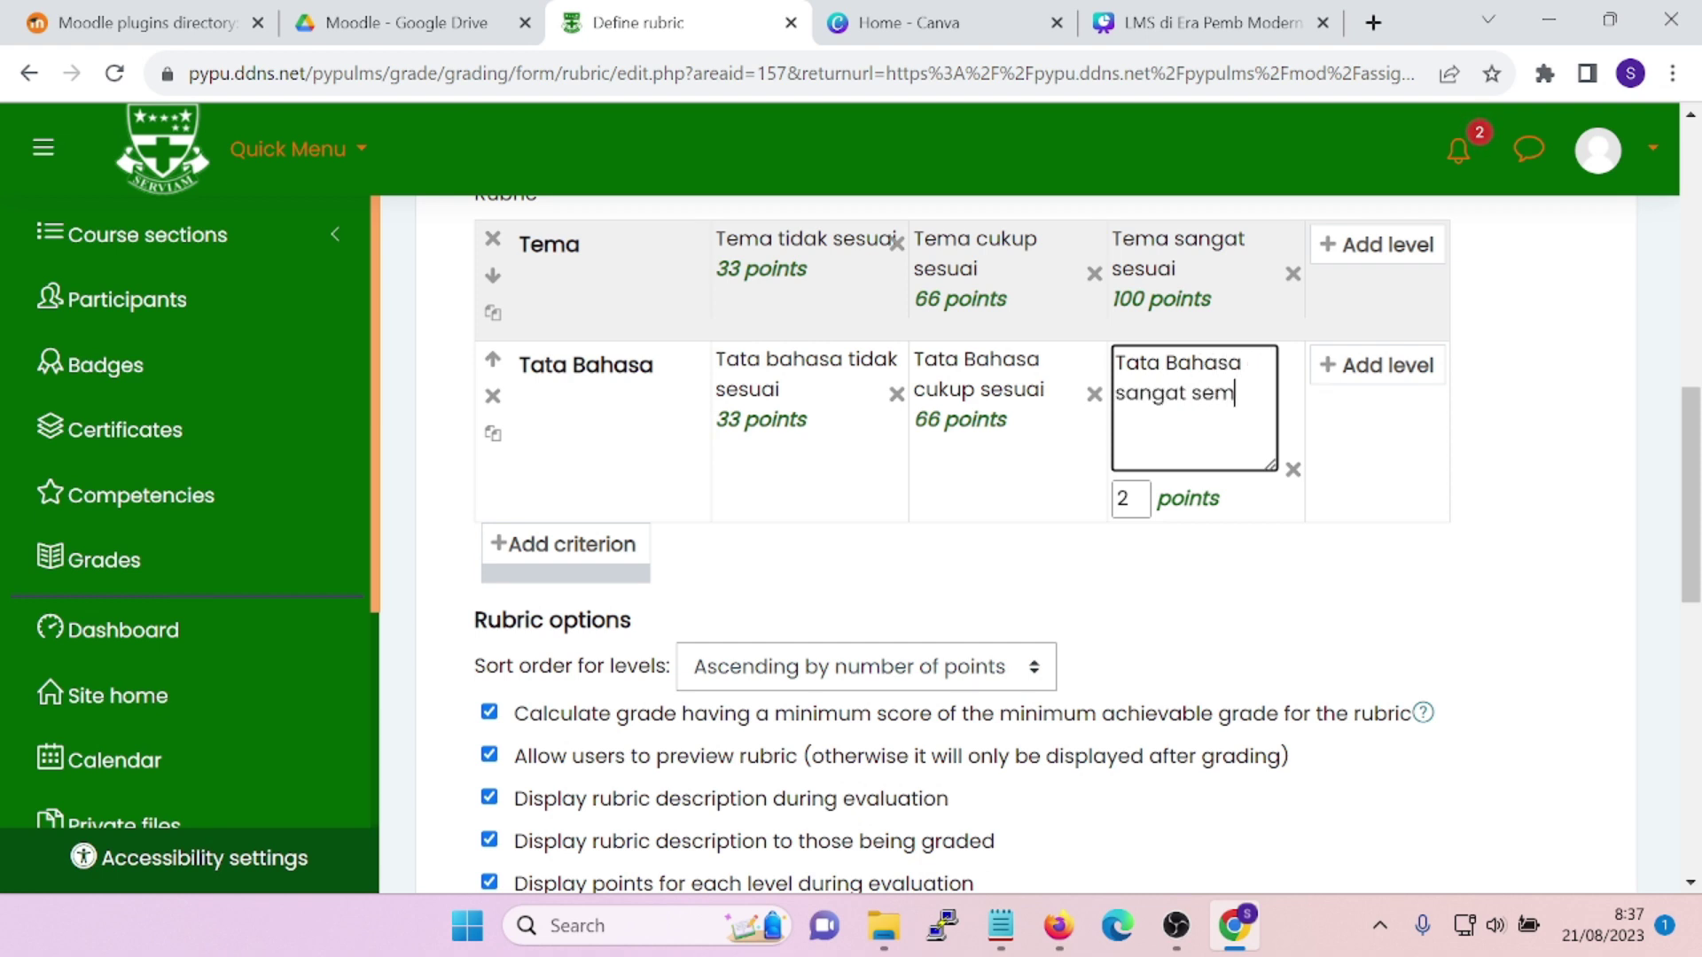
key(BackSpace)
key(BackSpace)
key(BackSpace)
text(uai)
key(Tab)
text(100)
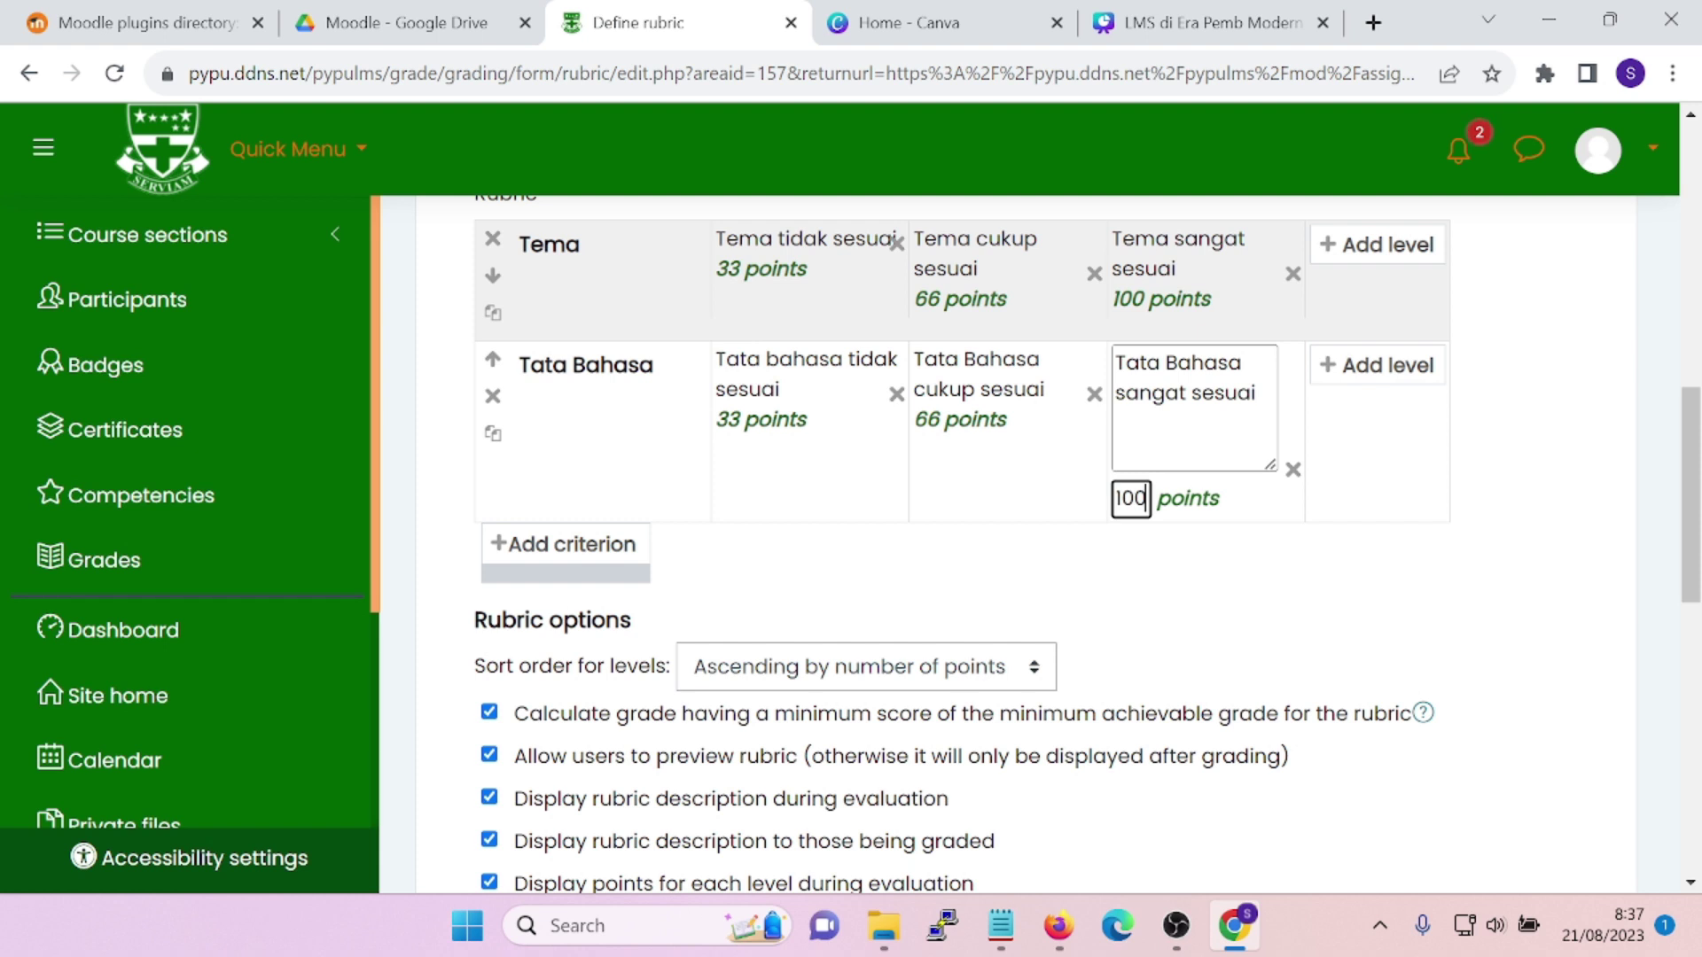
Add a third criterion named "Warna" and describe its first level as "Pemilihan warna tidak sesuai"
click(536, 550)
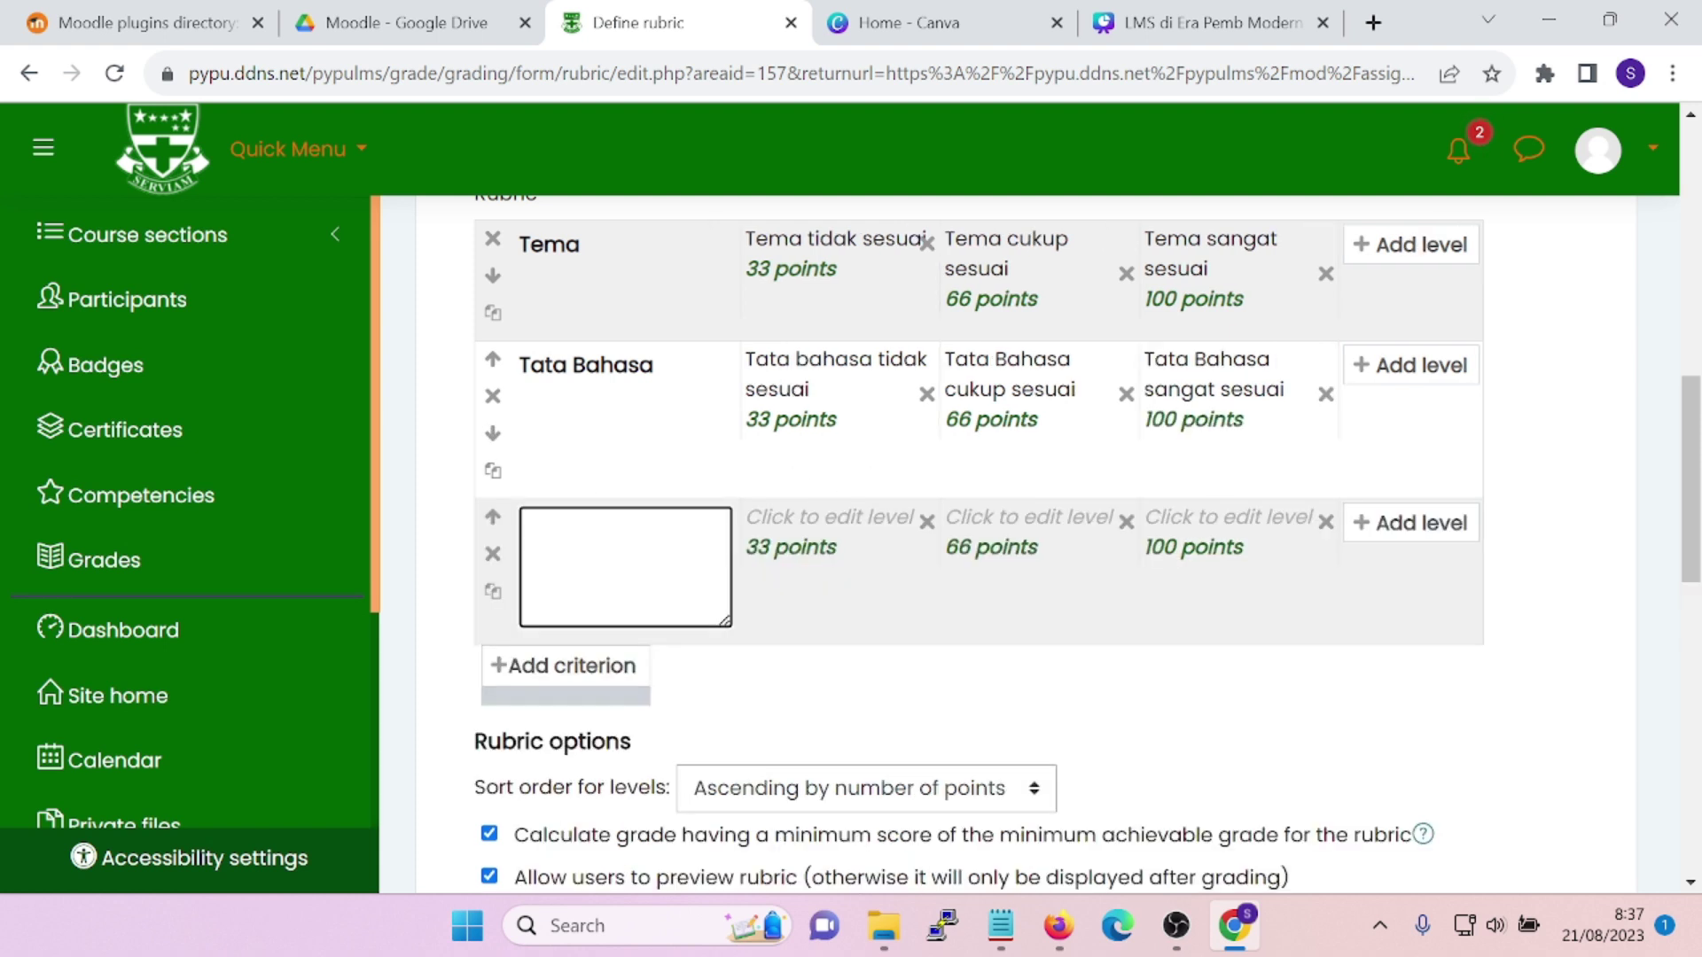
text(Warna)
click(828, 518)
text(Pemilihan)
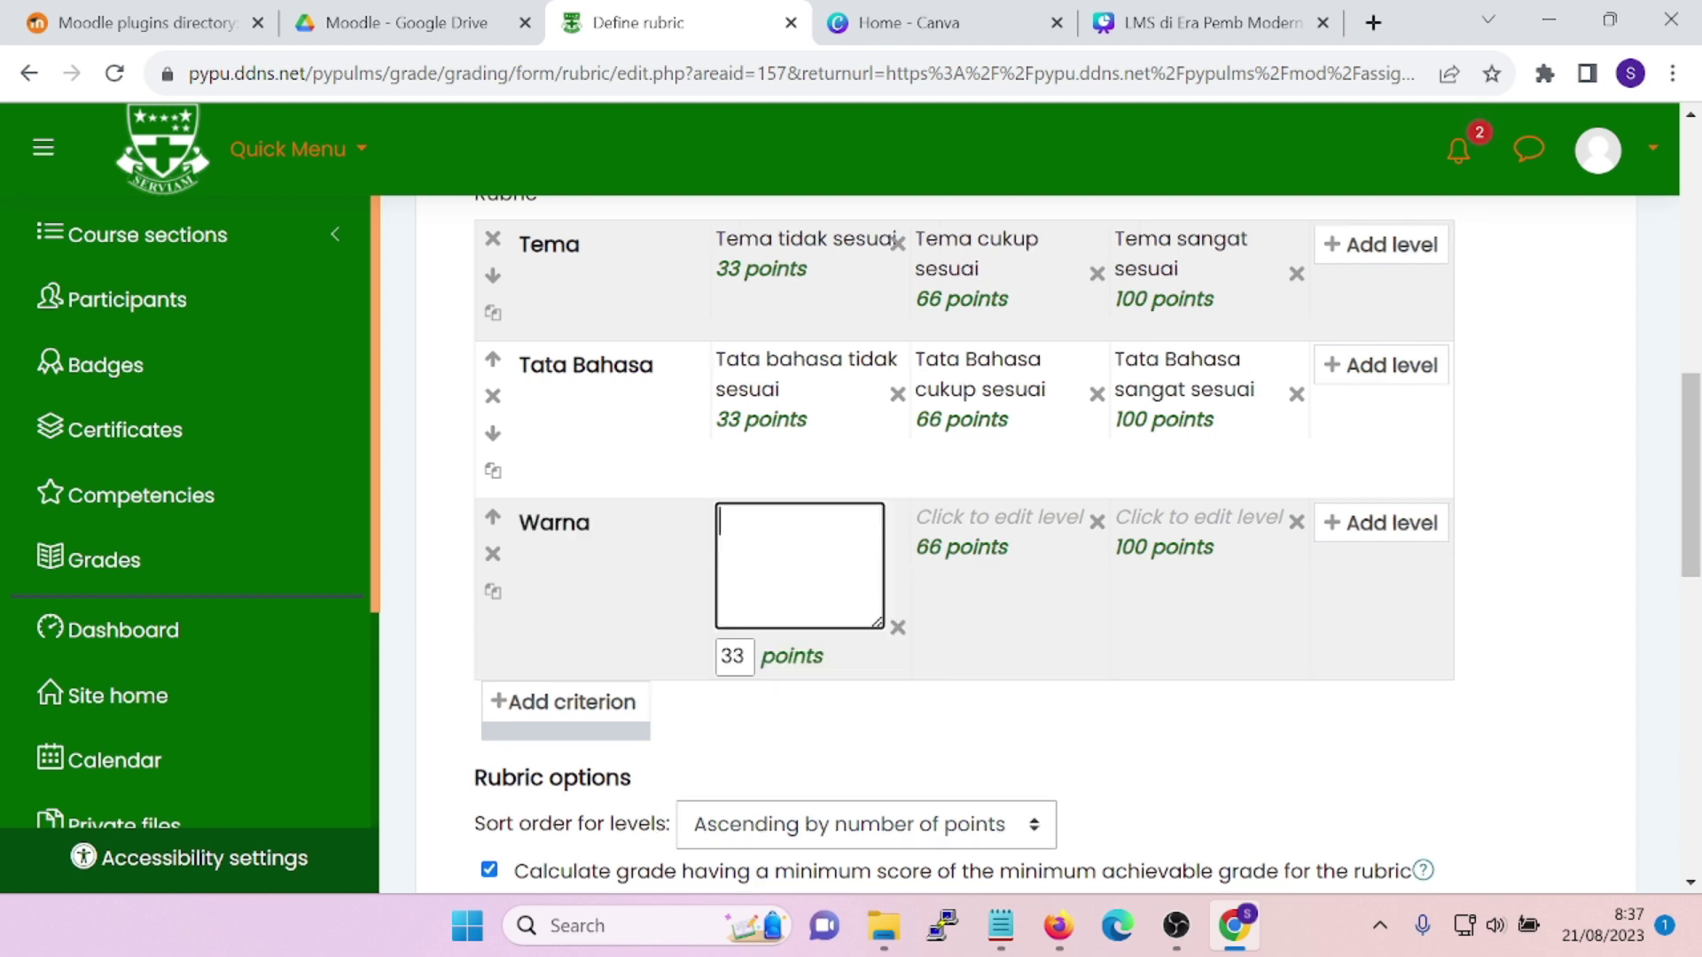
text( warna tid)
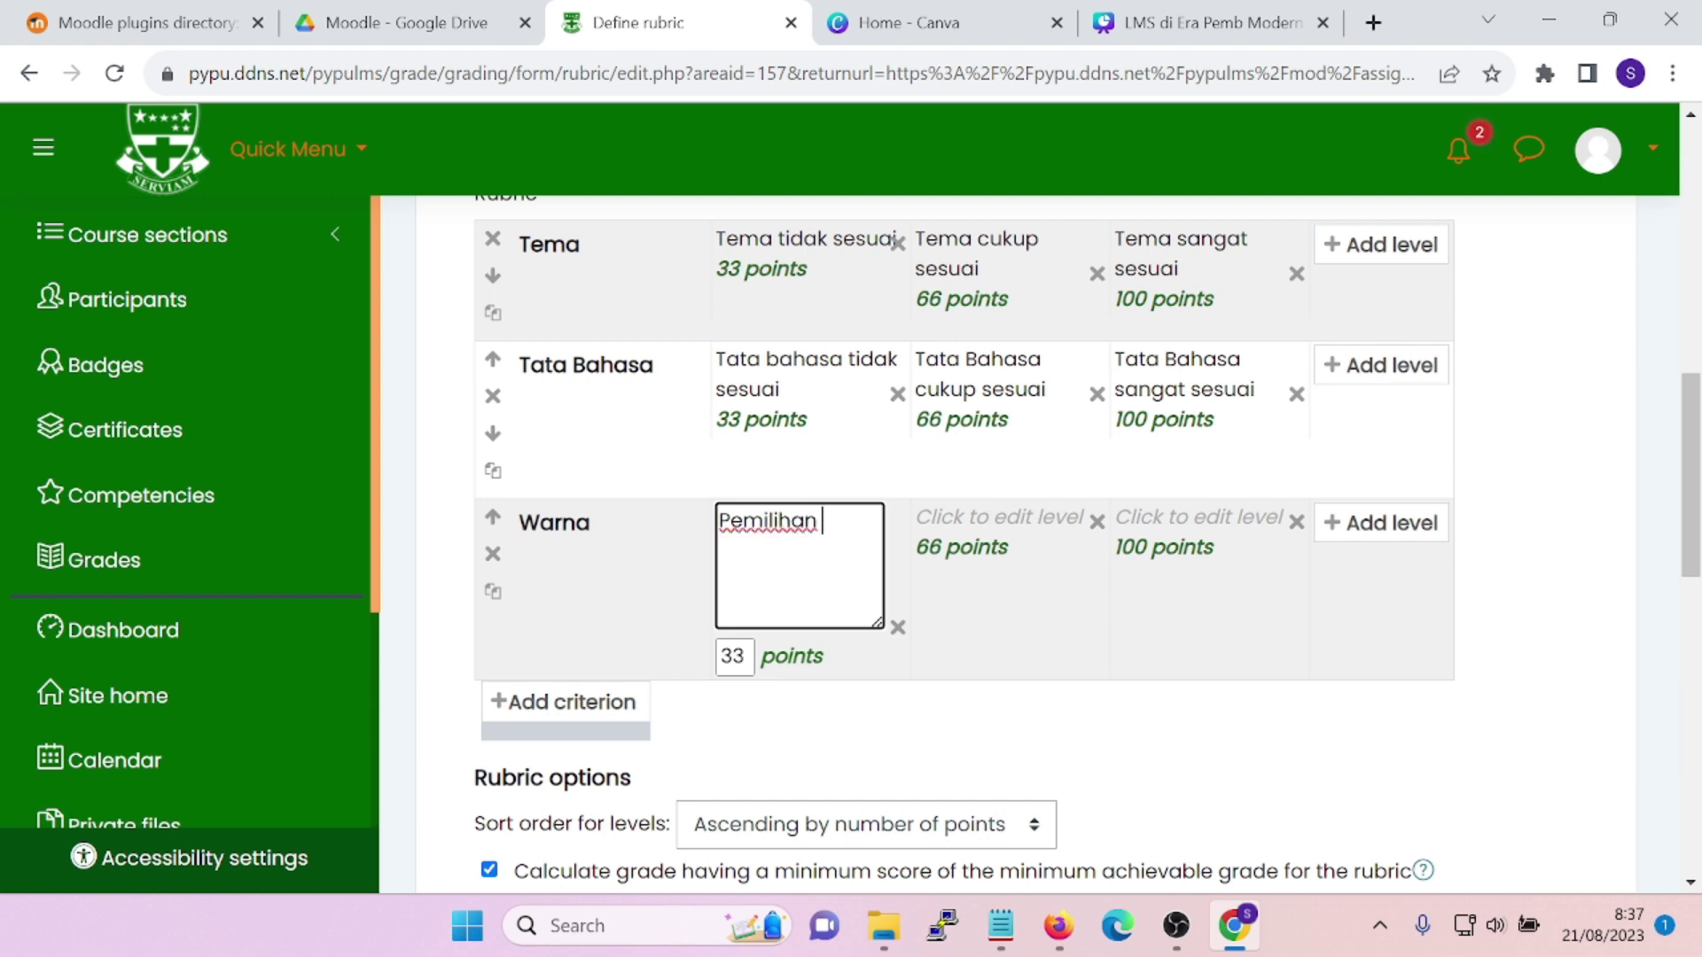
text(ak s)
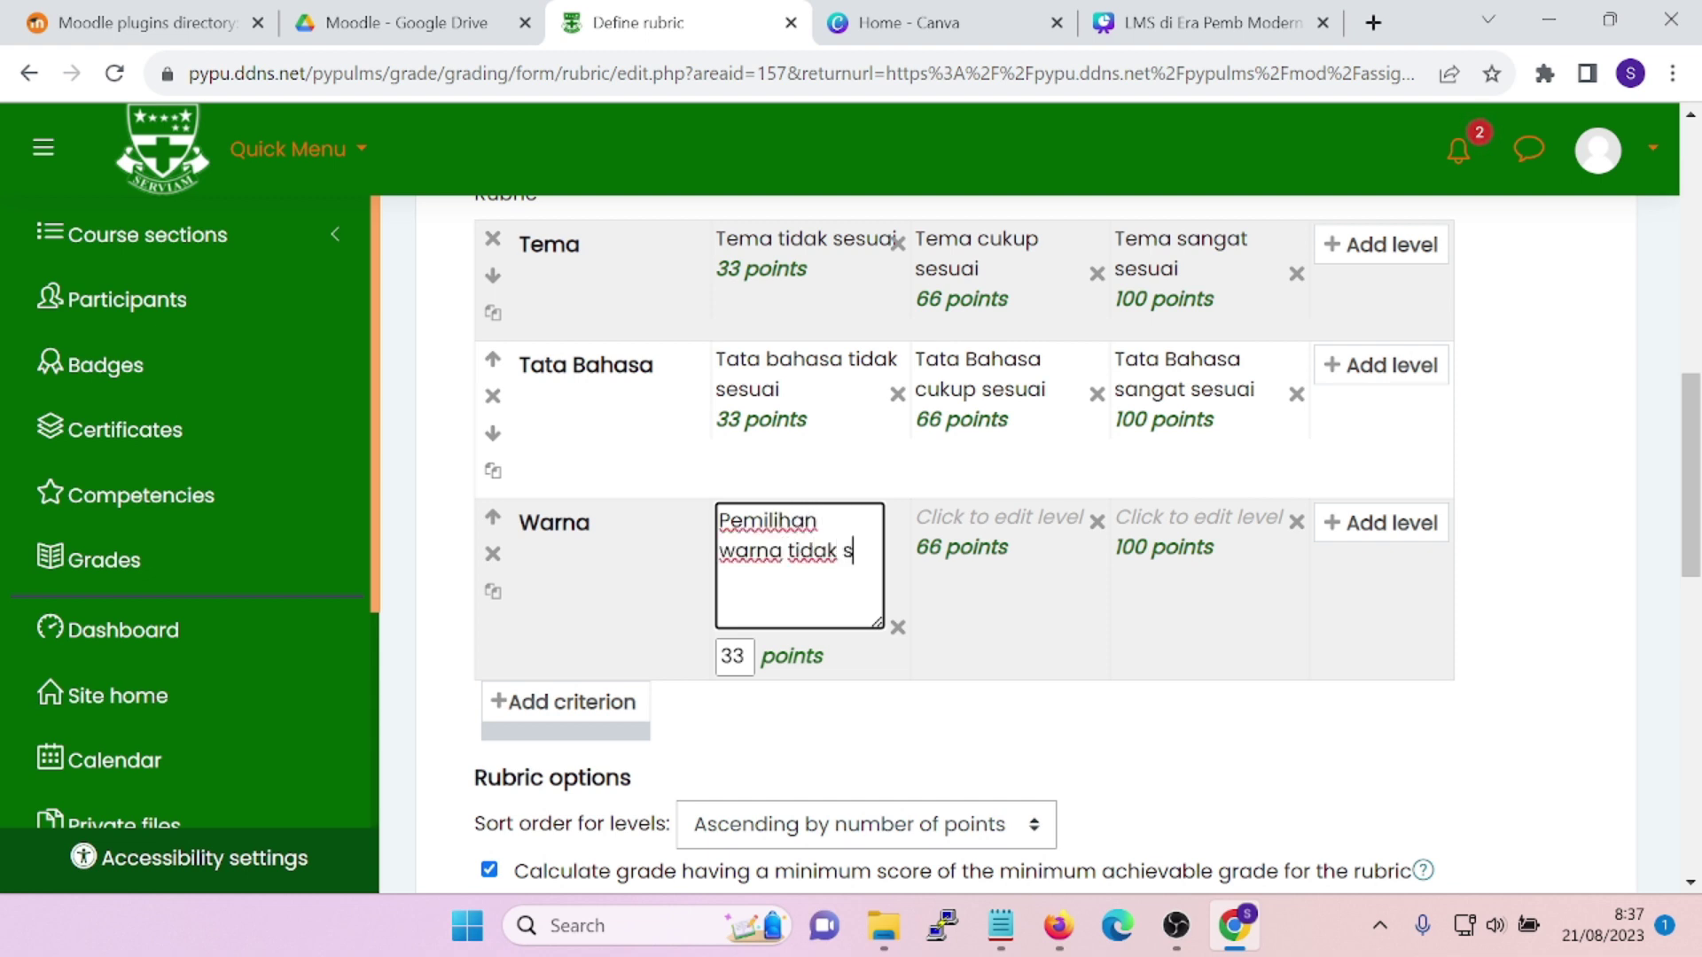
text(esuai)
Describe the second level of the Warna criterion as "Pemilihan warna cukup sesuai"
key(Tab)
text(Pem)
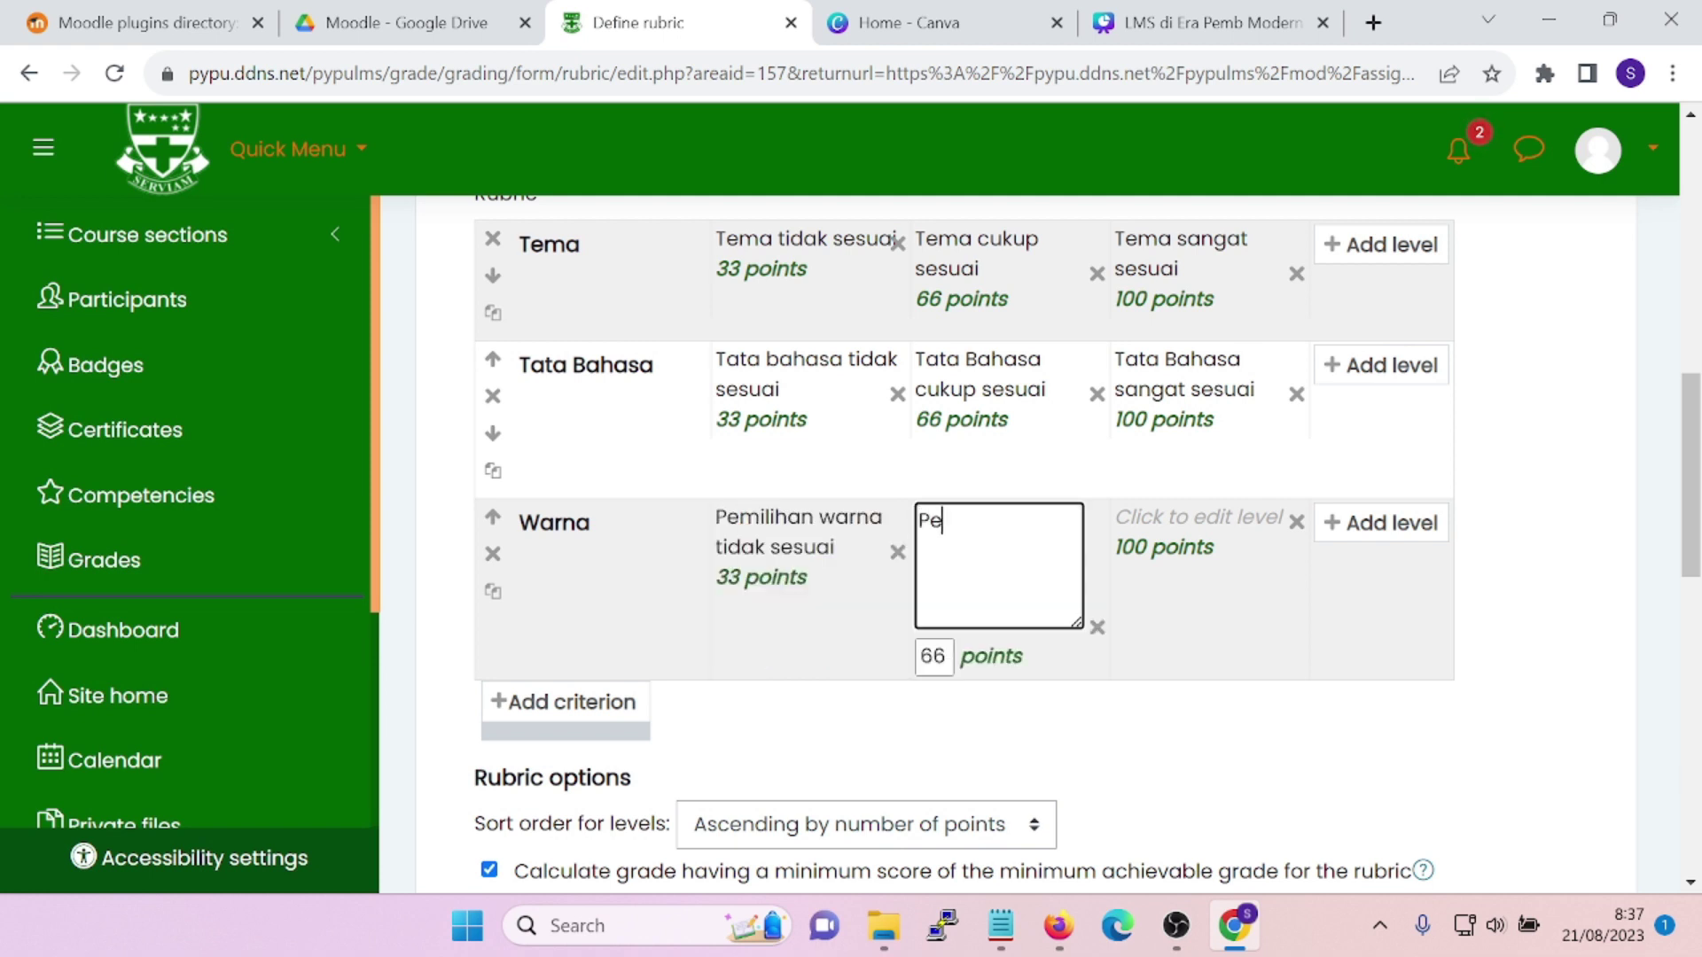
key(BackSpace)
text(milihan wa)
text(a)
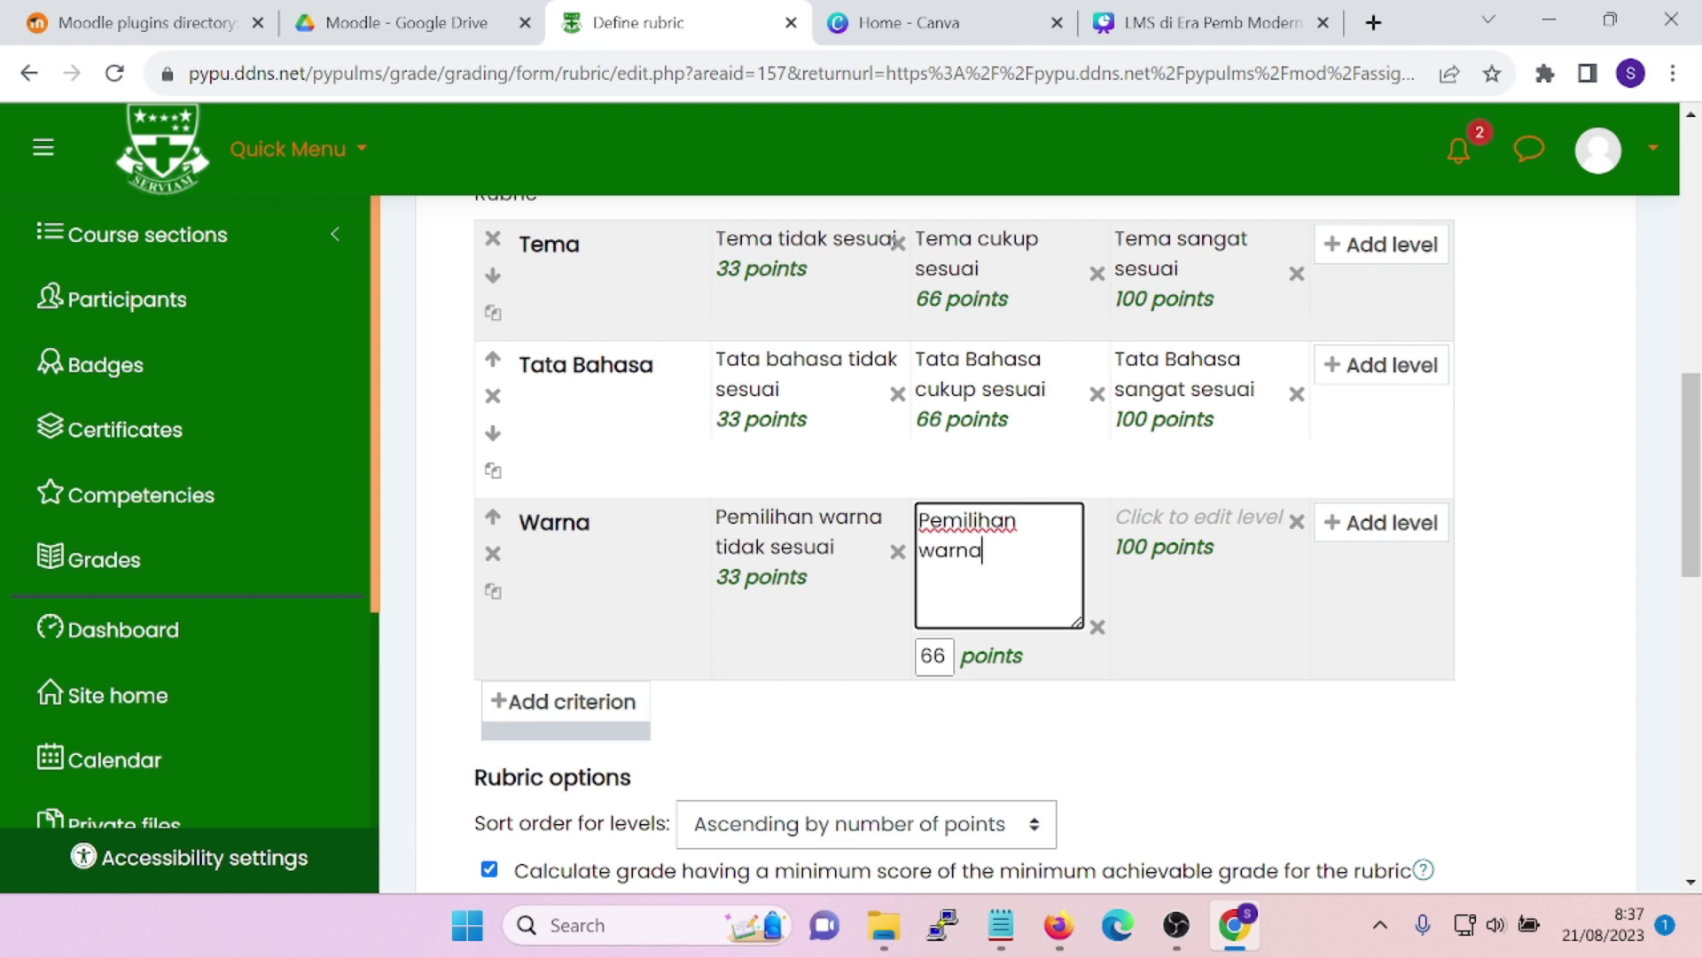
text( cukup sesuai)
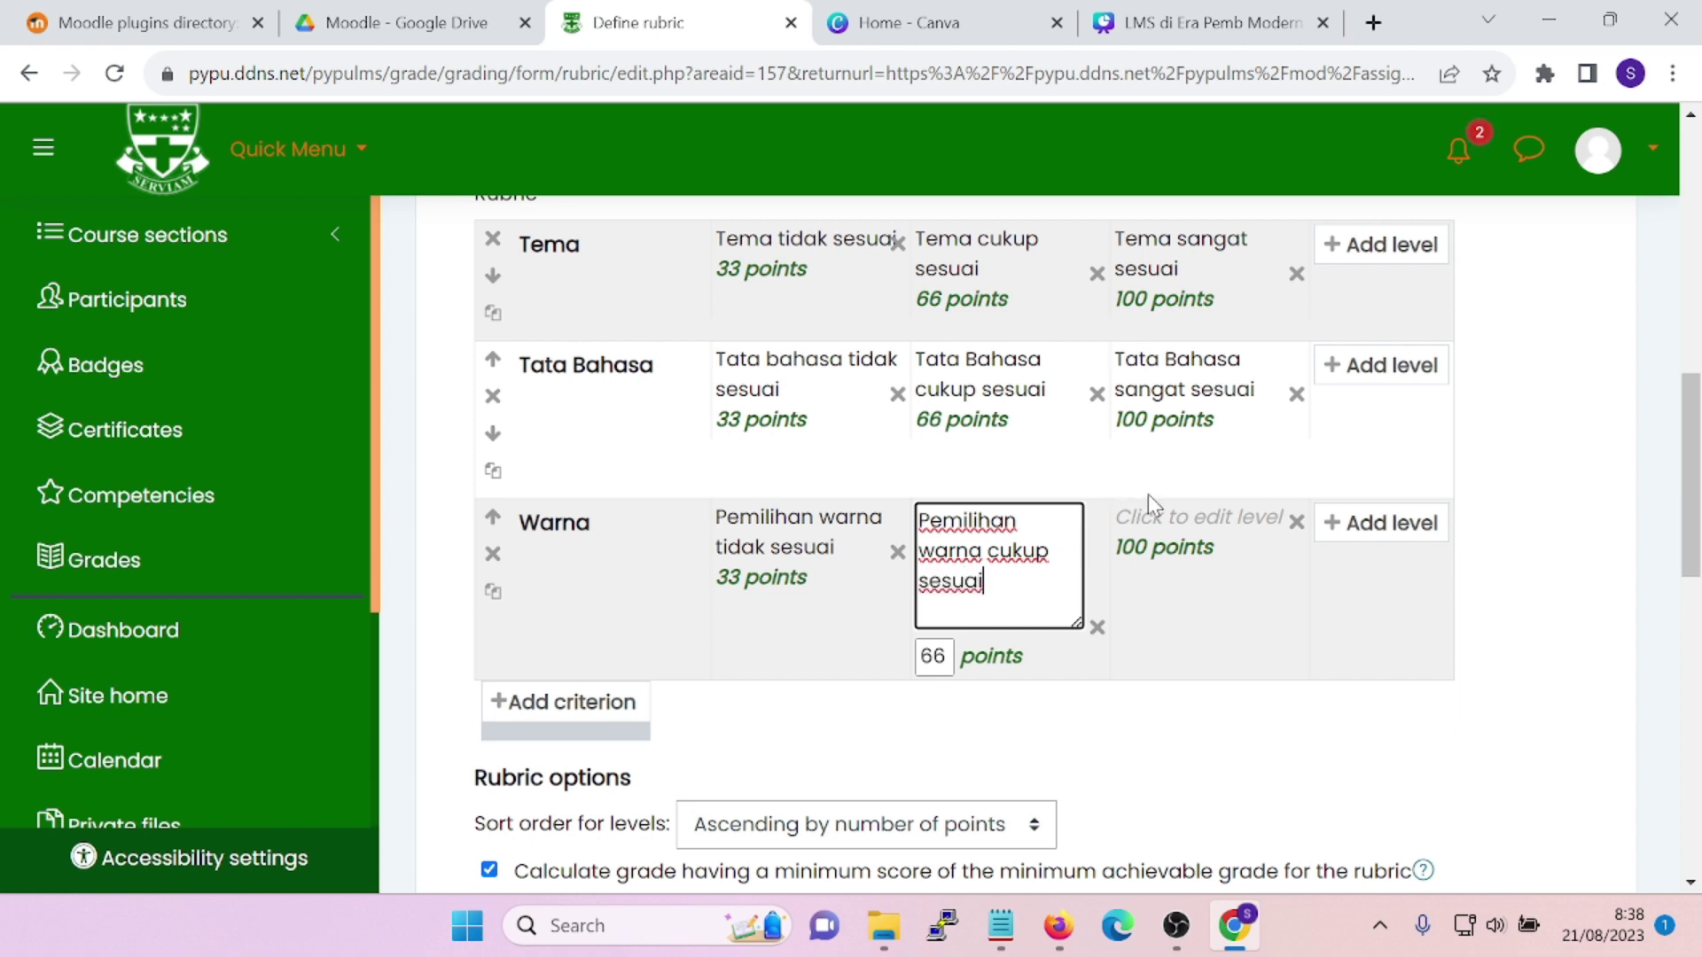
Describe the third level of the Warna criterion as "Pemilihan warna sangat sesuai"
click(1197, 531)
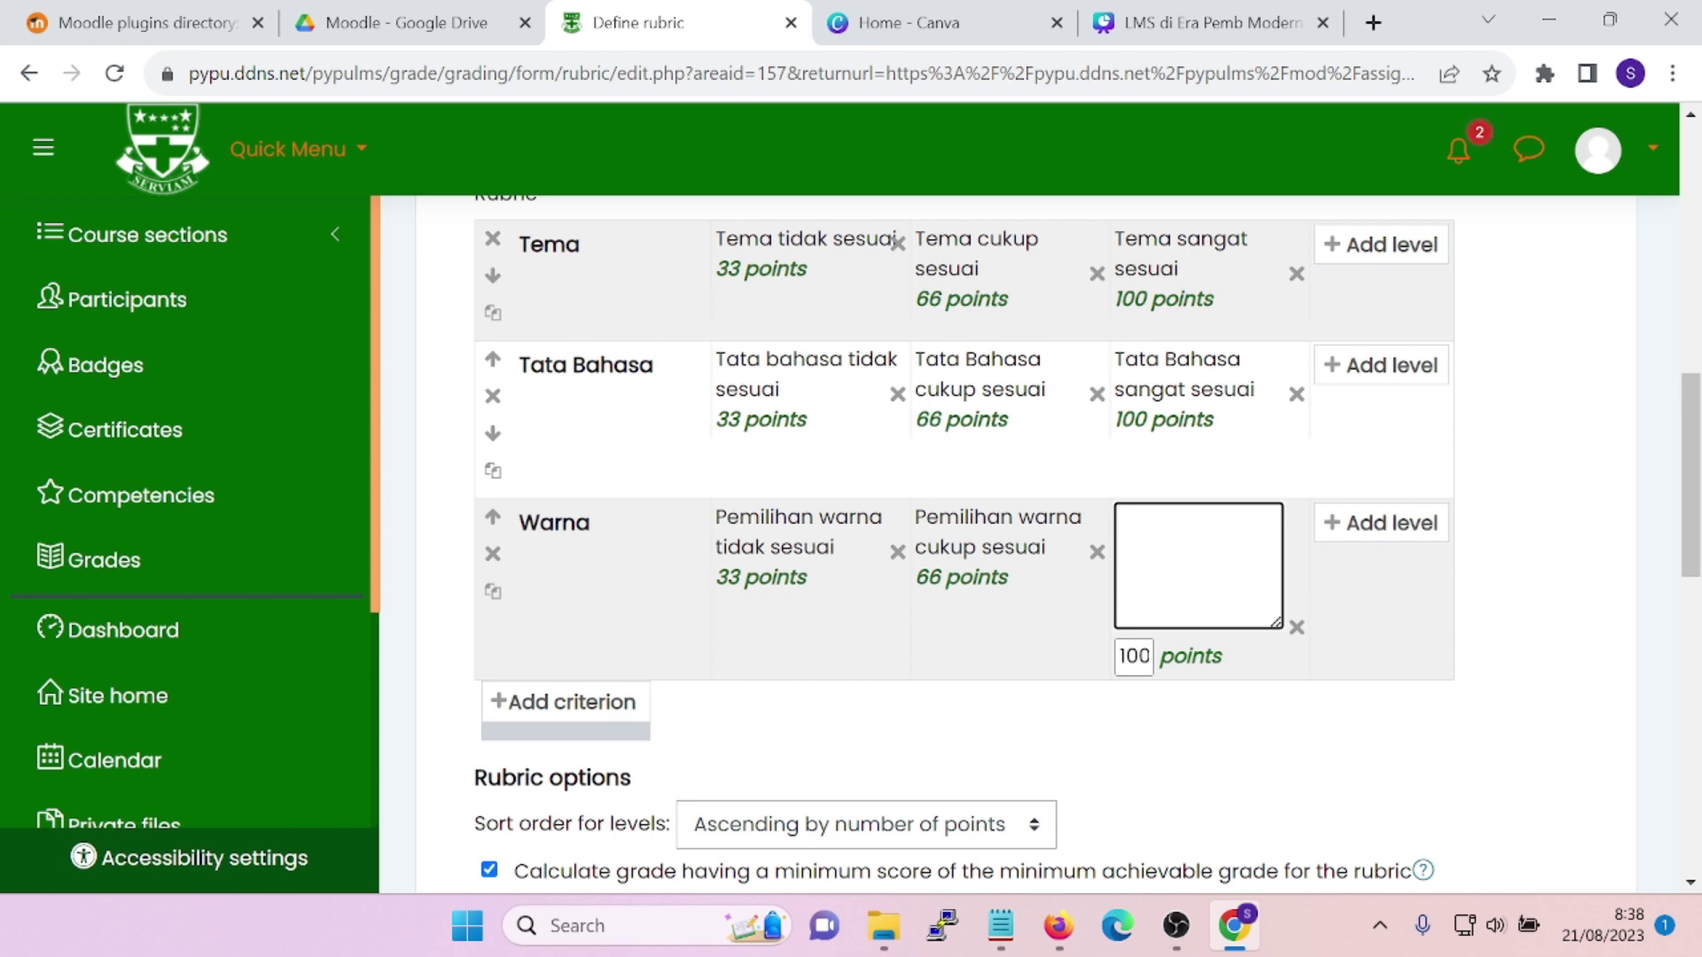
text(Pemilihan watna)
key(BackSpace)
key(BackSpace)
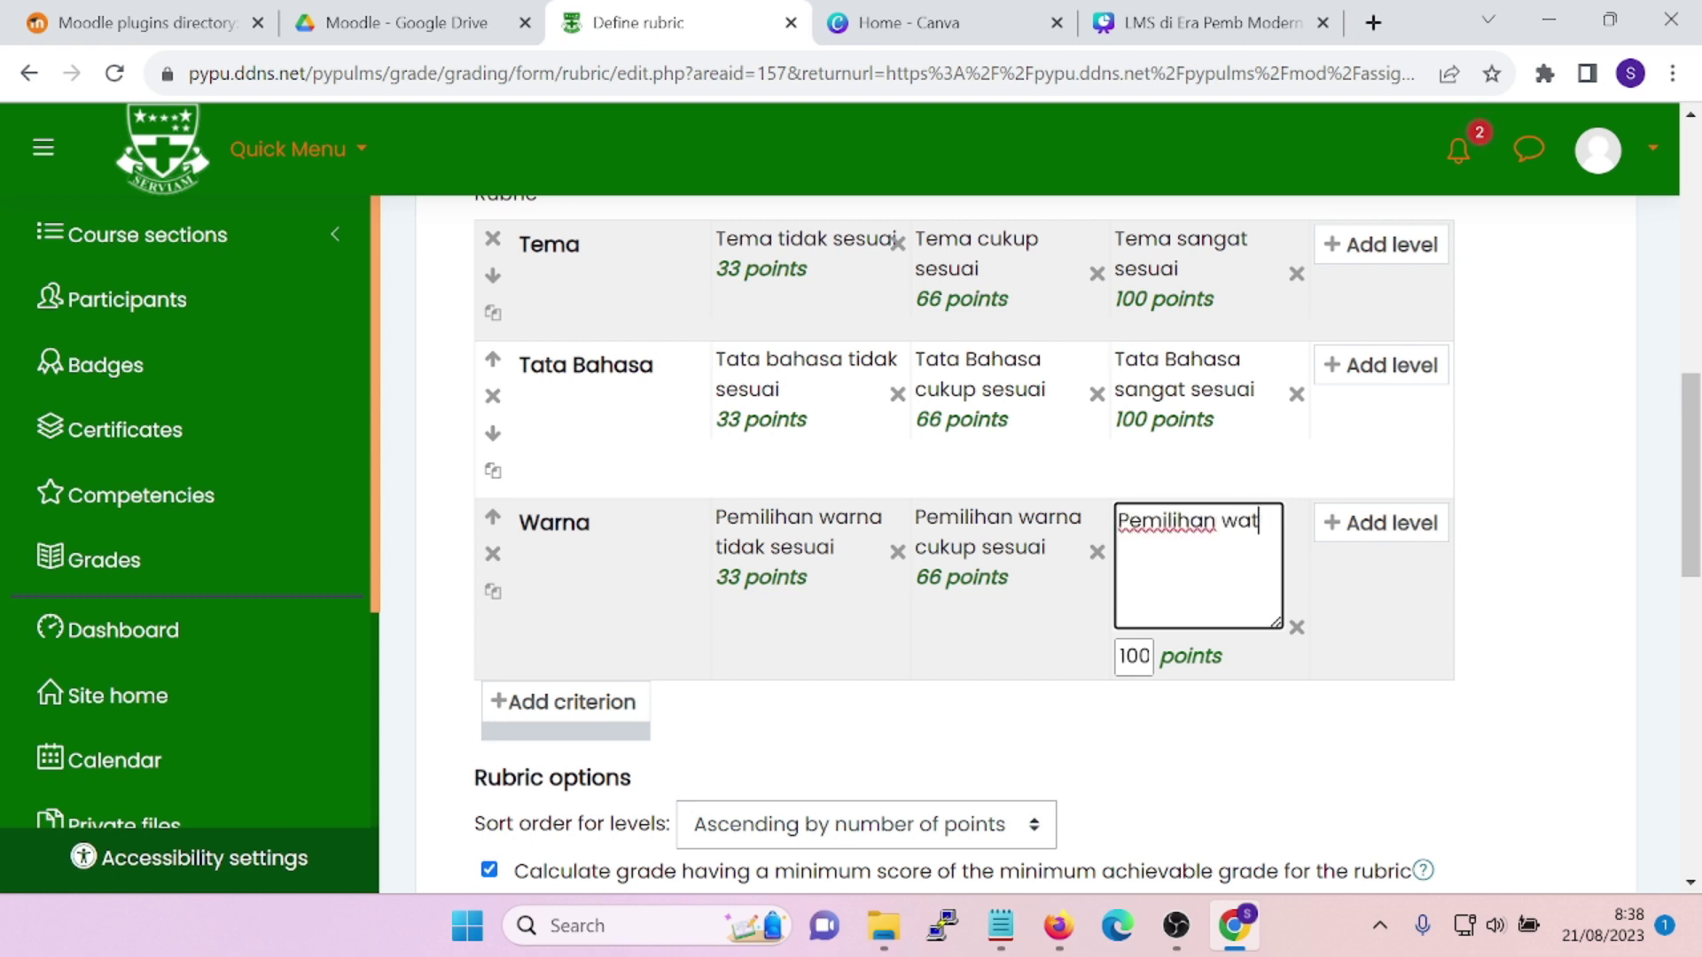
text(rna sangat seasuai)
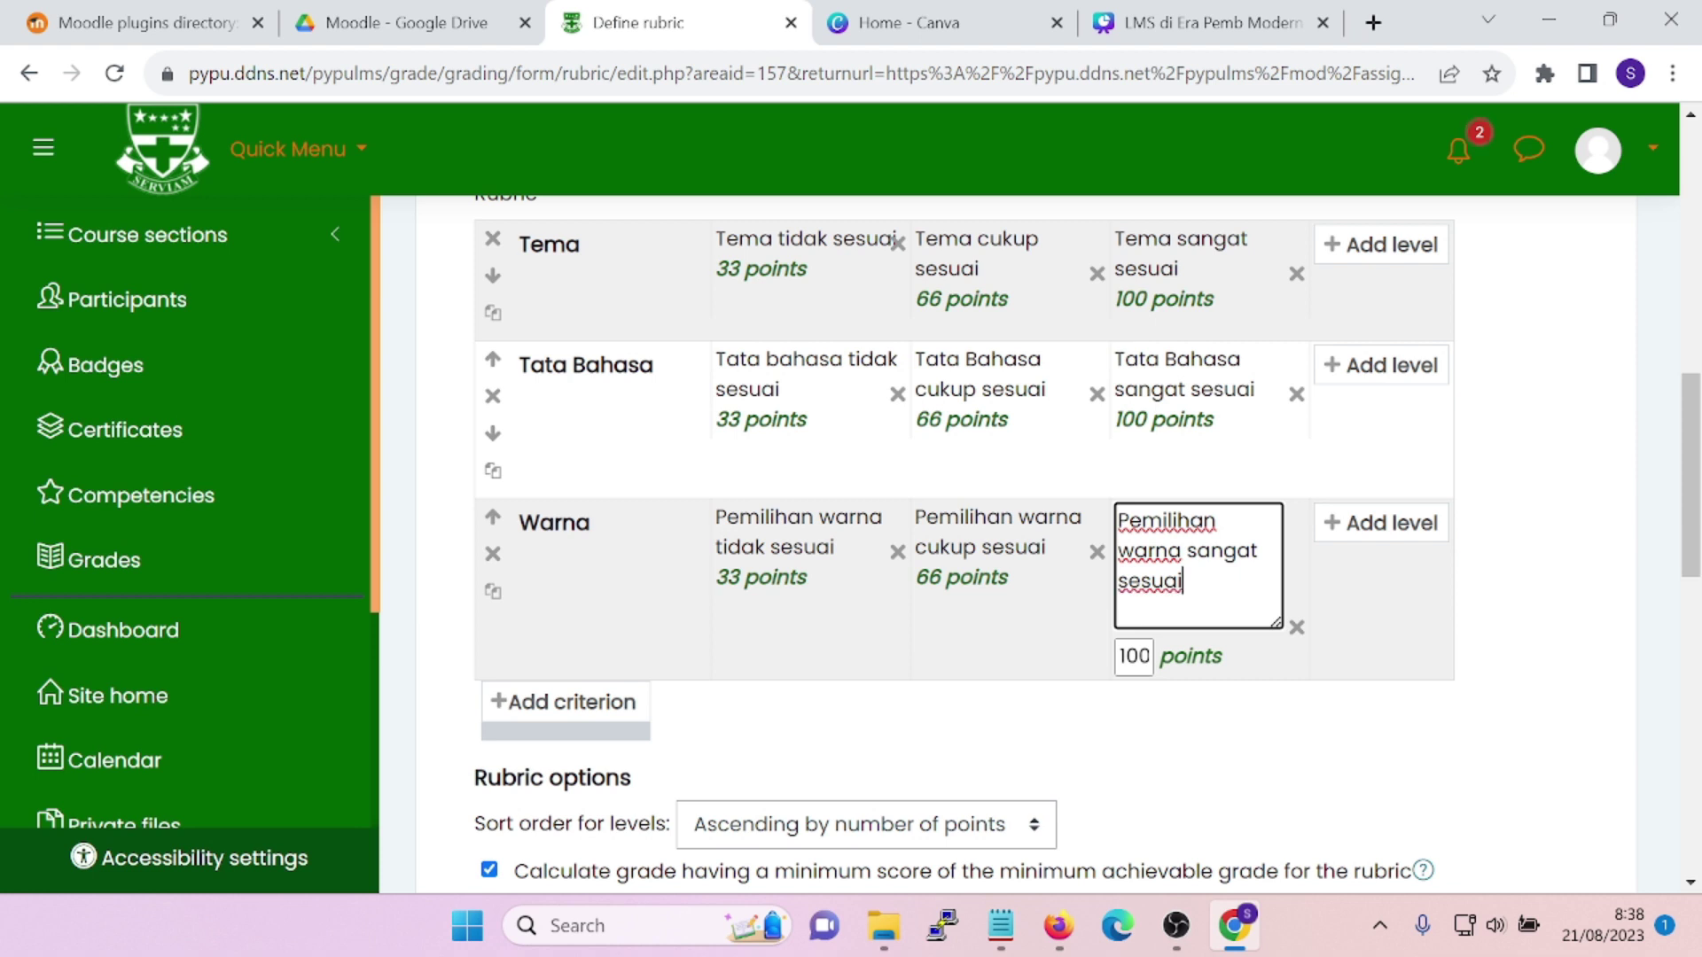
click(1334, 753)
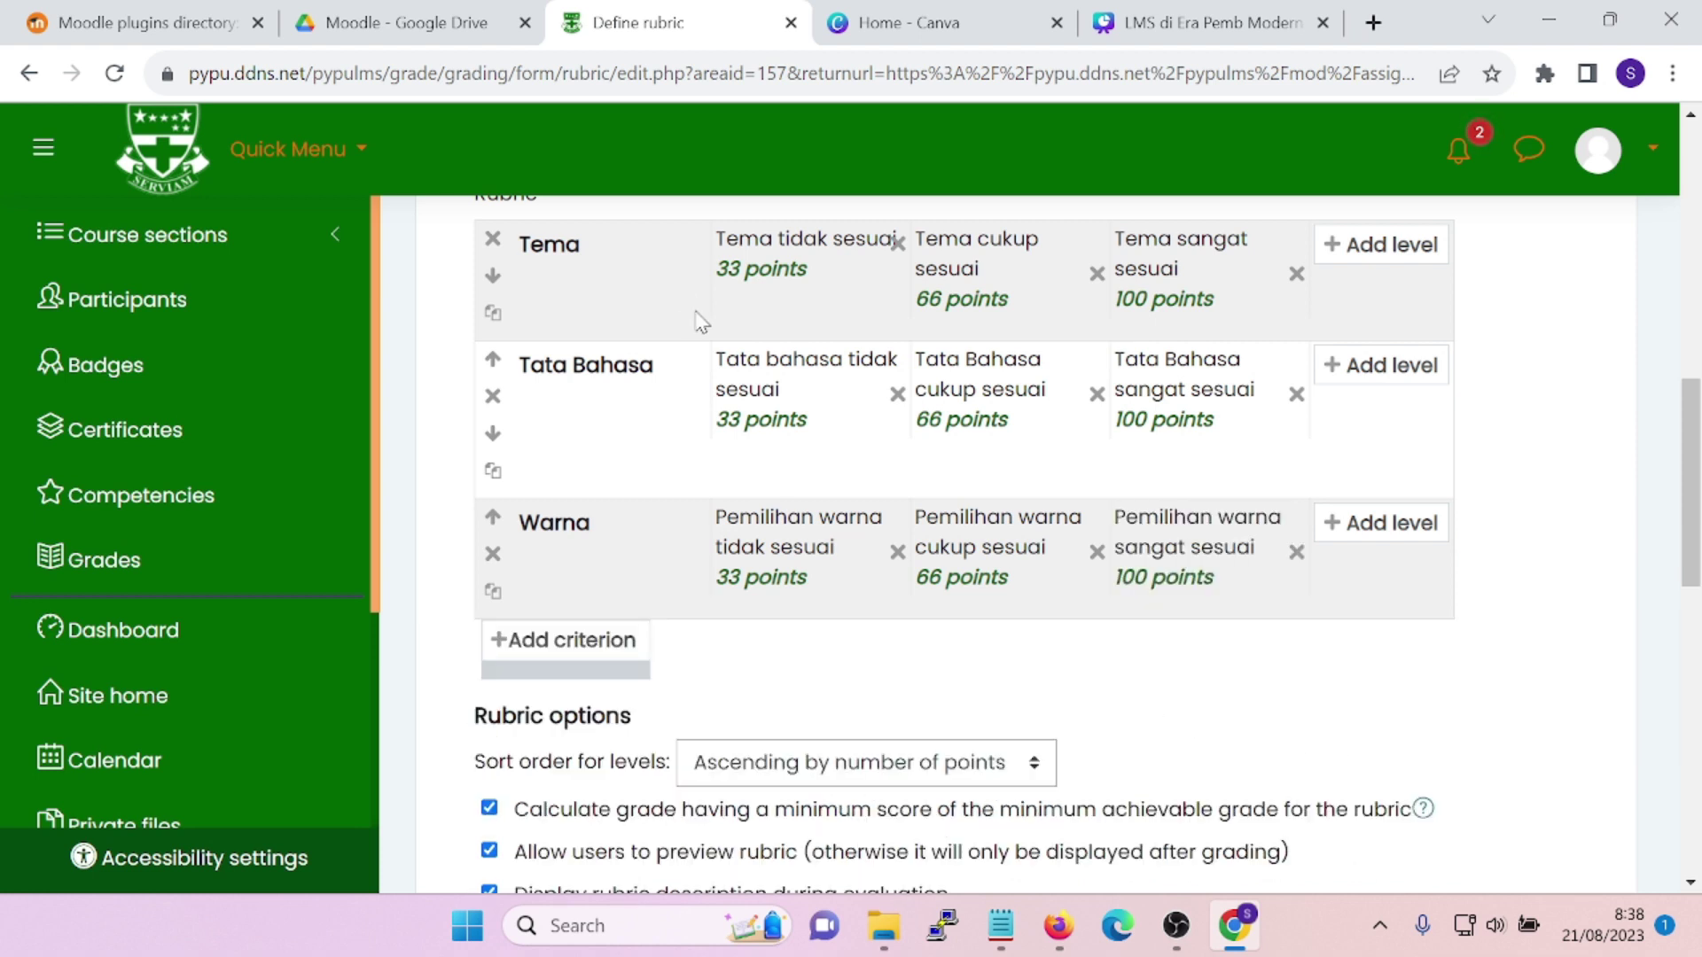
Review the three rubric criteria, then save the rubric and make it ready for use
scroll(679, 285, up, 2)
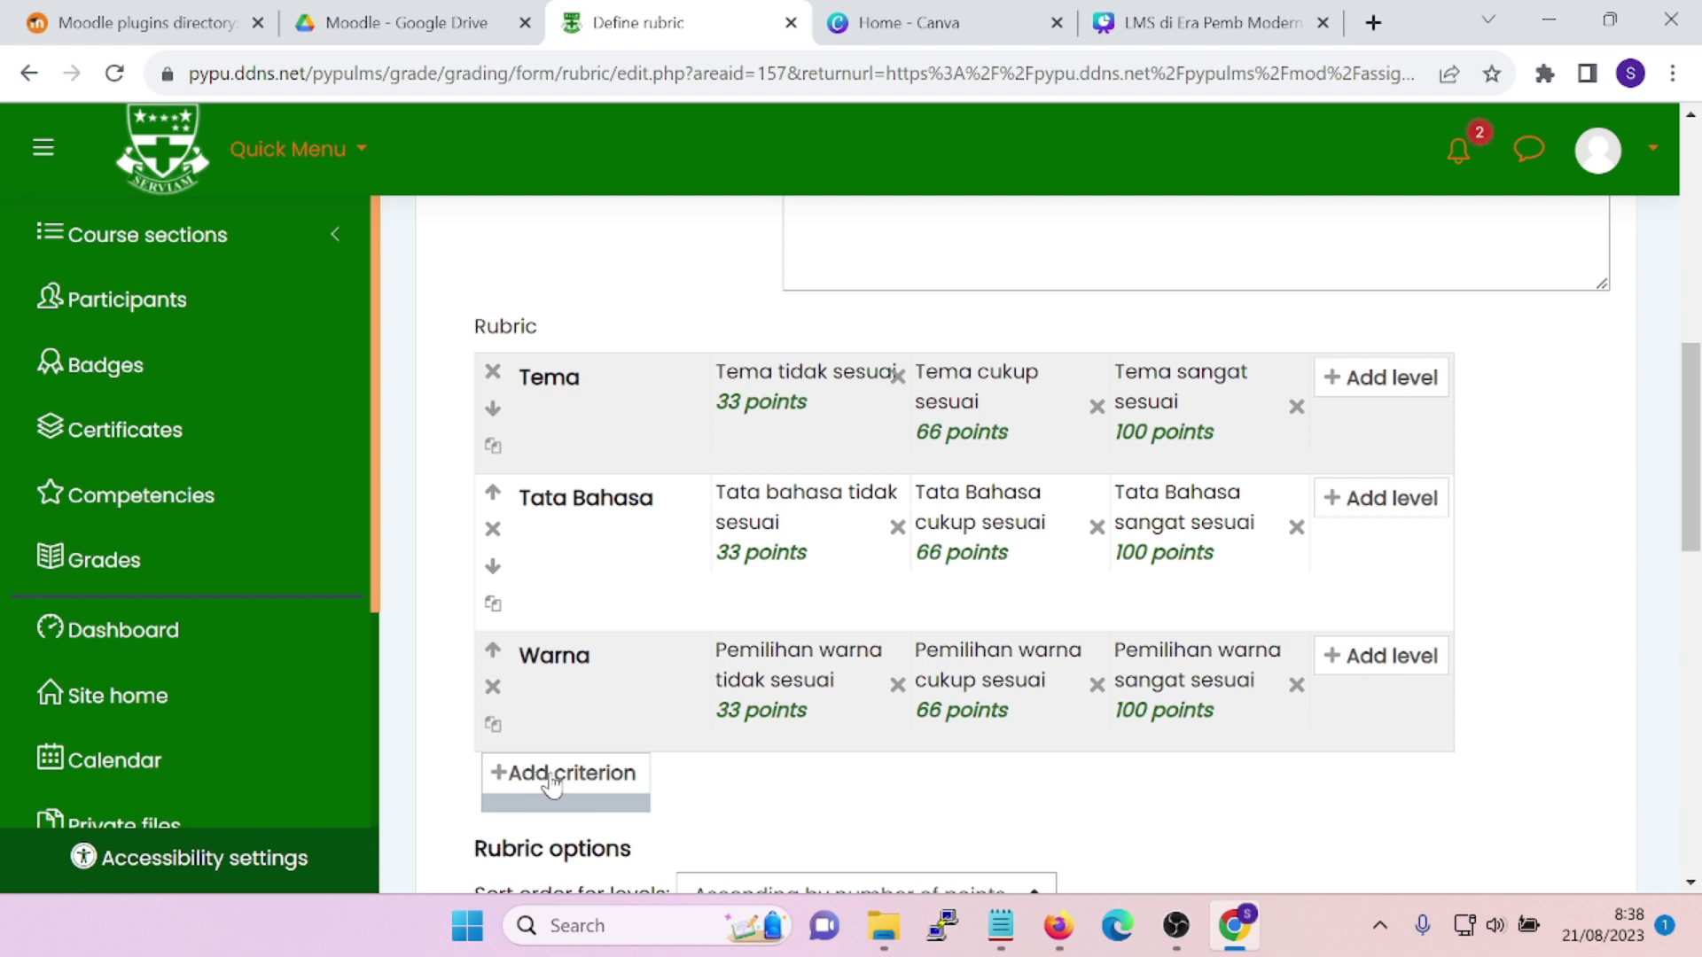
scroll(649, 782, down, 1)
scroll(649, 781, down, 5)
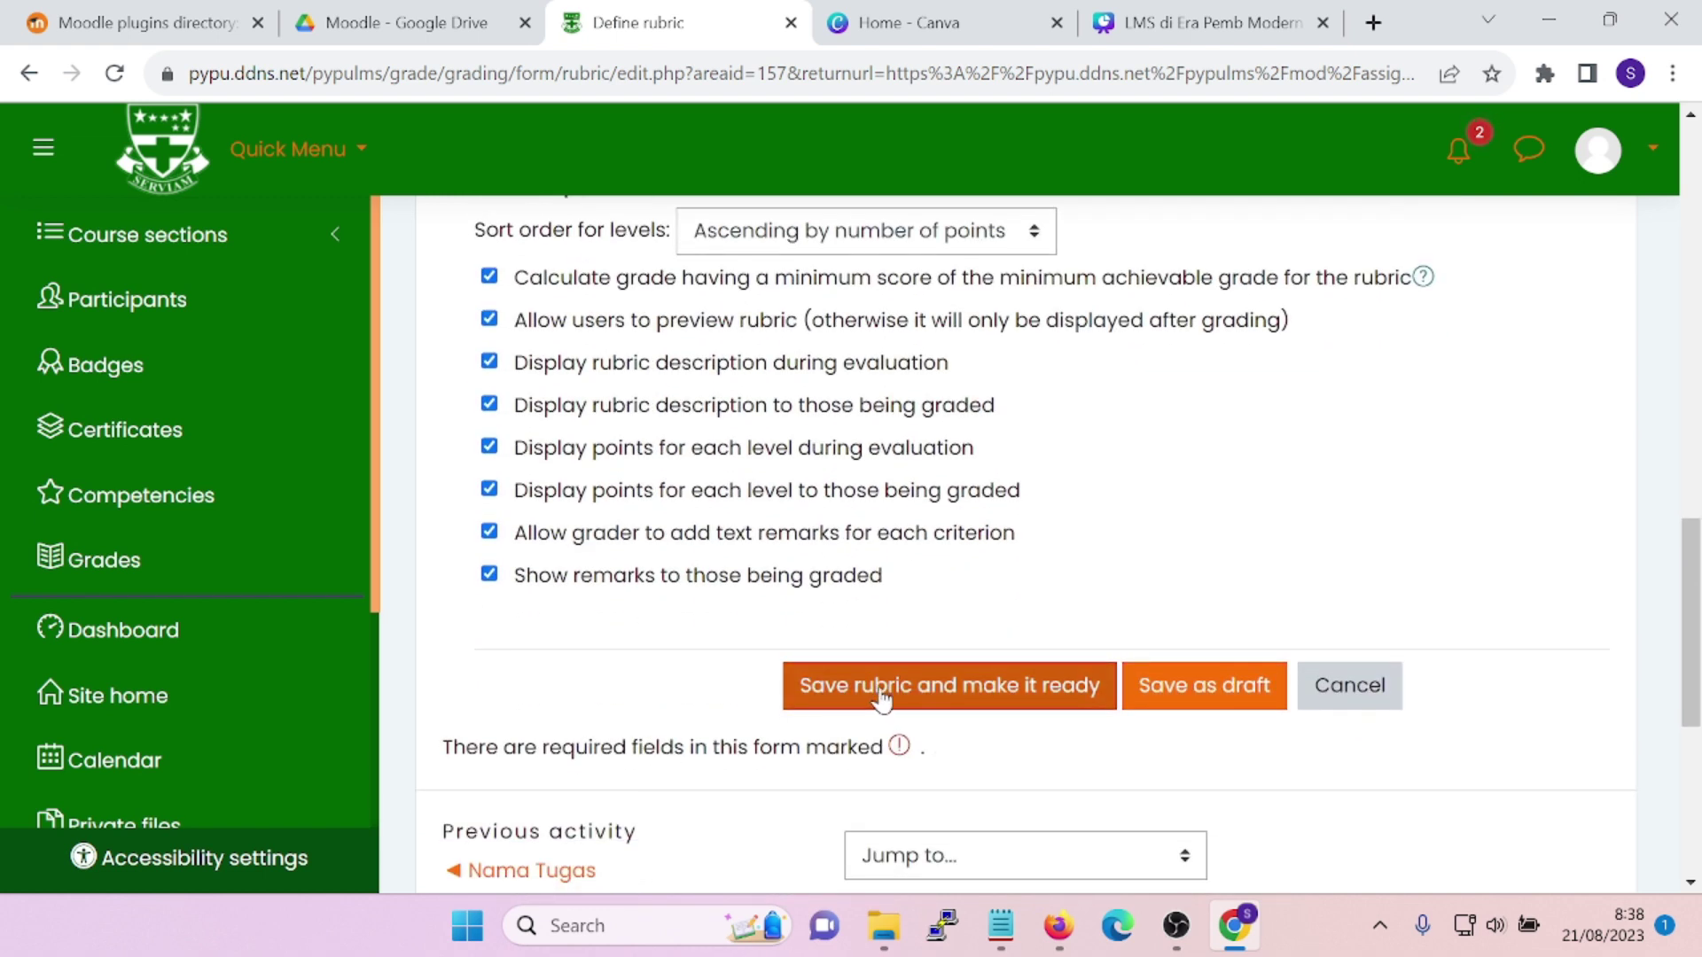
click(962, 708)
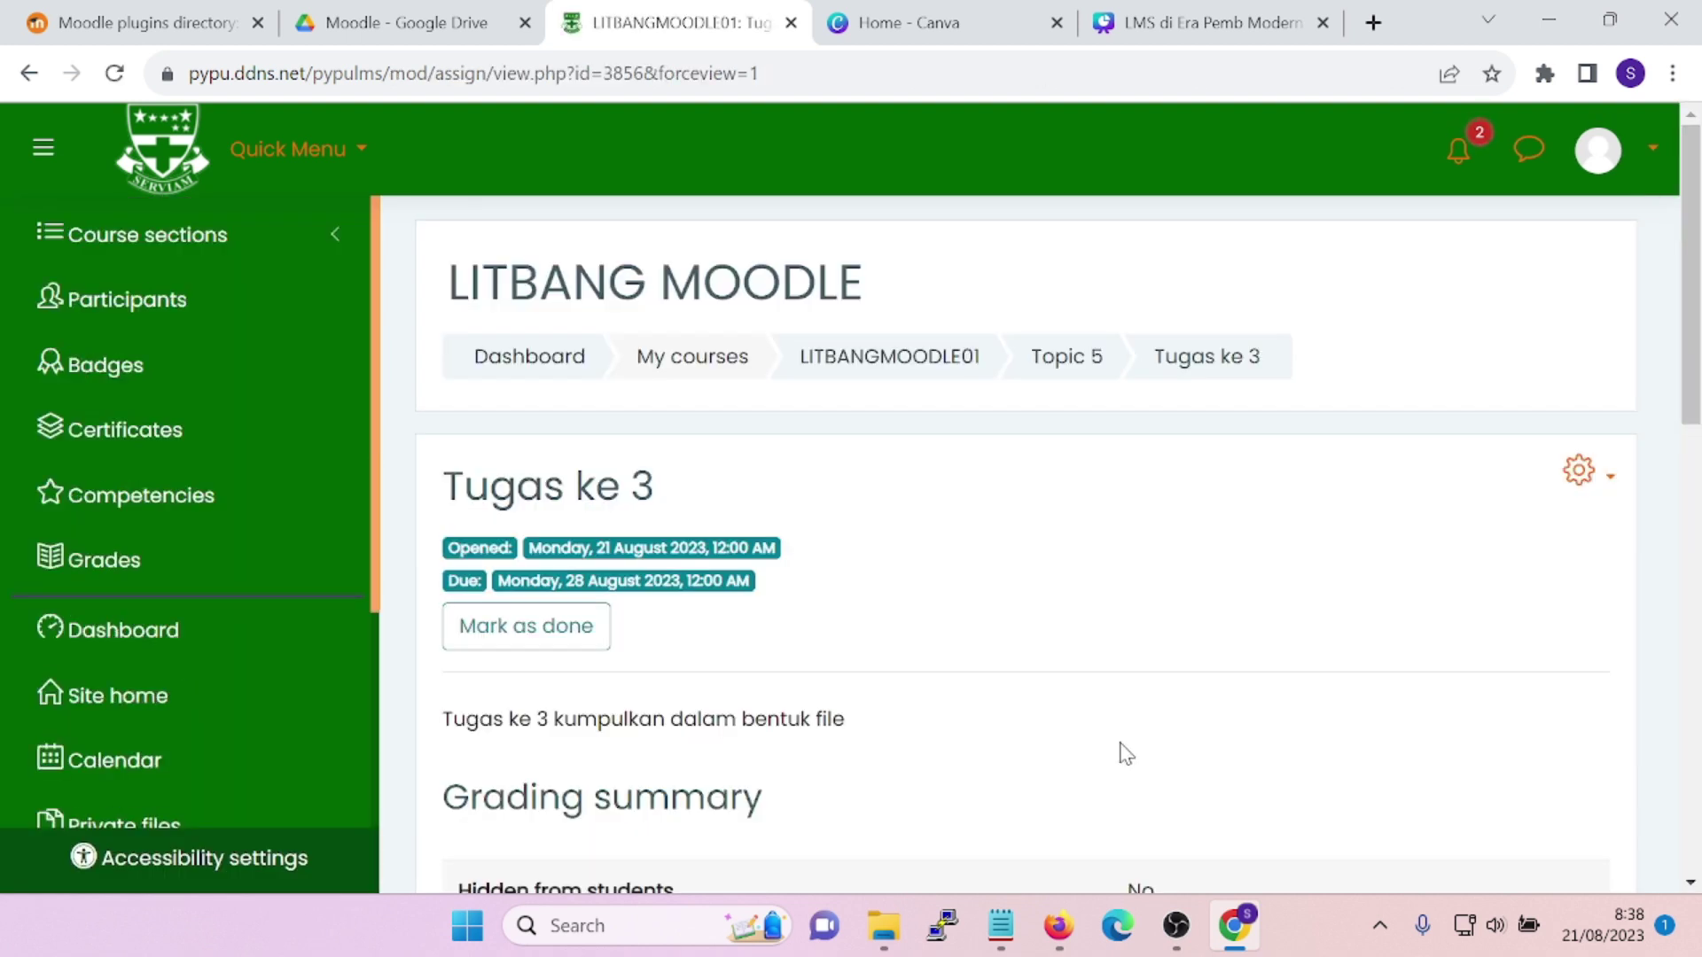
Check the grading summary of the assignment "Tugas ke 3" and start grading its submissions
scroll(1121, 745, down, 3)
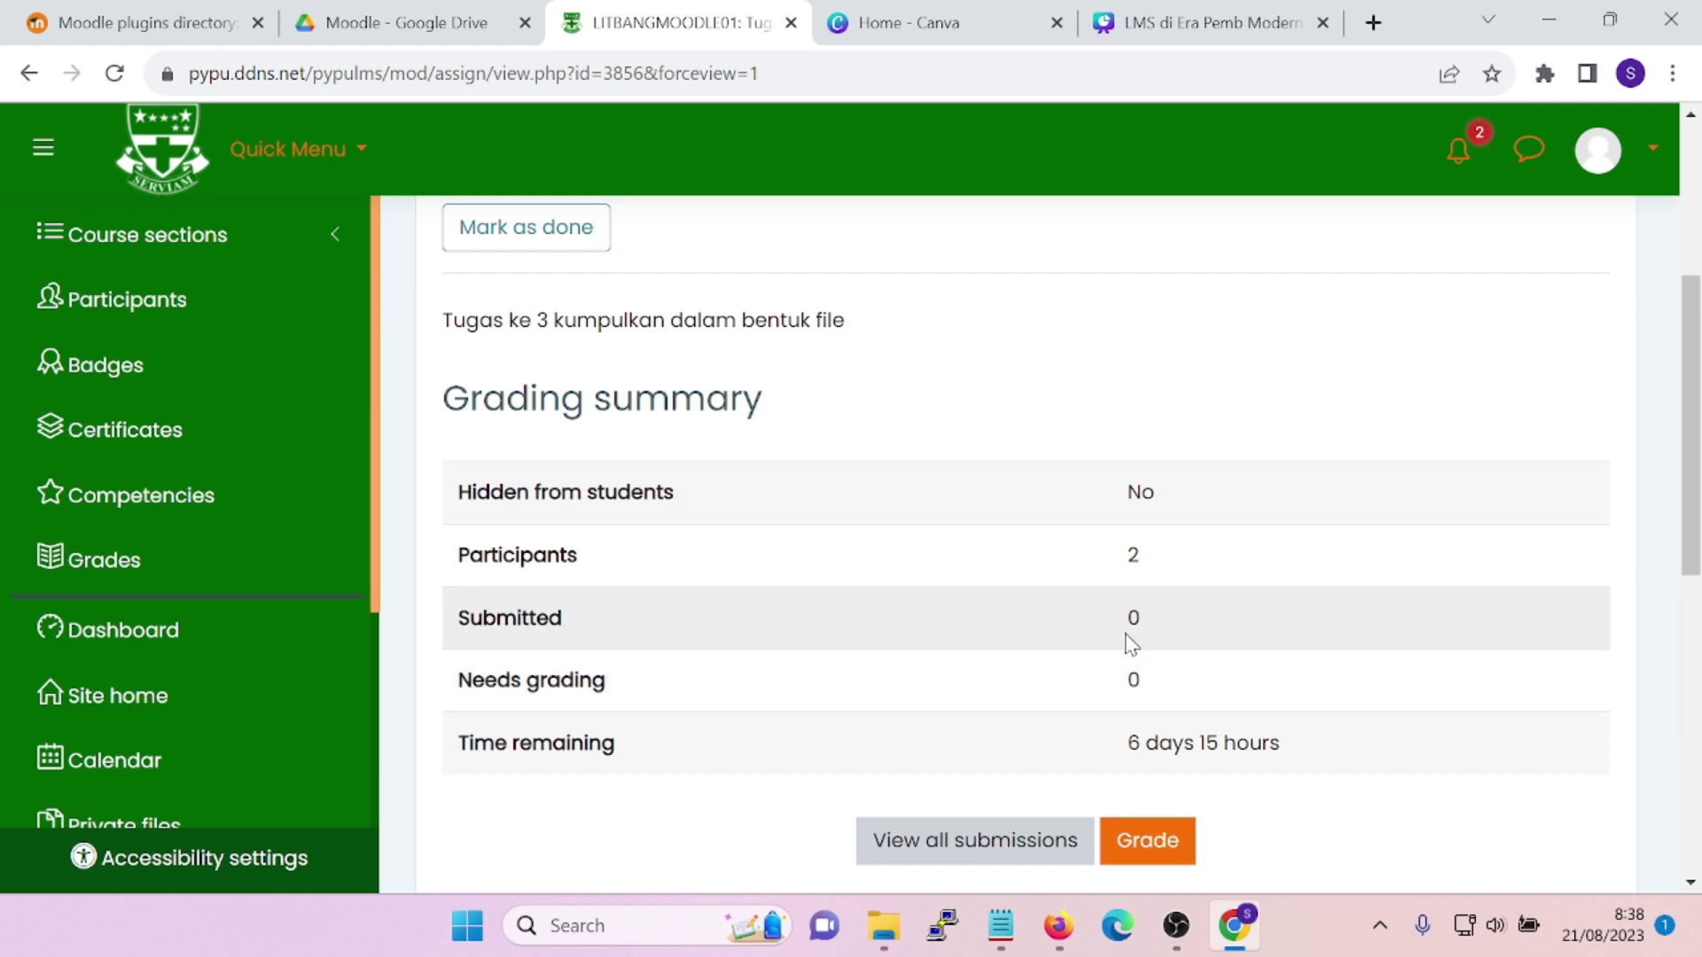
scroll(1130, 644, up, 1)
scroll(1128, 644, down, 2)
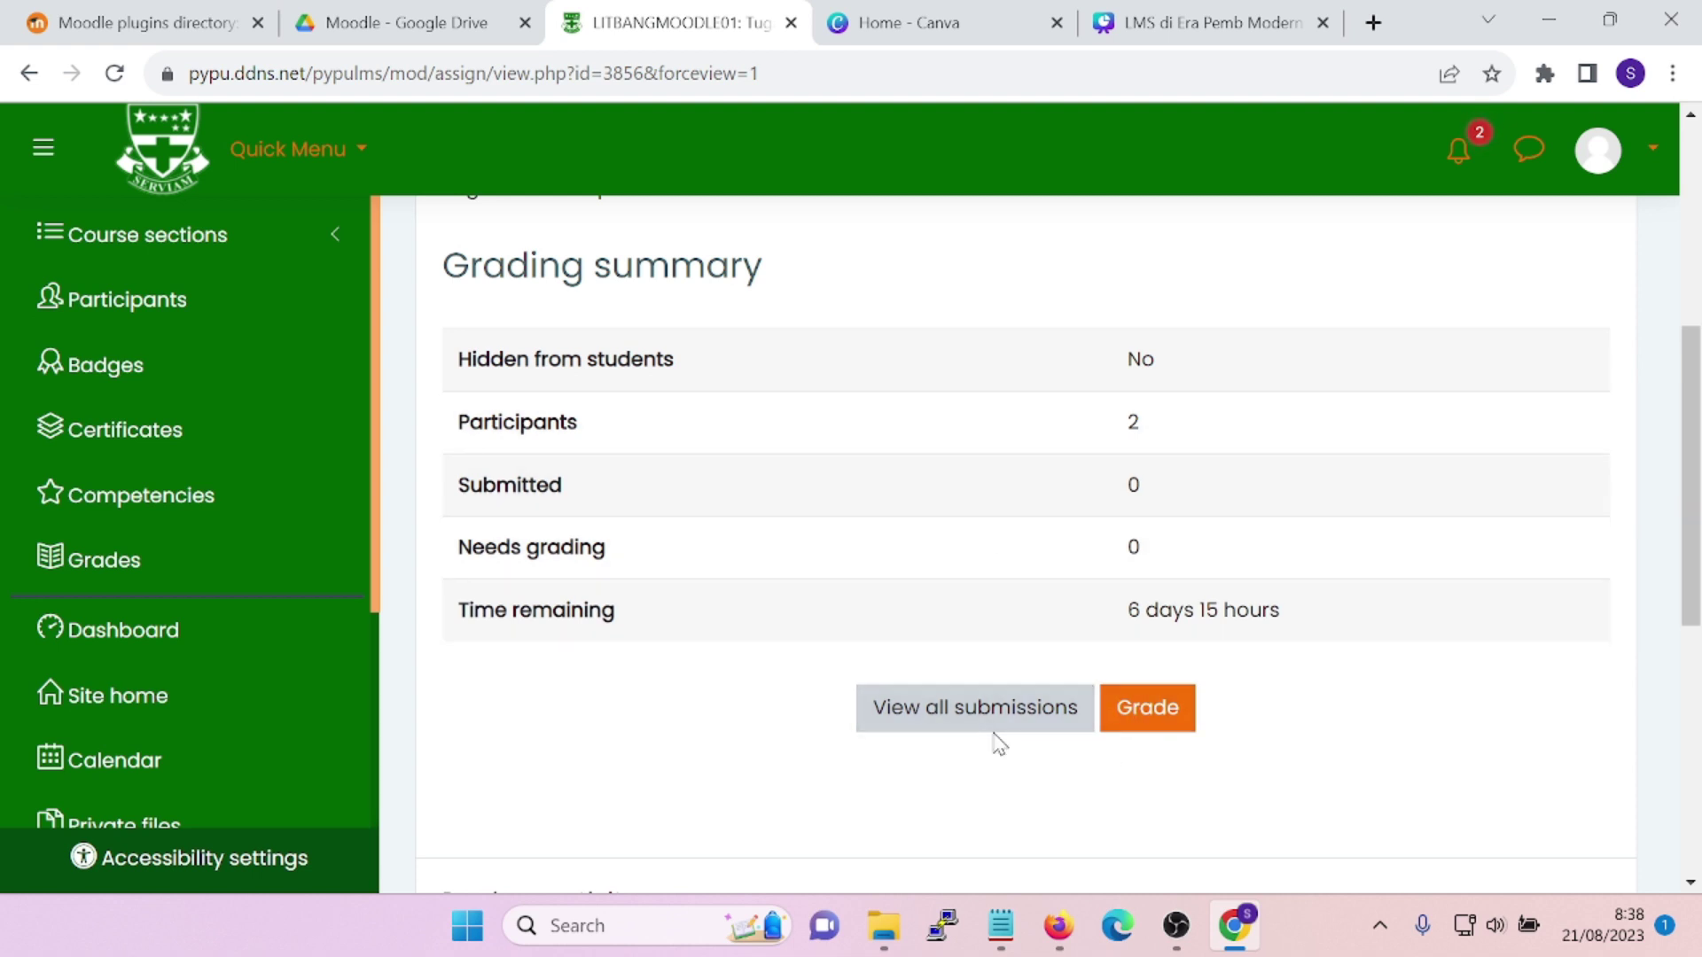
click(1153, 723)
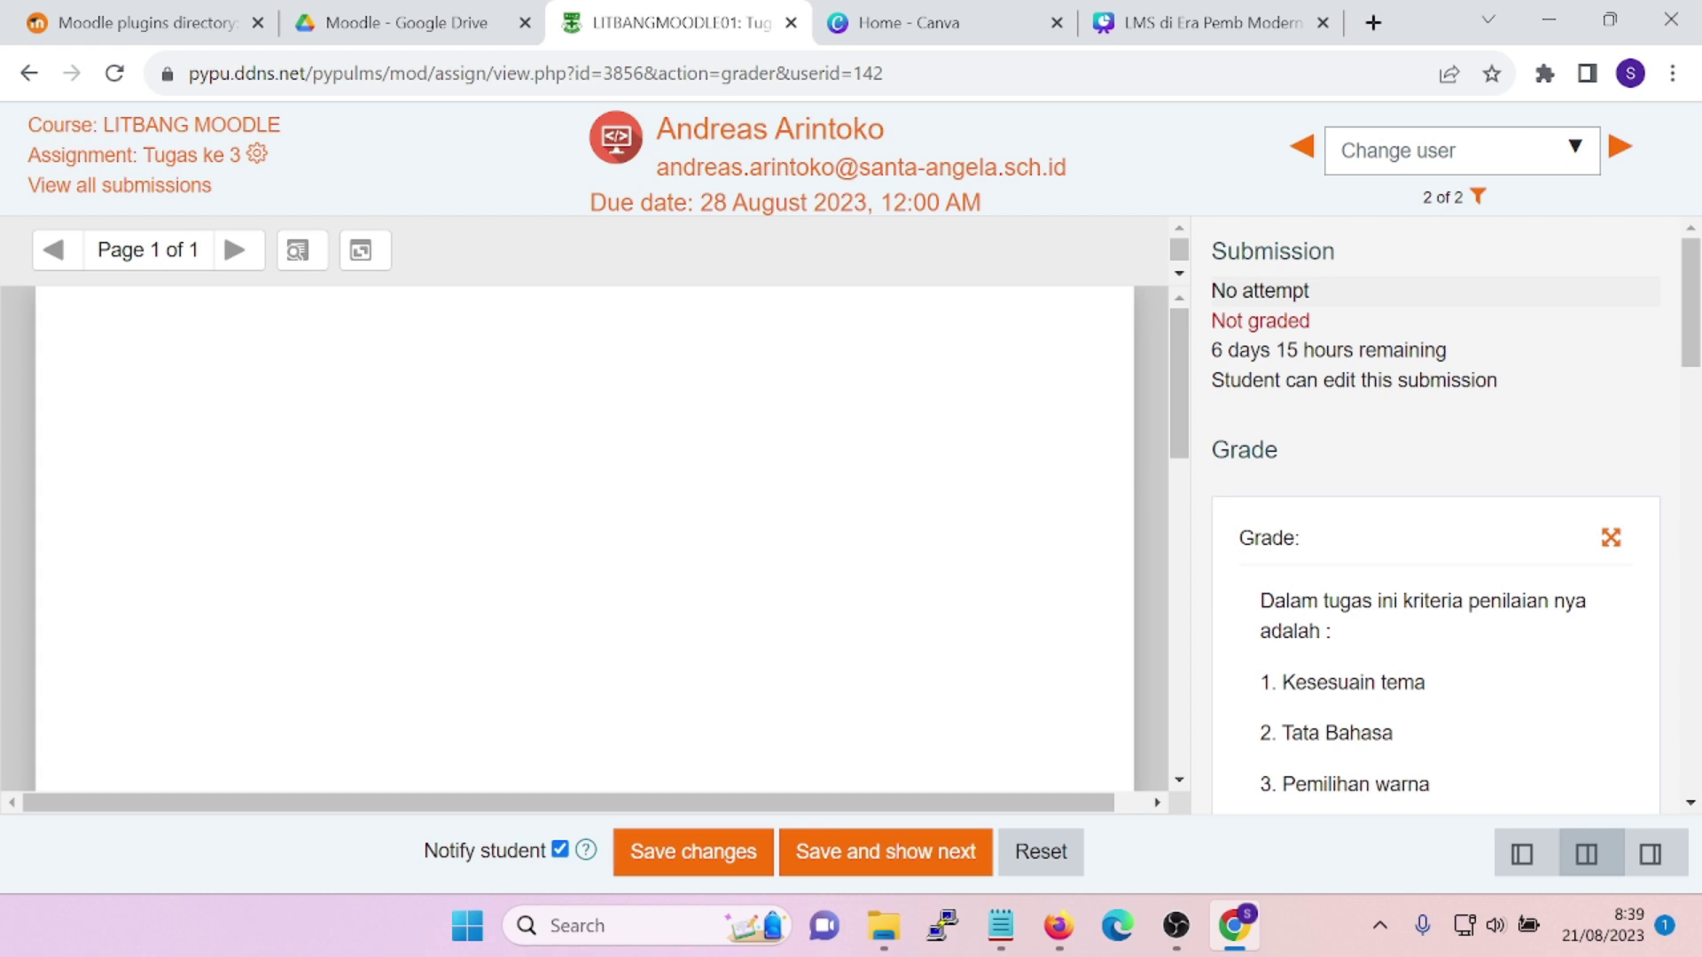
Grade the student as "Tema tidak sesuai", "Tata Bahasa cukup sesuai" and "Pemilihan warna sangat sesuai" in the rubric, and save the changes
scroll(1365, 568, down, 6)
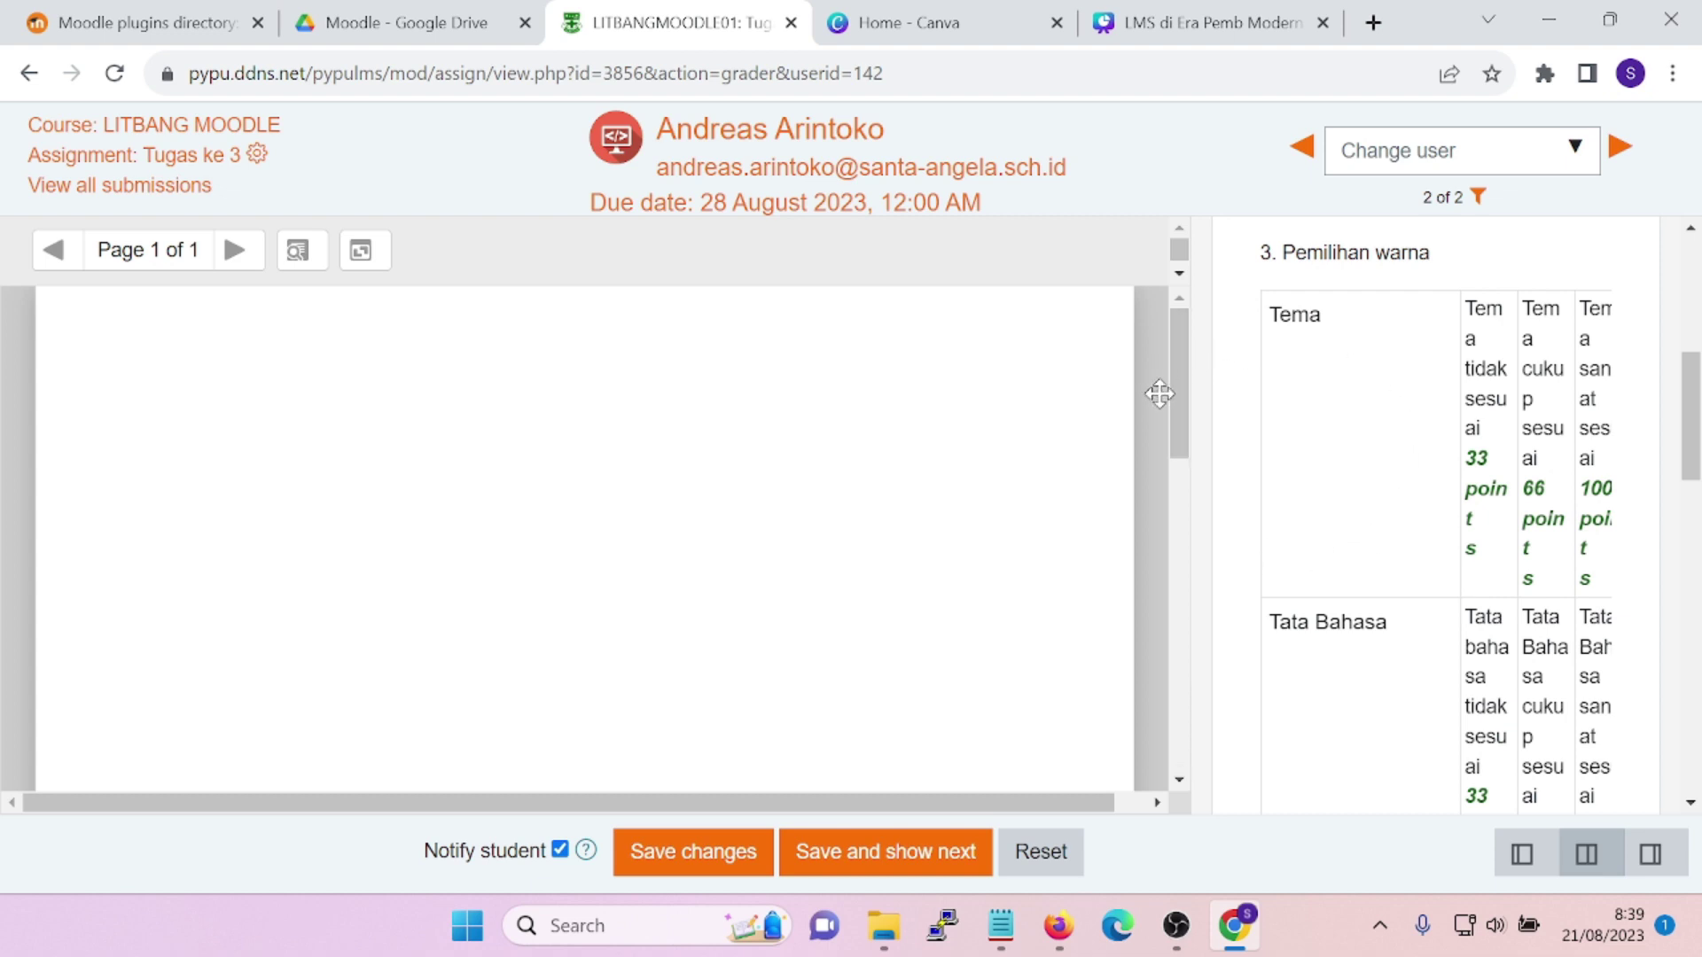
click(1463, 518)
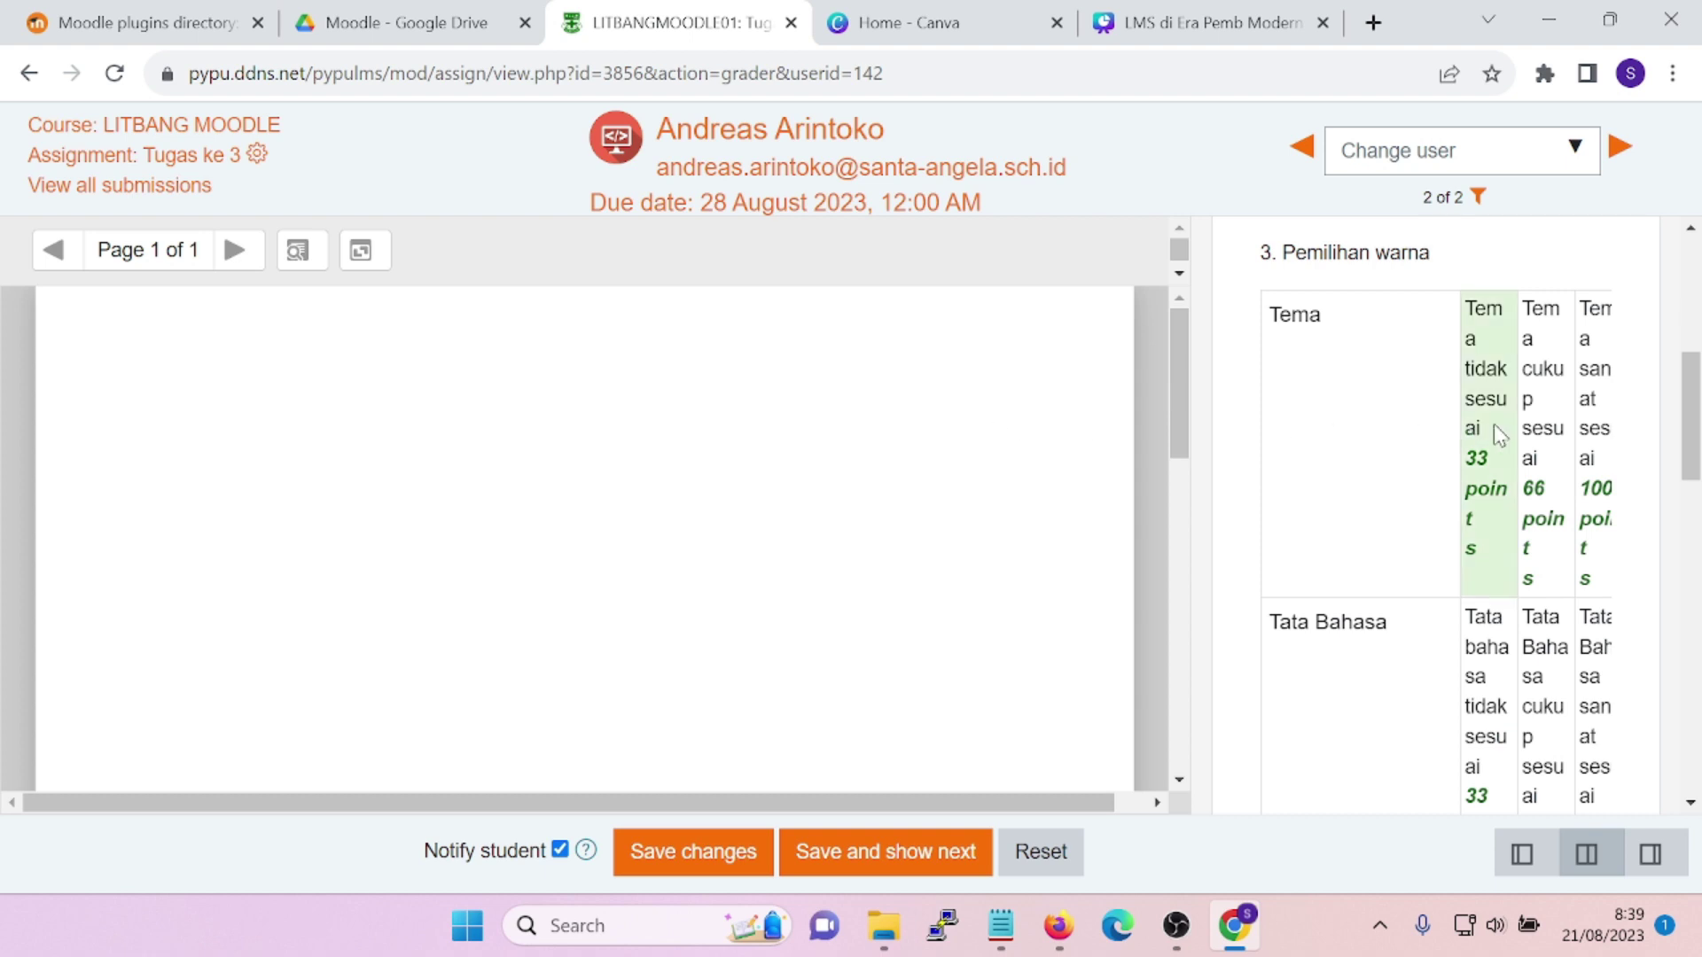
scroll(1436, 646, down, 3)
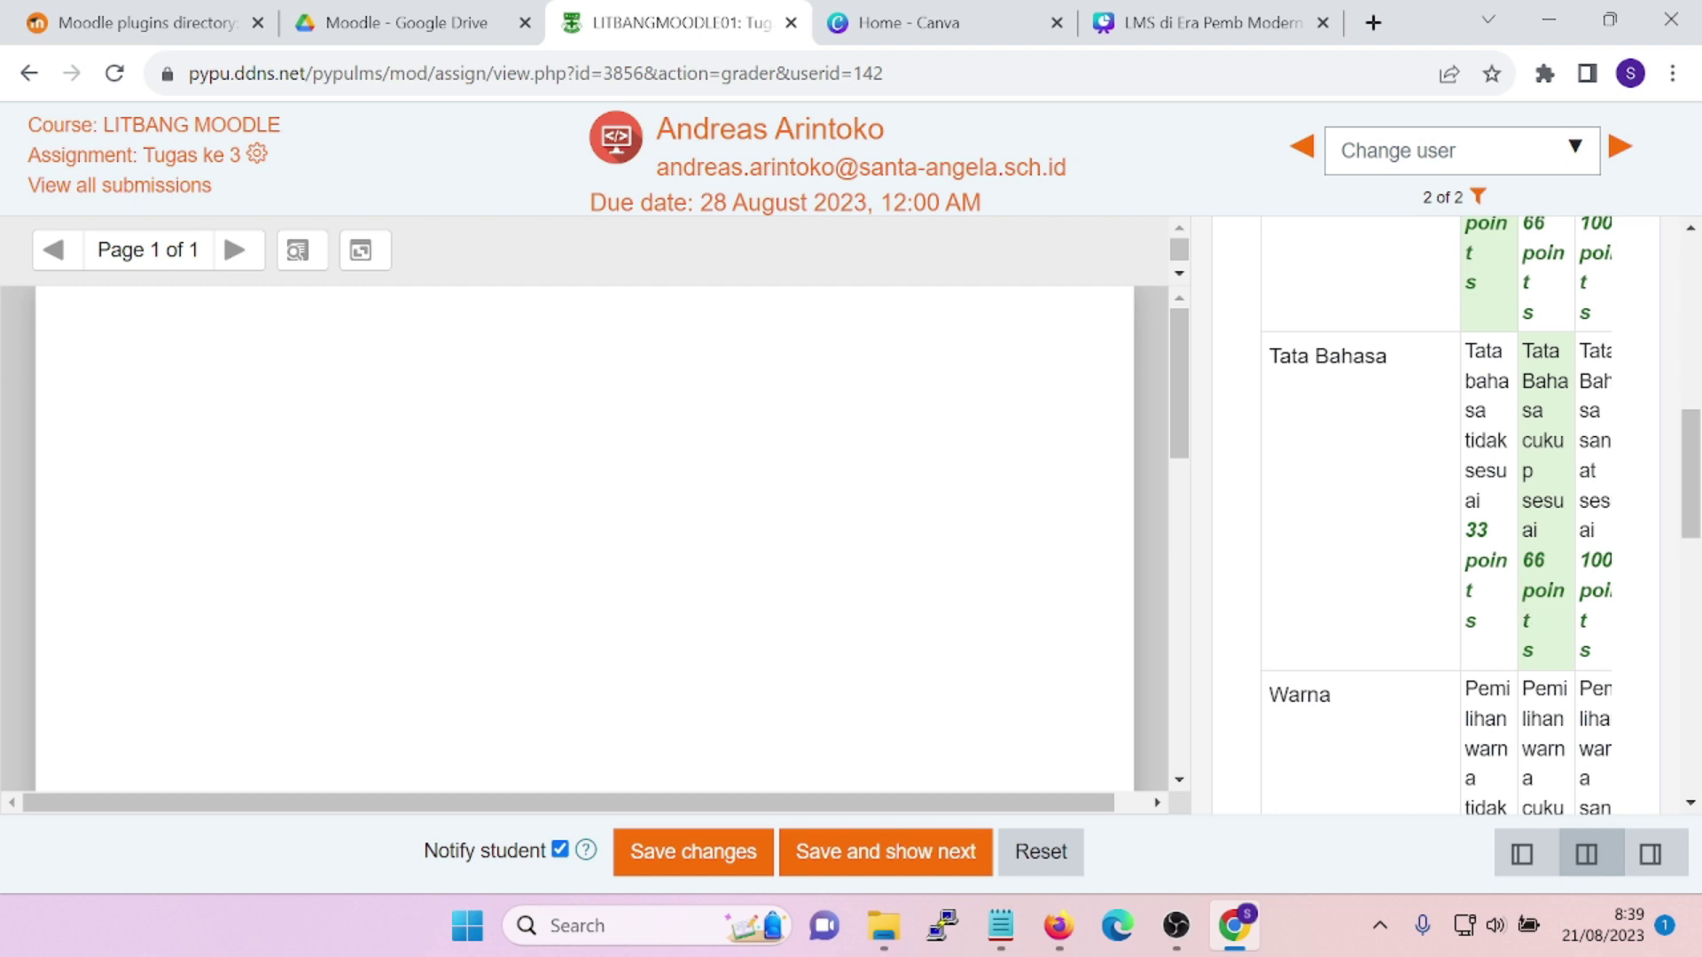
scroll(1379, 660, down, 2)
scroll(1453, 532, down, 2)
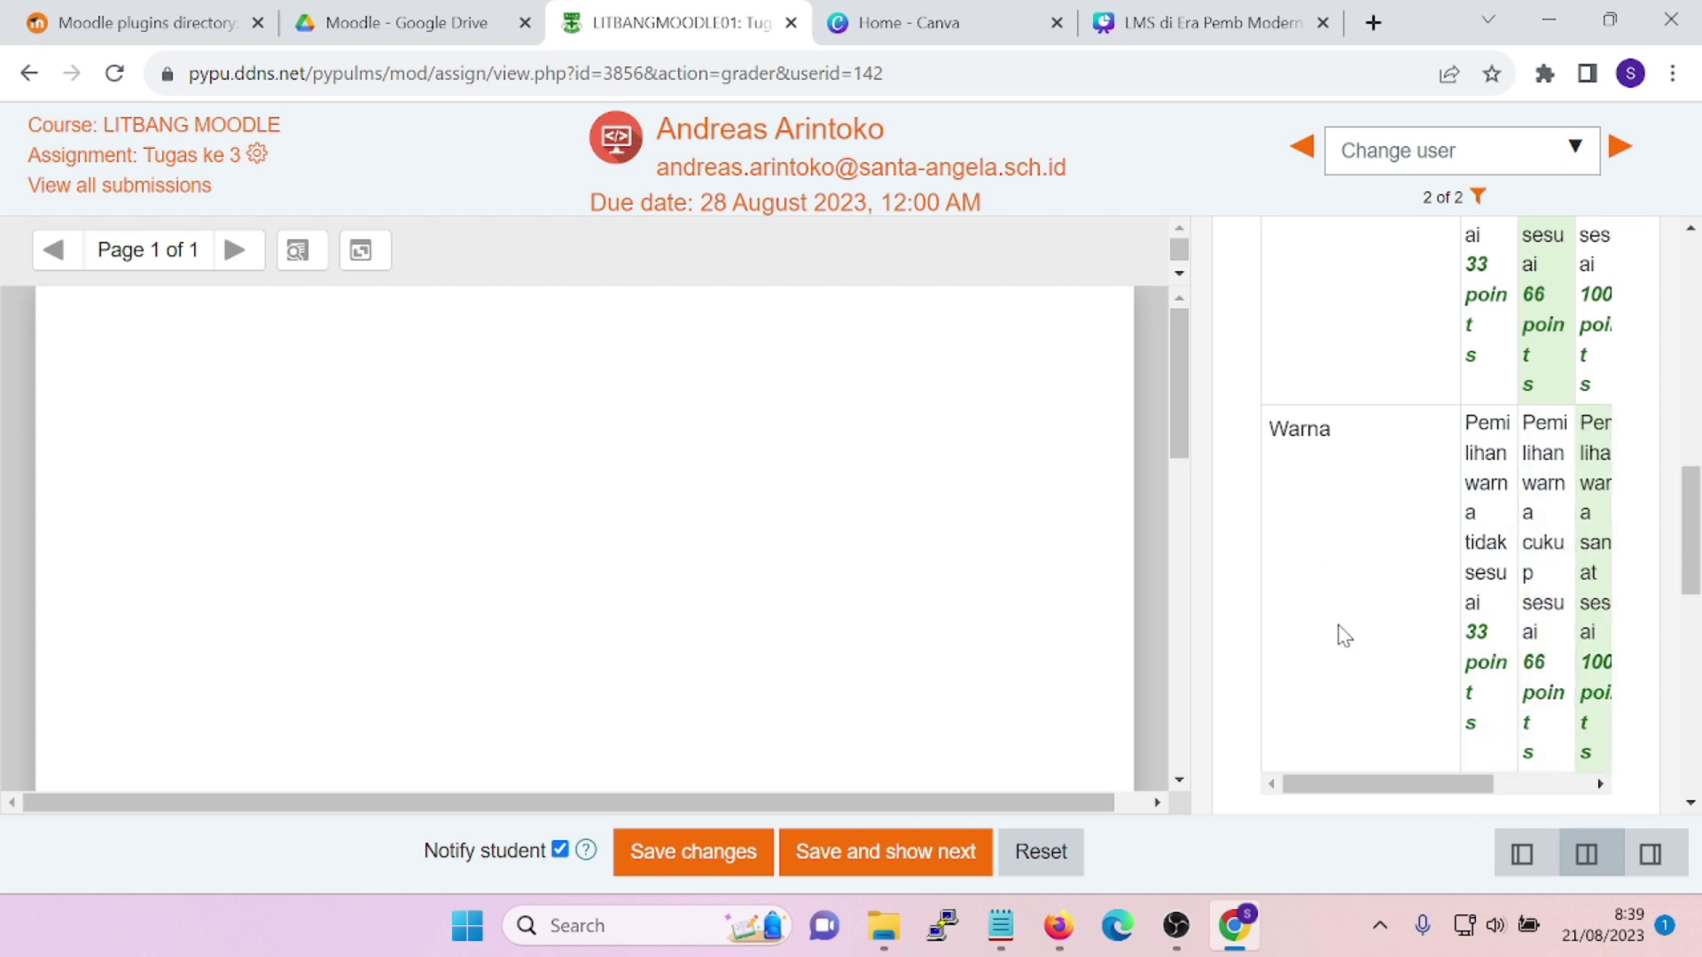
scroll(1391, 443, up, 5)
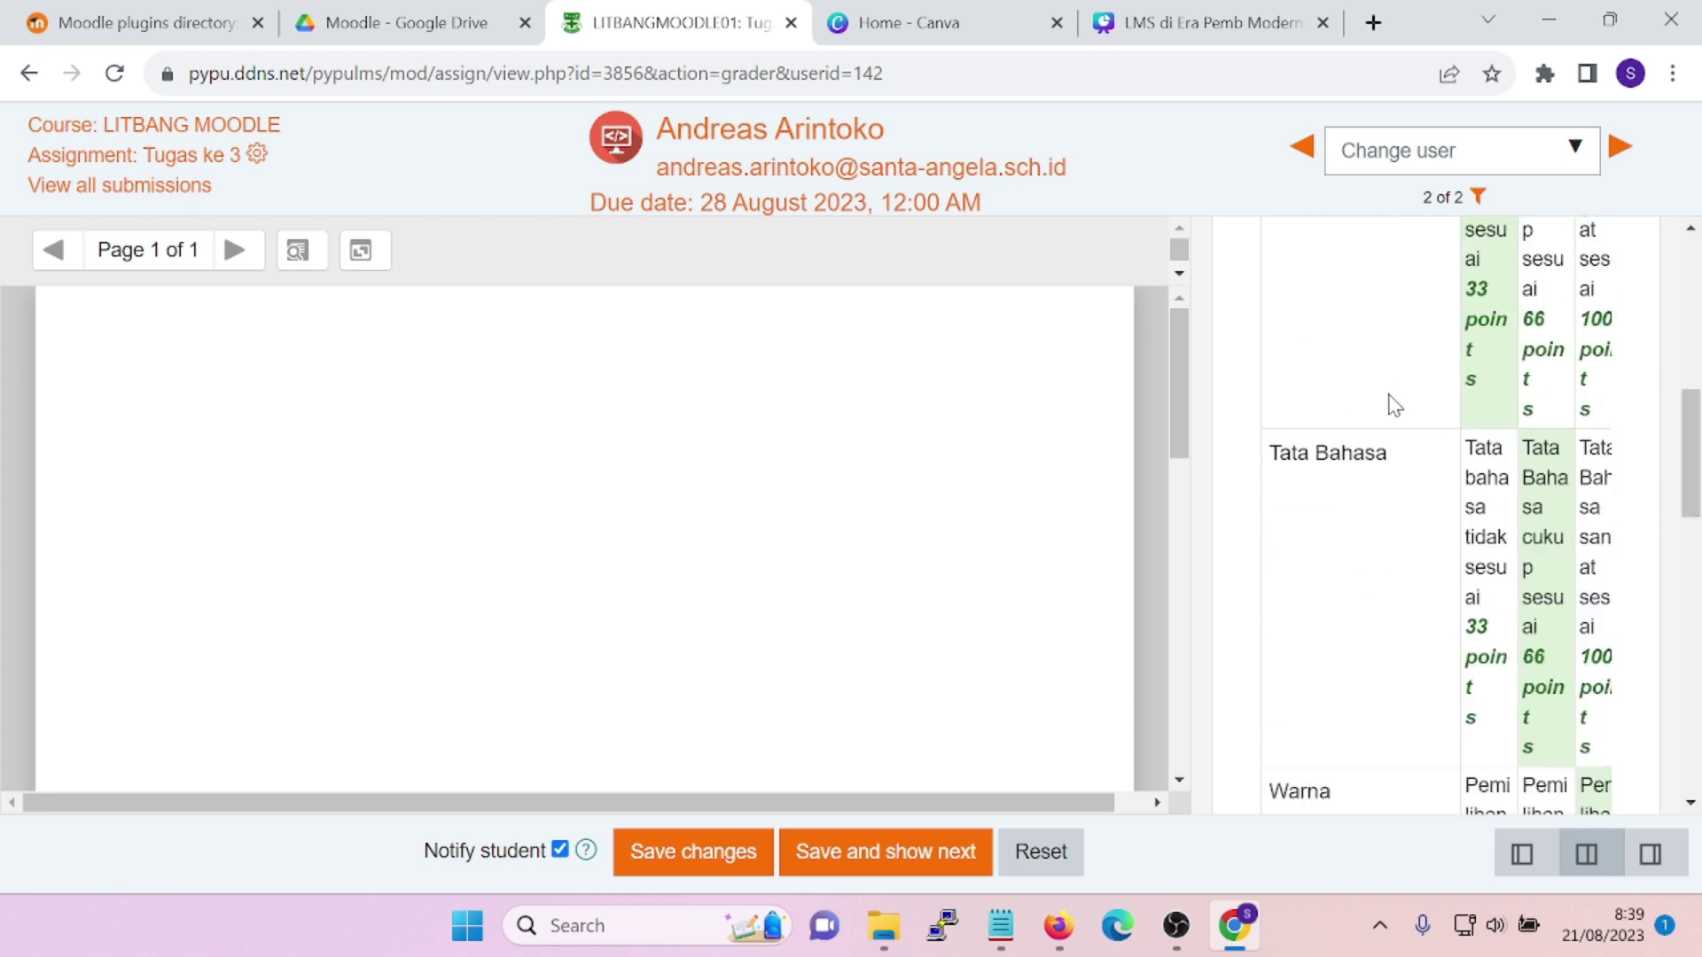
scroll(1405, 639, down, 6)
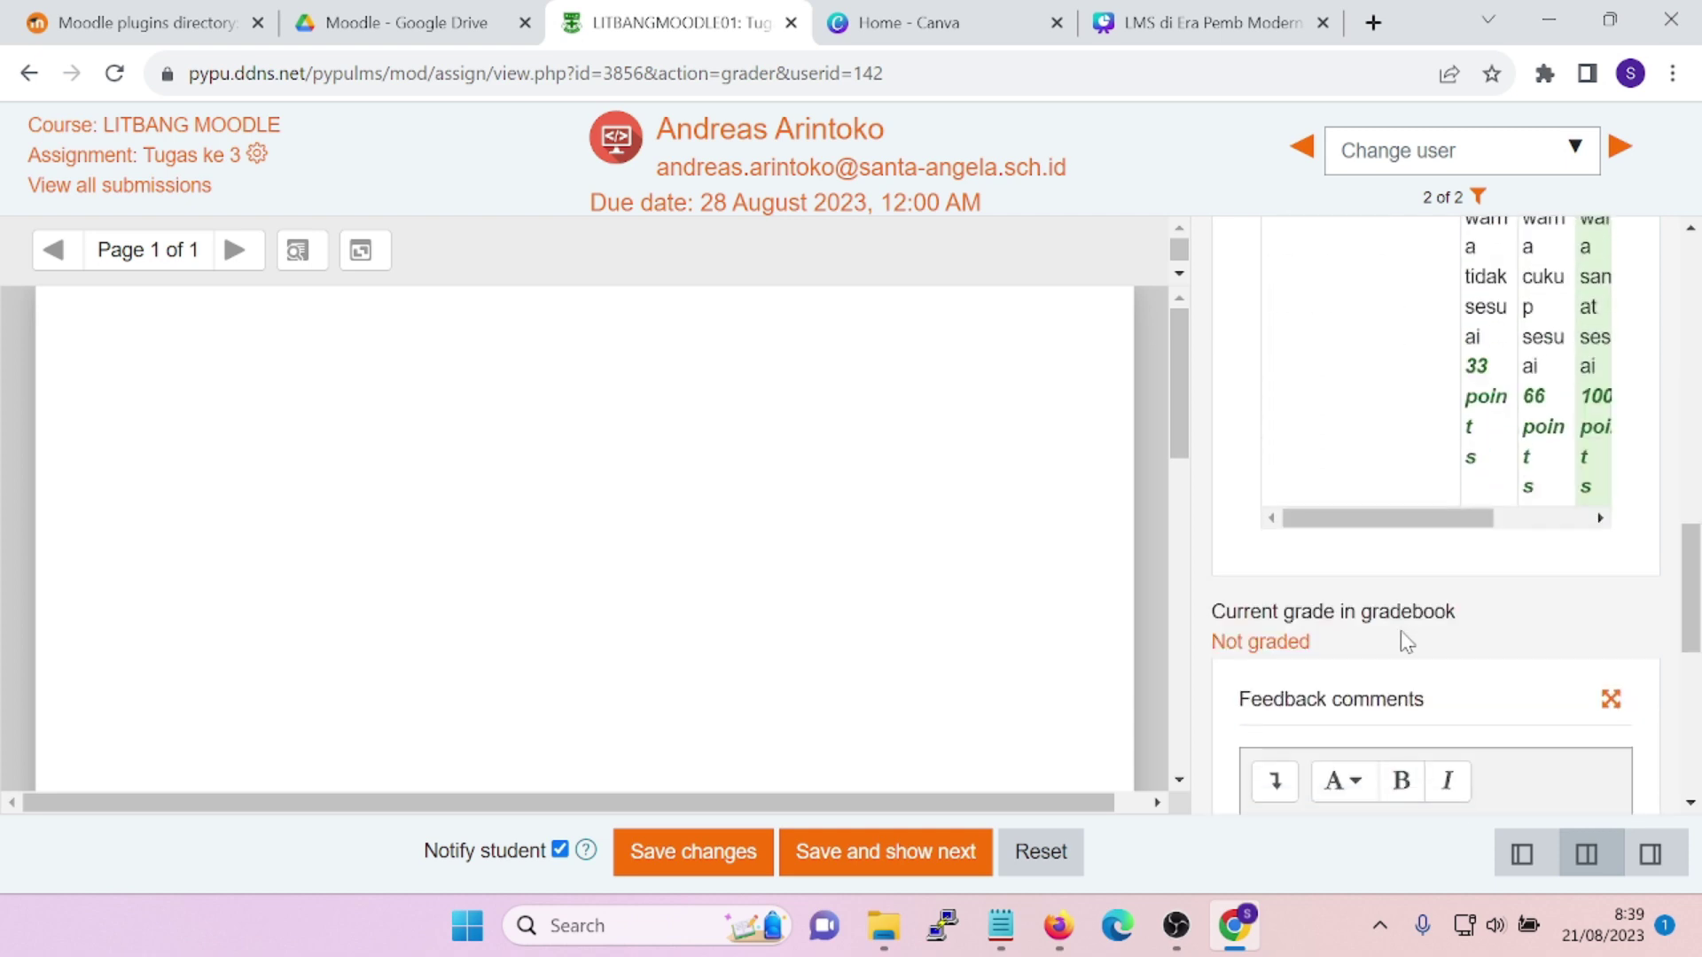
click(673, 870)
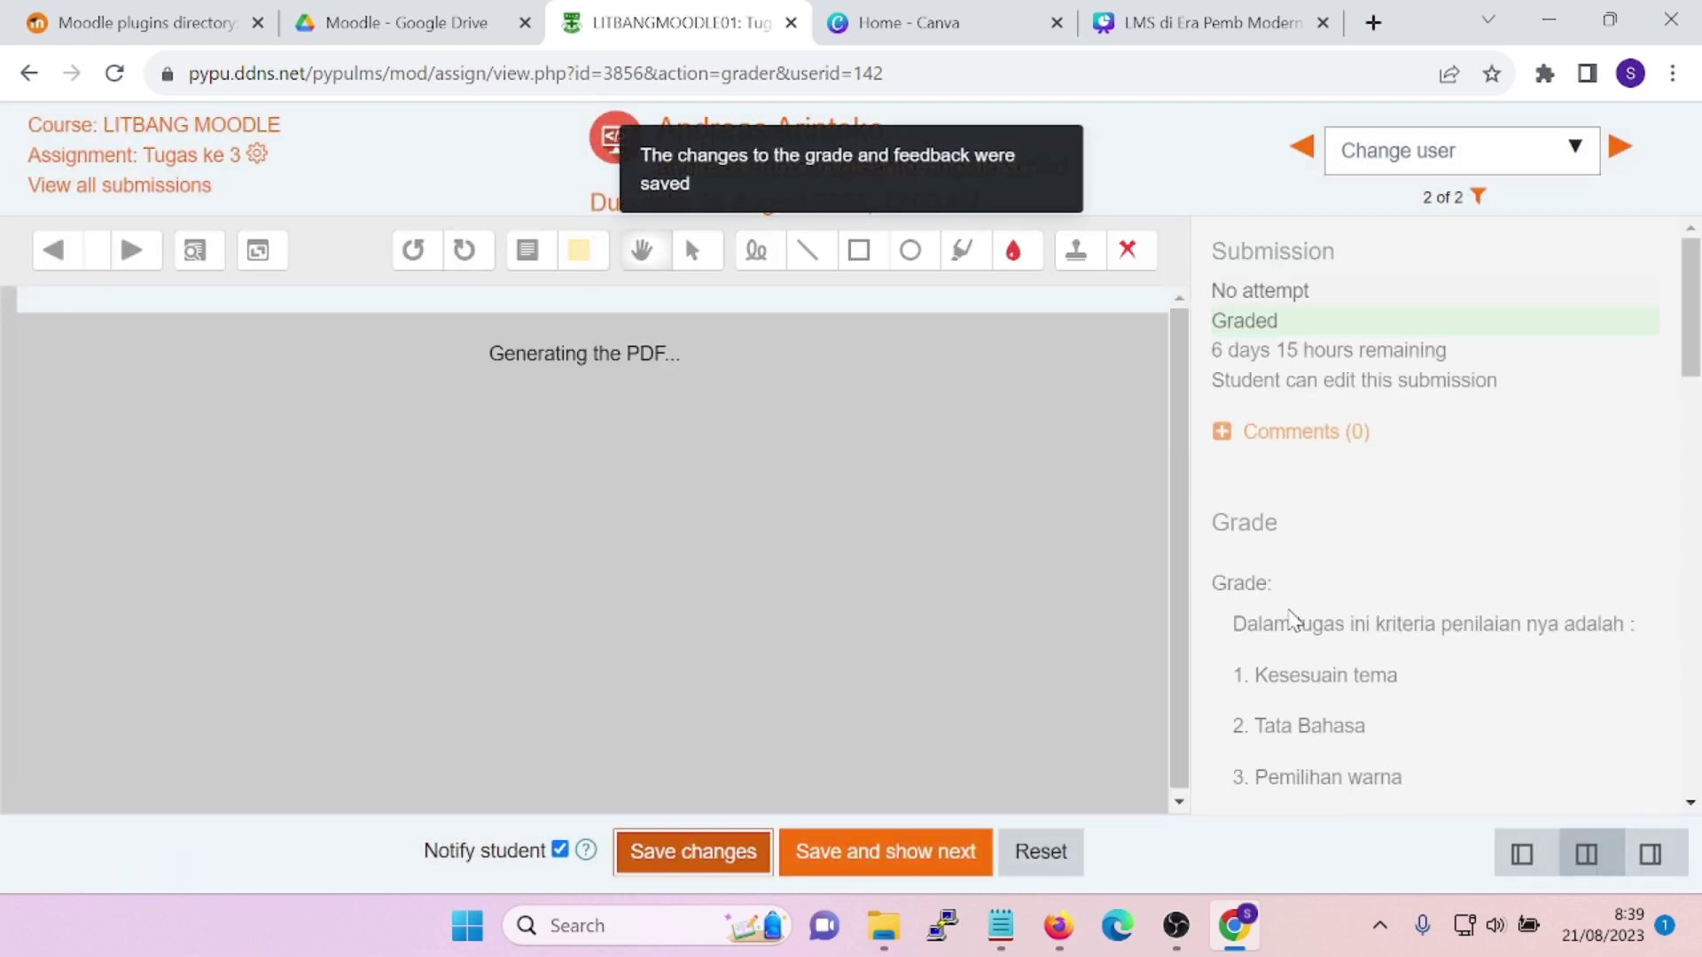
Check the student's current grade in the gradebook and switch to the next participant for grading
scroll(1295, 617, down, 10)
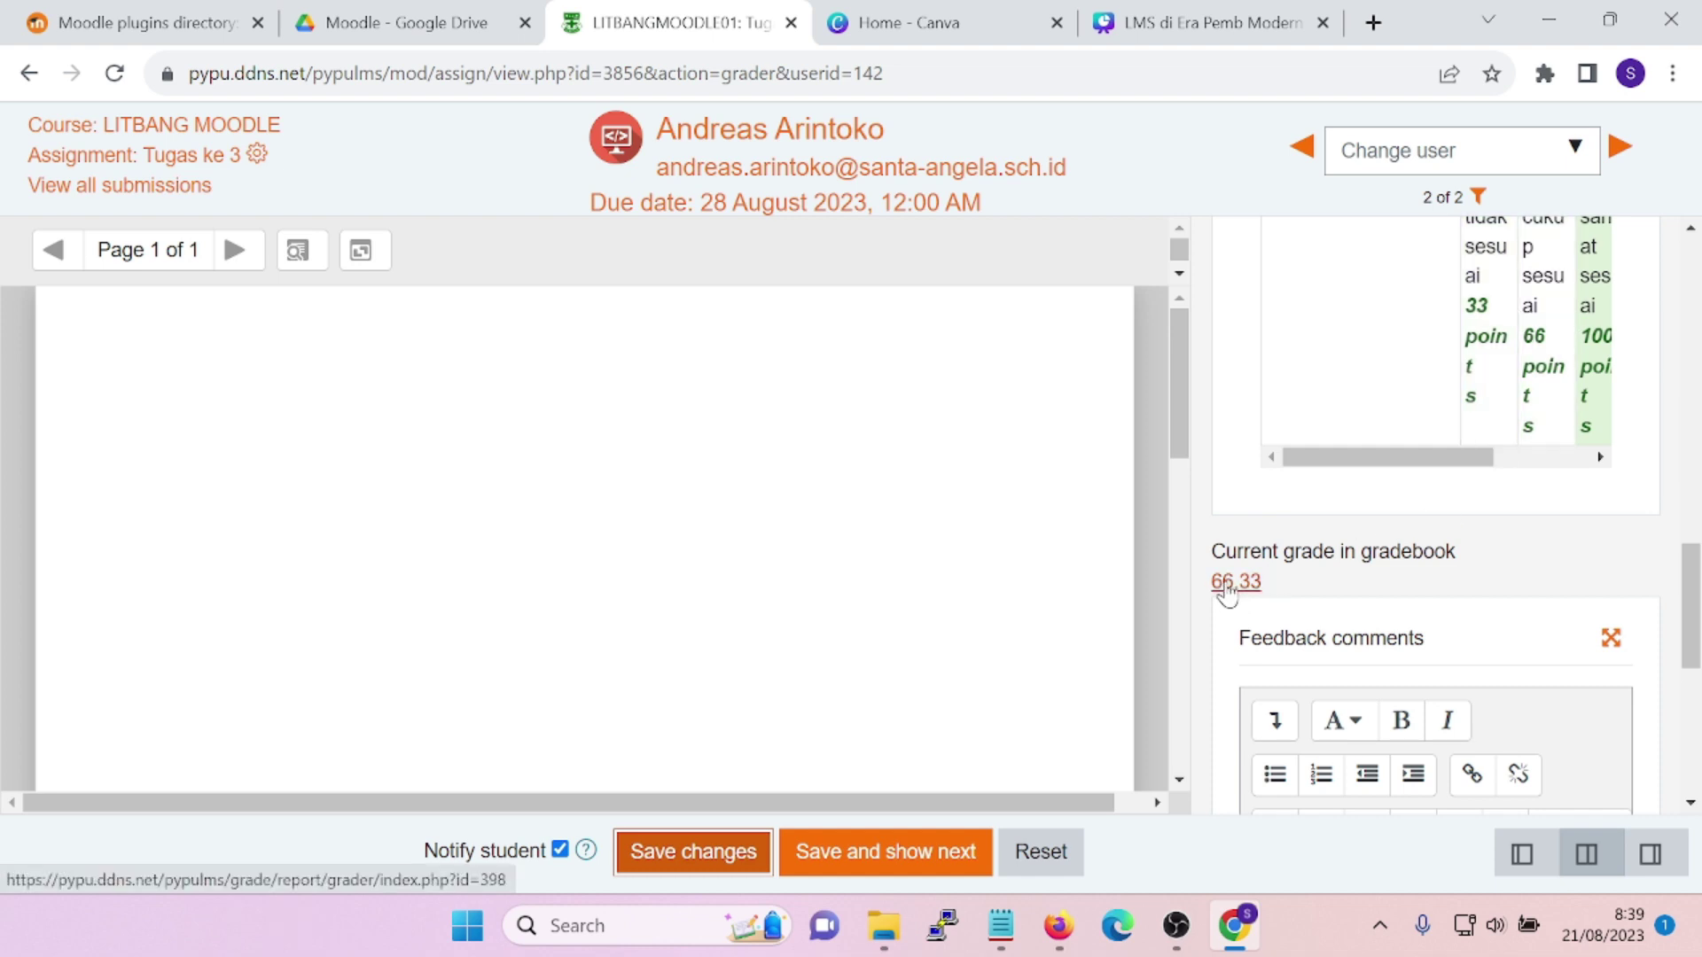
click(1620, 152)
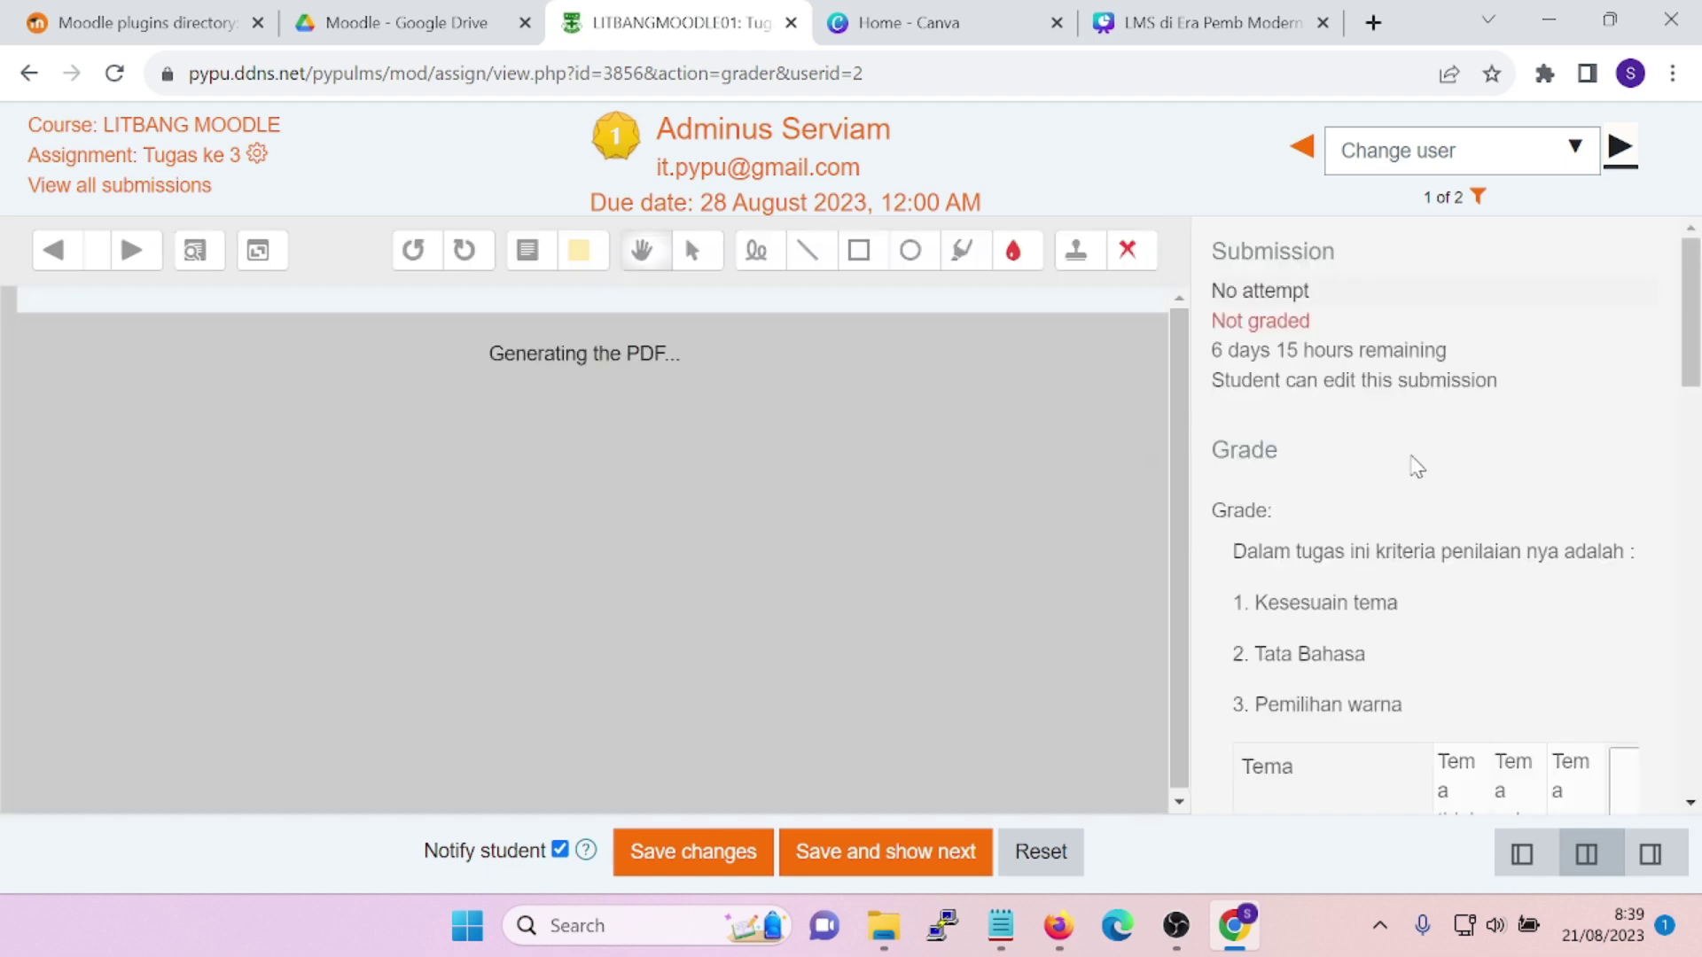
Grade the participant as "Tema cukup sesuai", "Tata Bahasa cukup sesuai" and "Pemilihan warna sangat sesuai" in the rubric, and save the changes
scroll(1415, 487, down, 6)
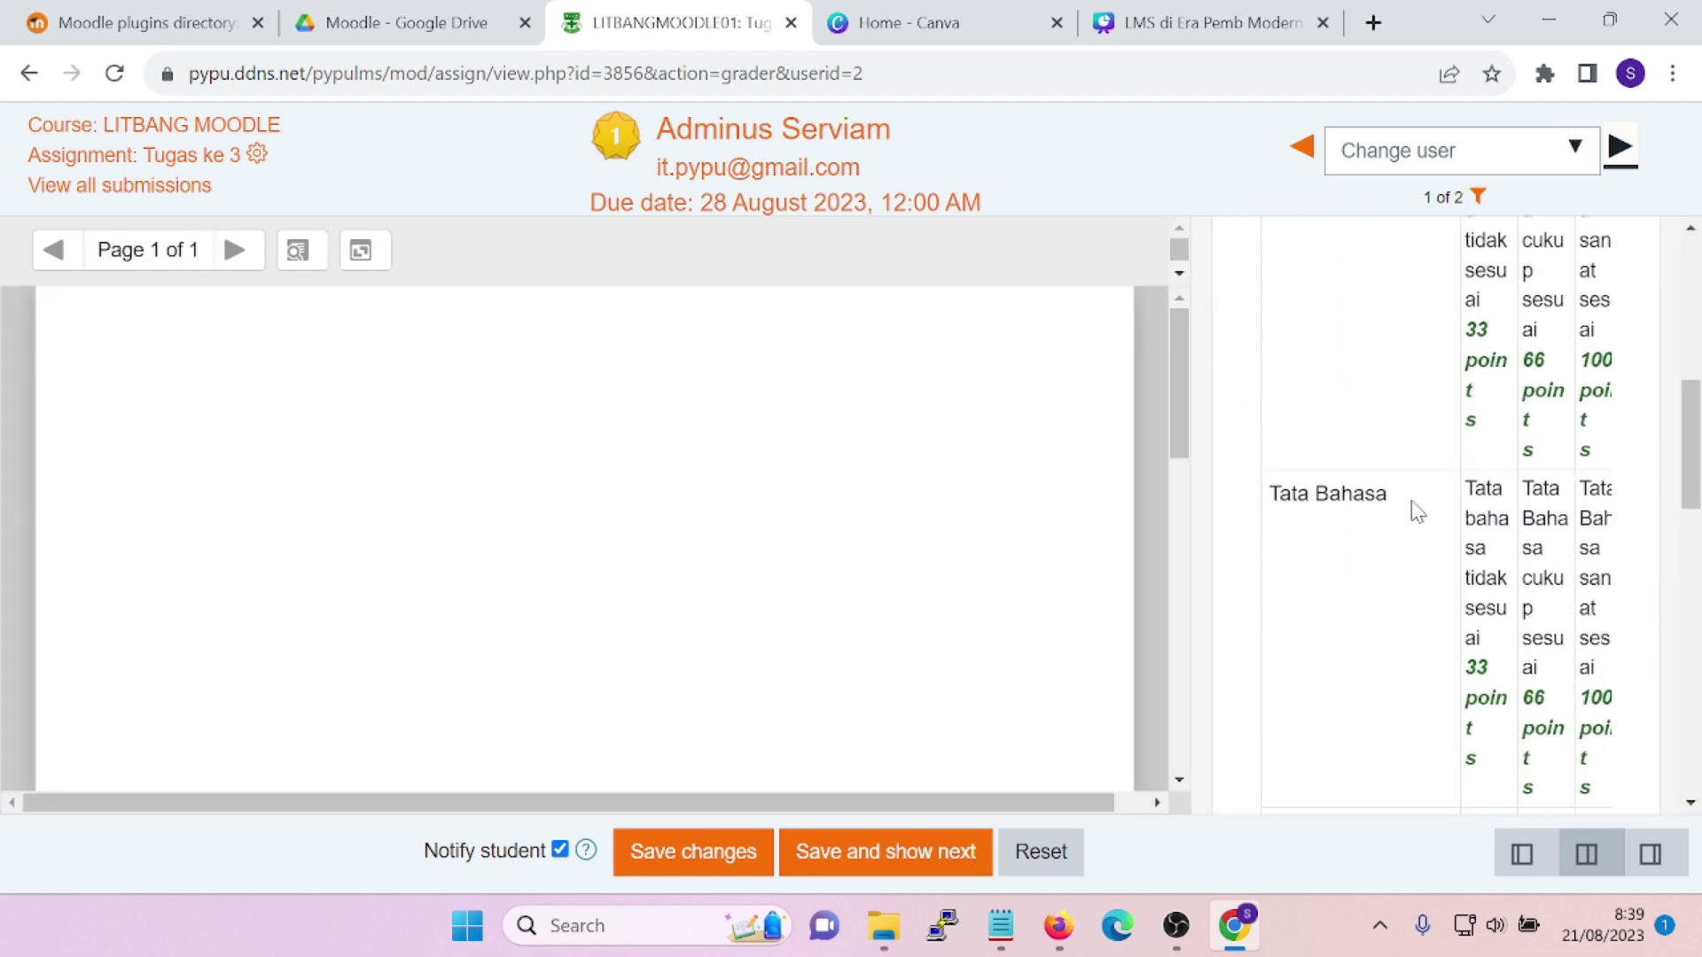
click(1543, 390)
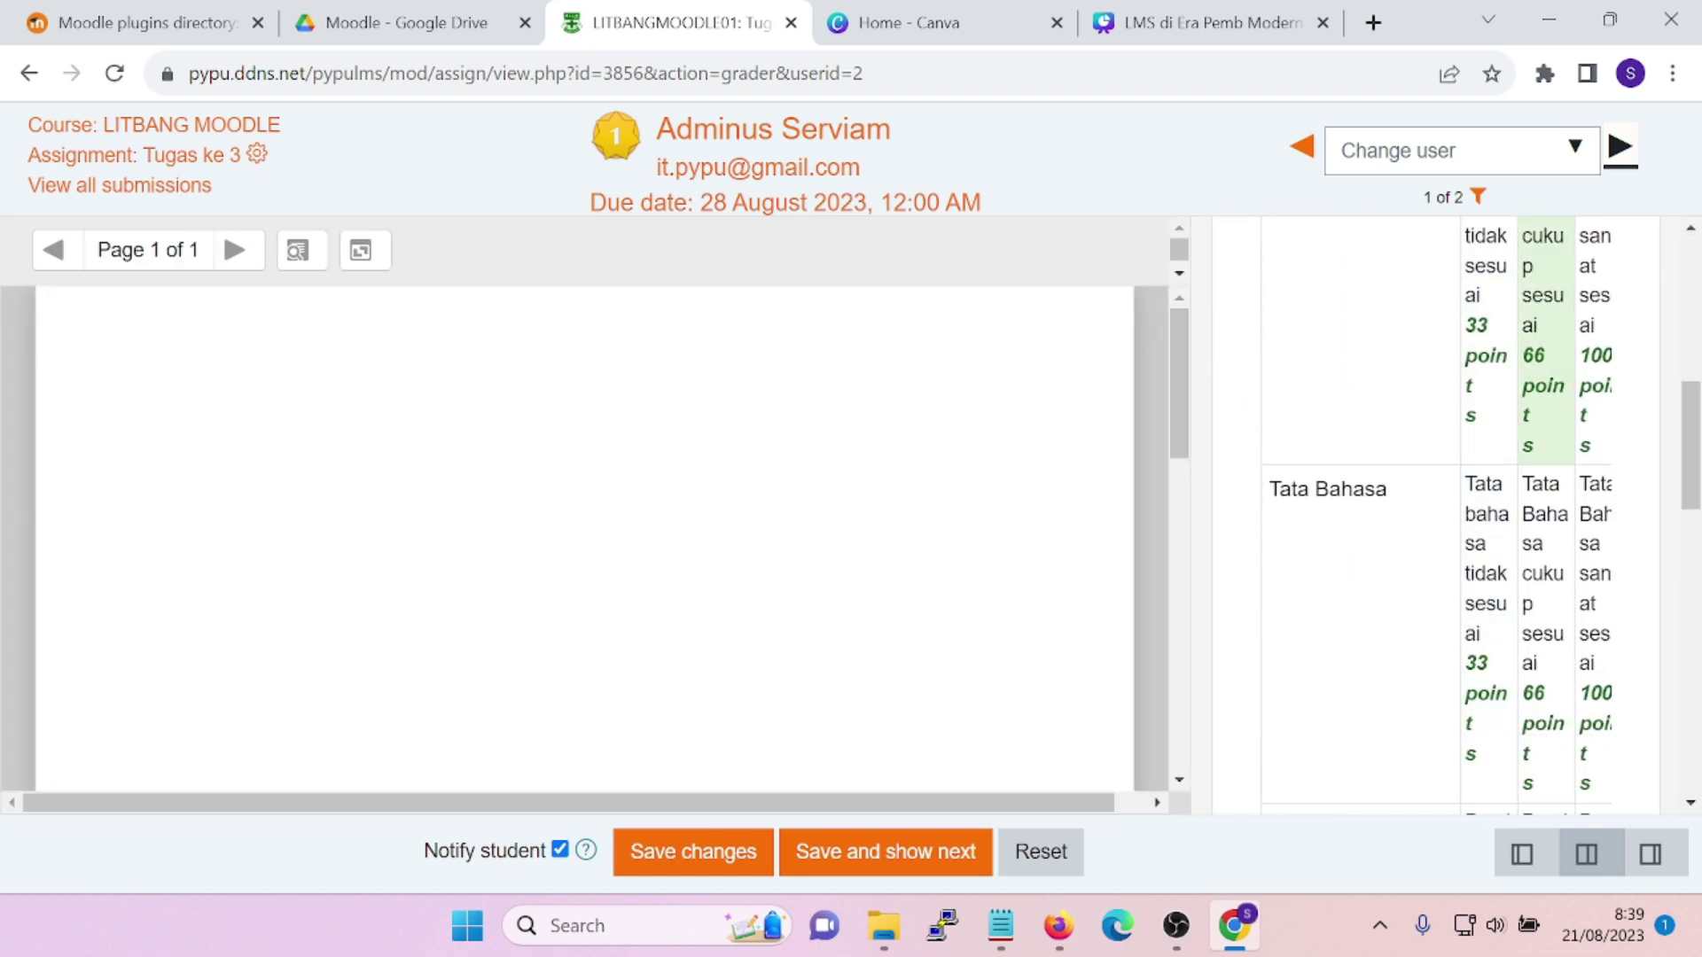
scroll(1471, 511, up, 2)
scroll(1472, 511, down, 2)
scroll(1518, 507, down, 3)
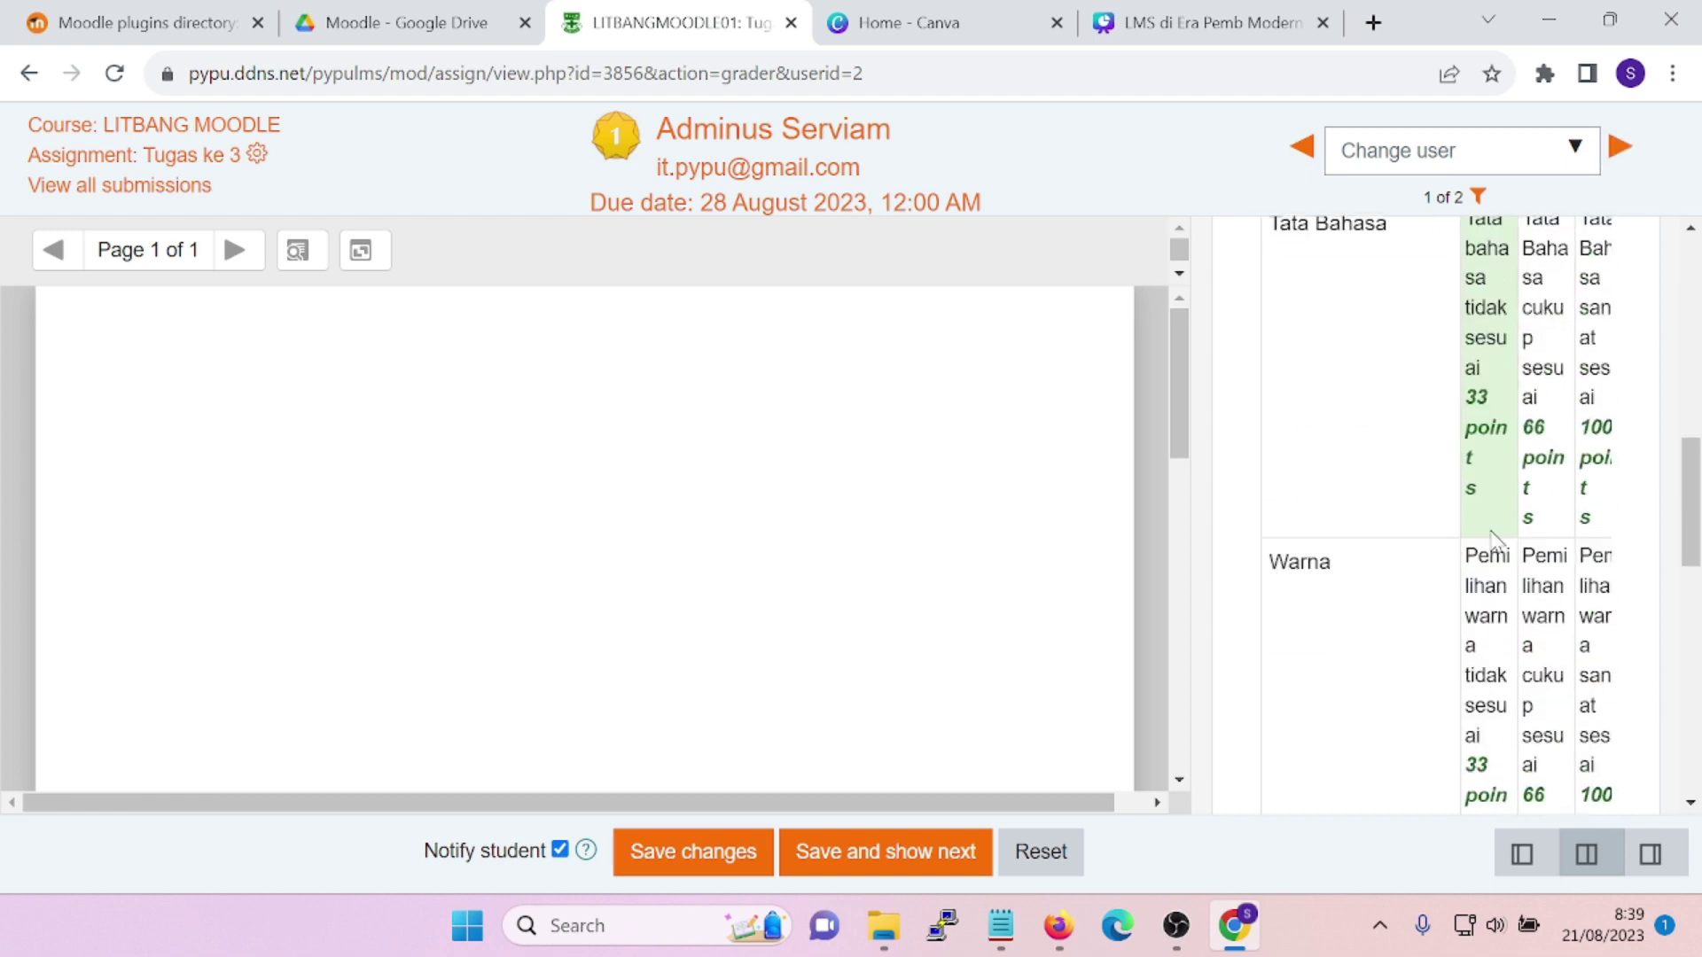
scroll(1522, 645, down, 2)
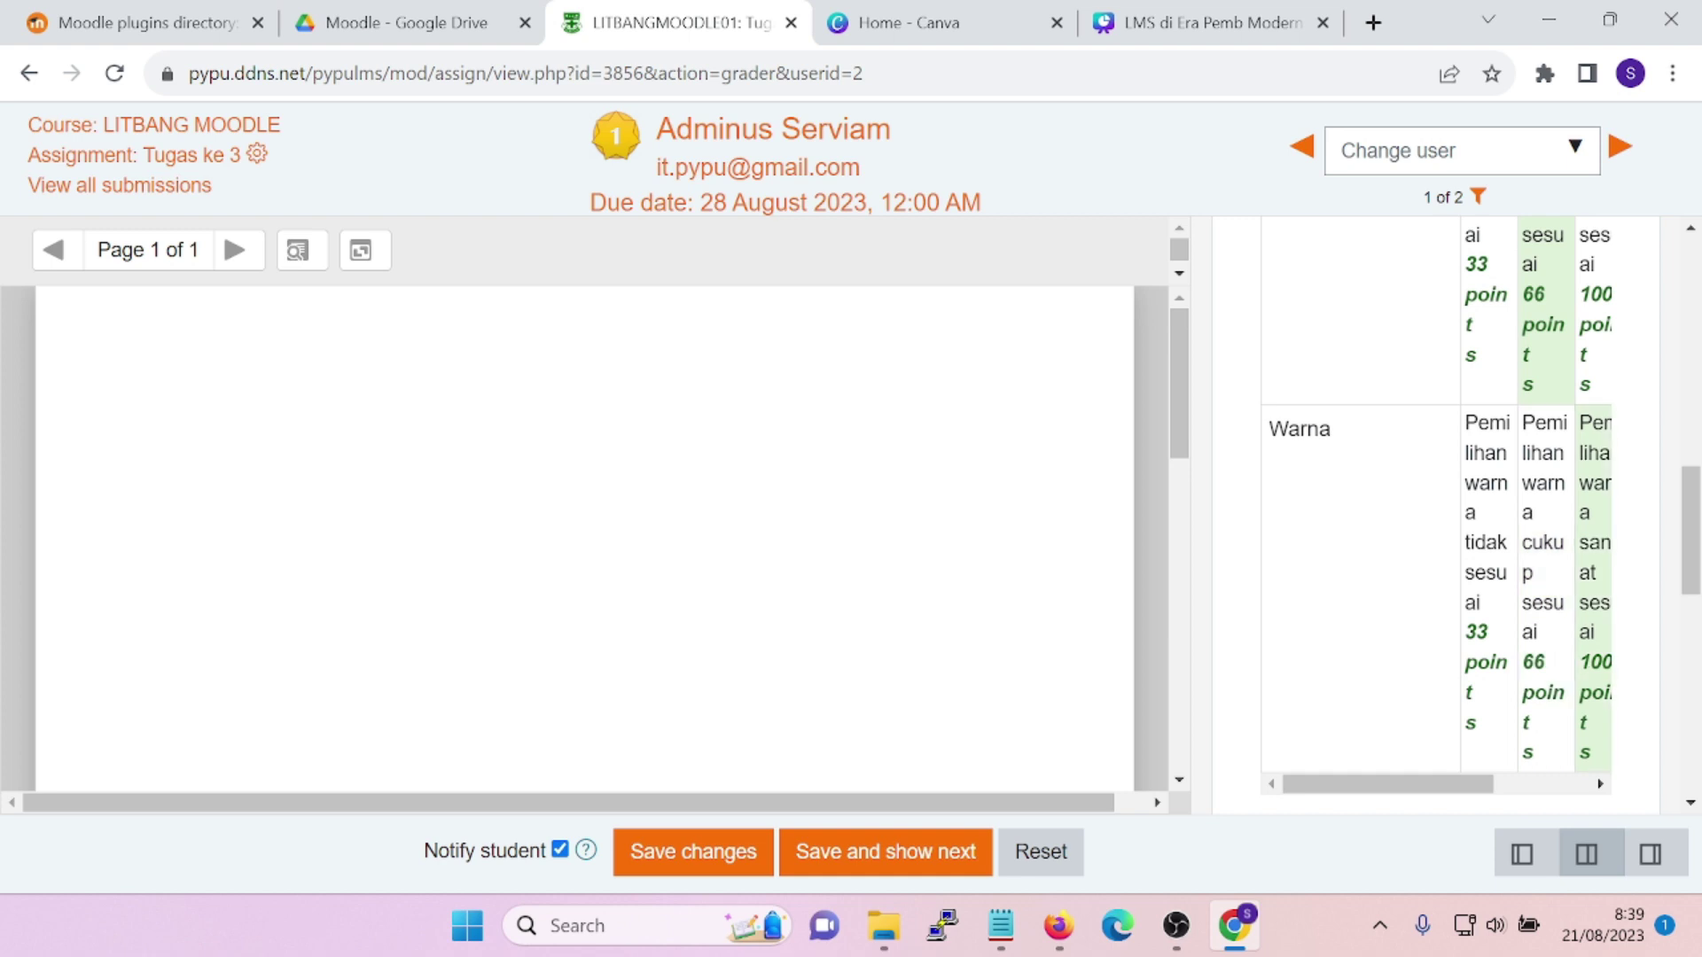
scroll(1322, 597, down, 4)
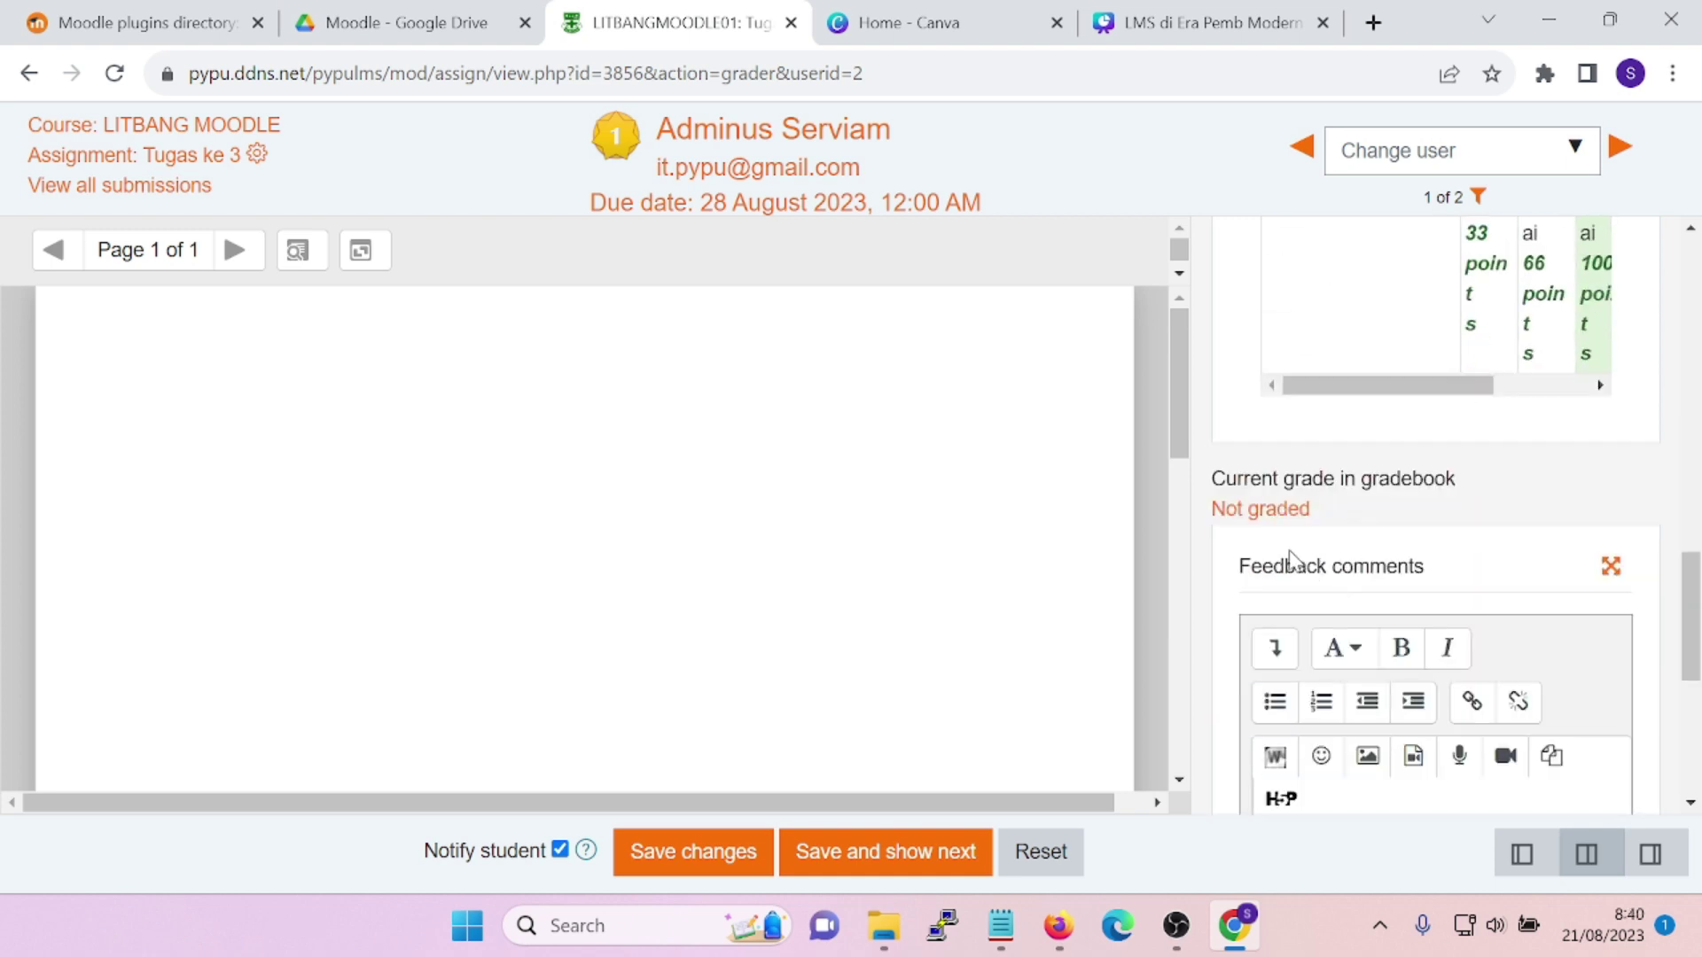
click(754, 852)
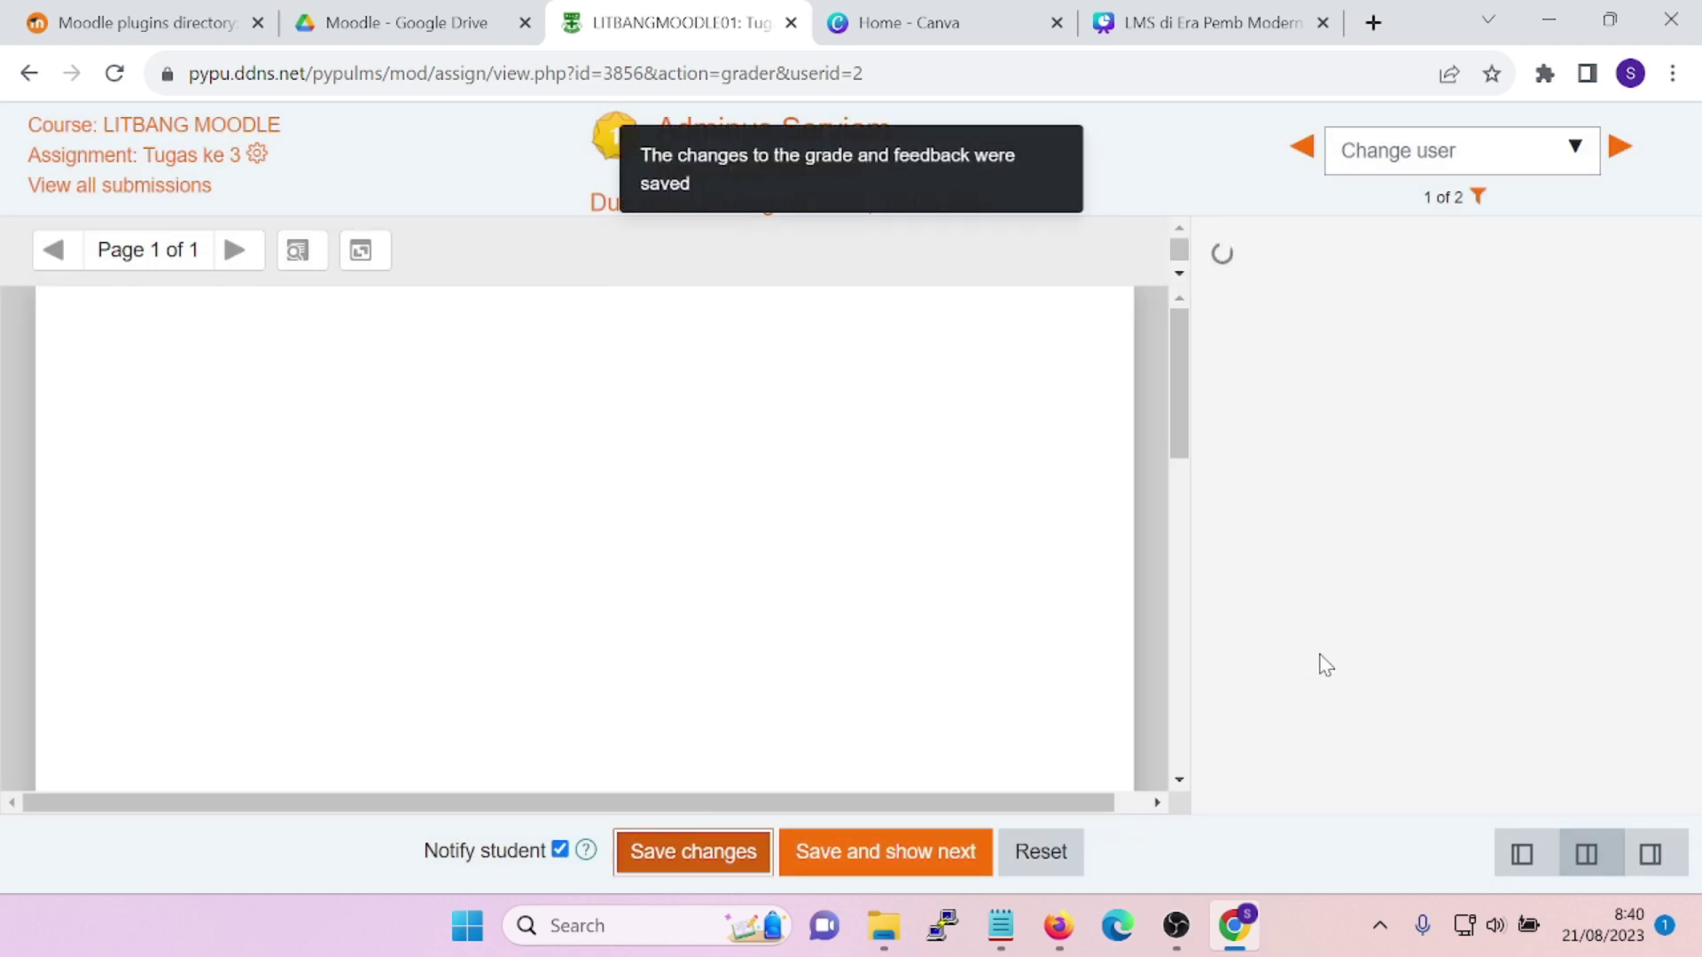
scroll(1512, 543, down, 6)
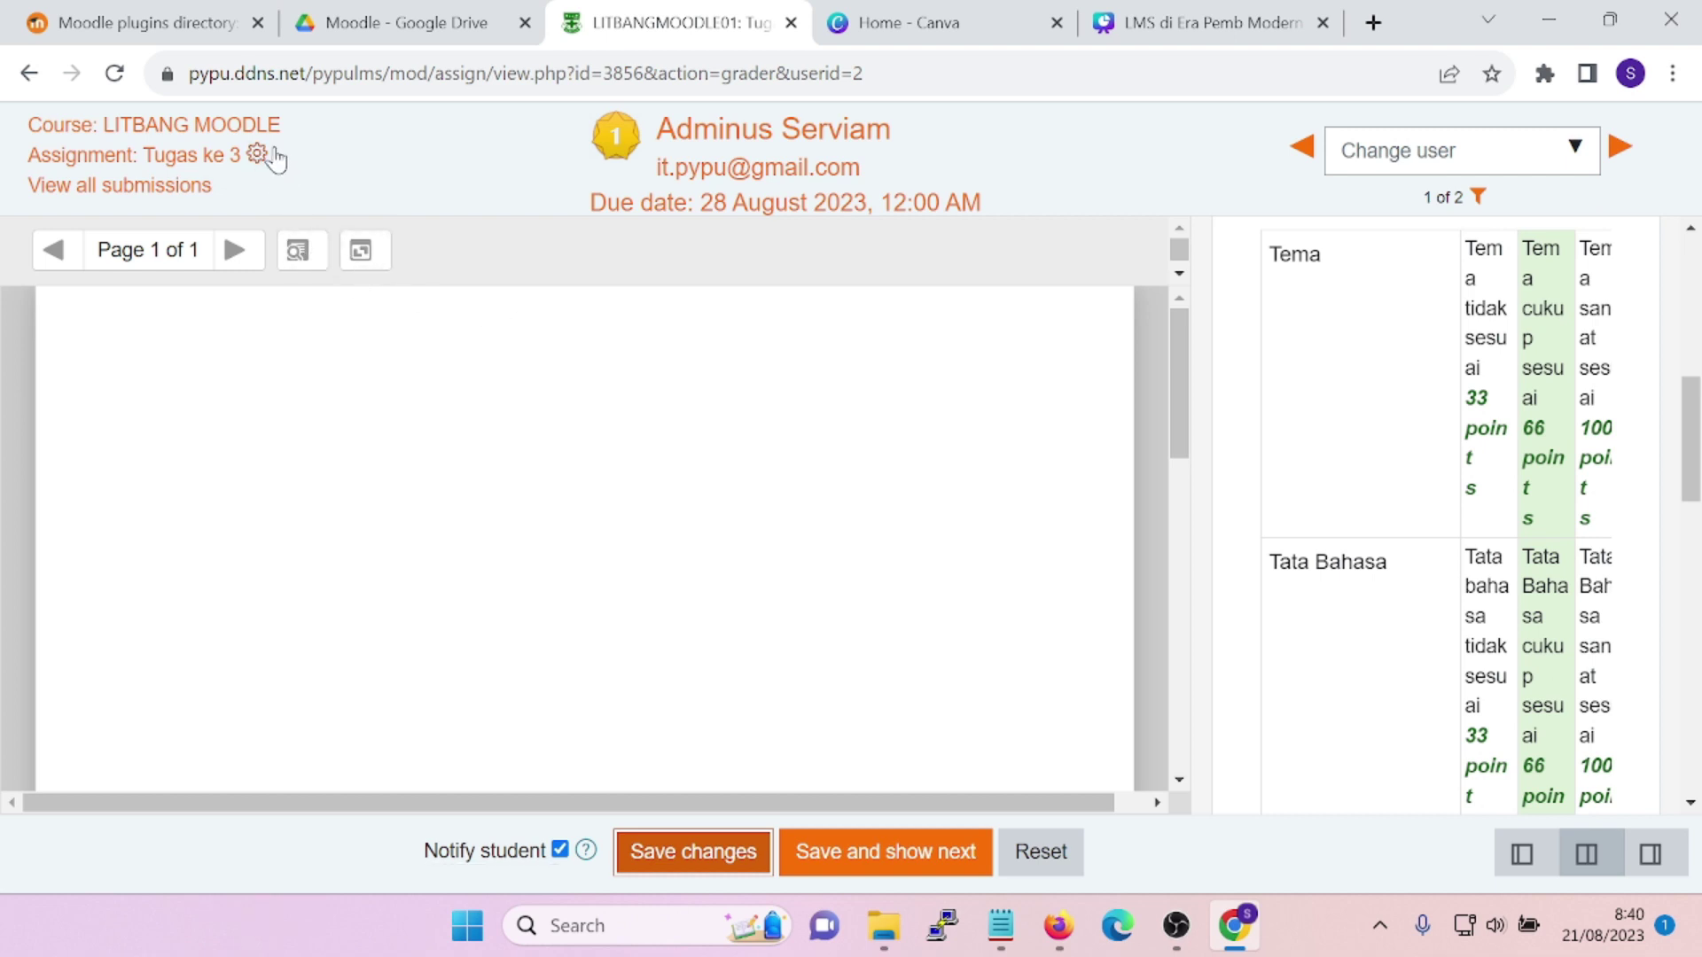
Return to the LITBANG MOODLE course and open the assignment "Tugas ke 3" in Topic 5
click(222, 140)
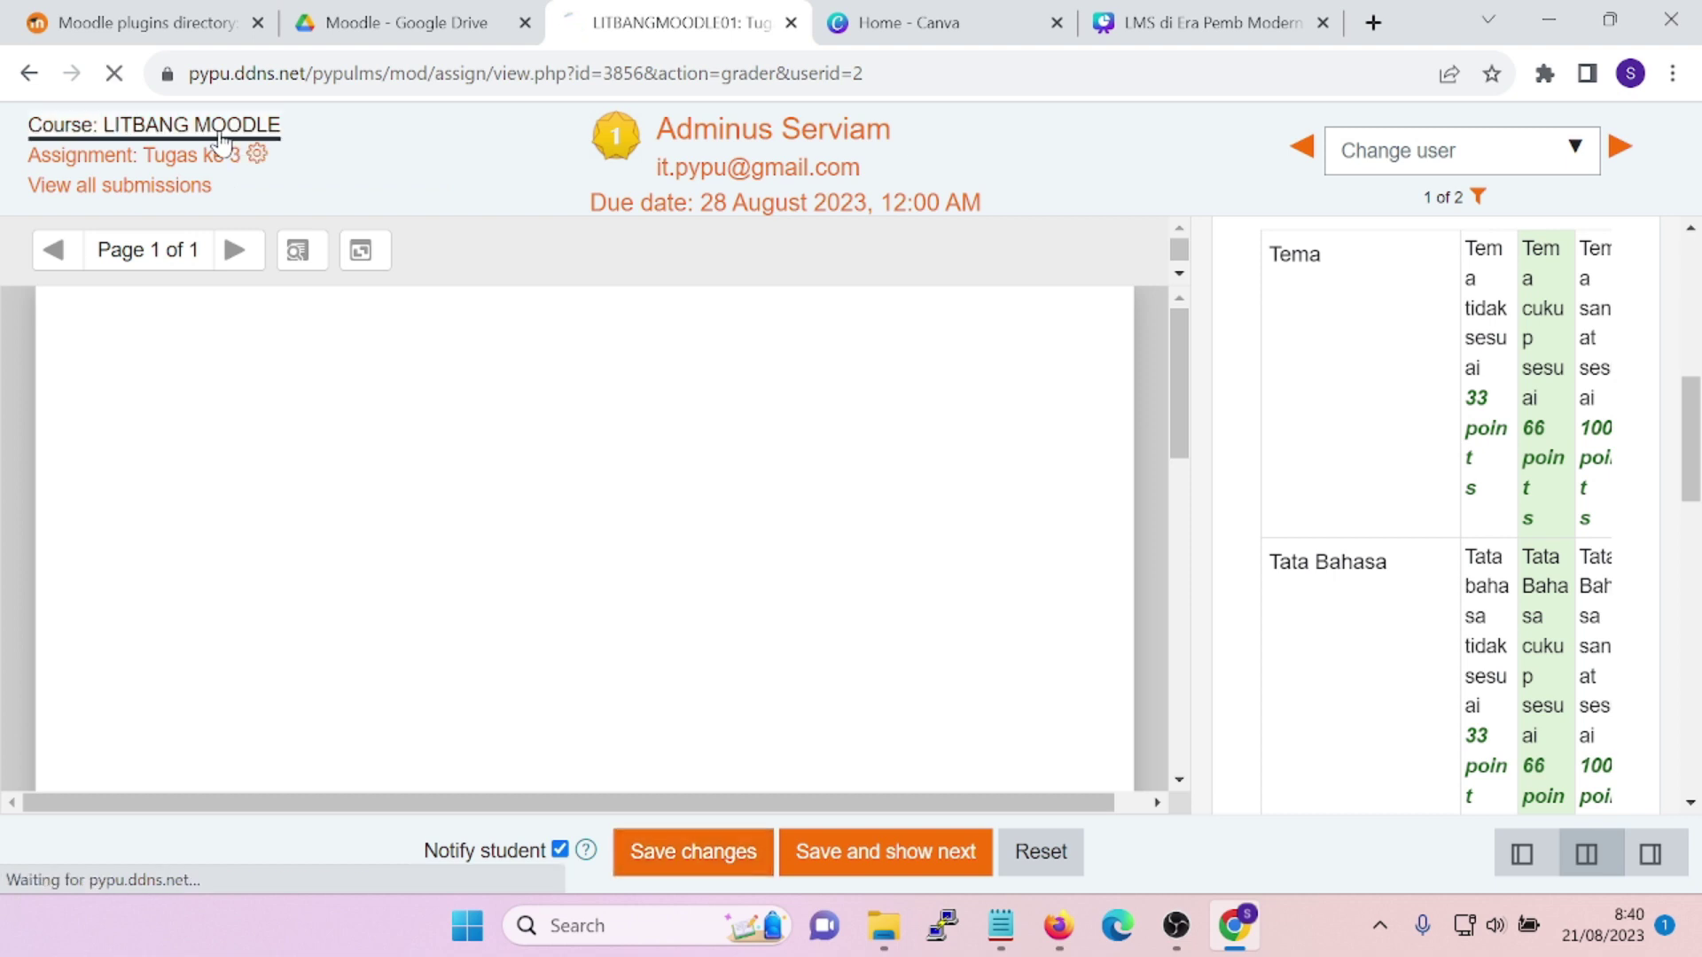
scroll(1192, 553, down, 15)
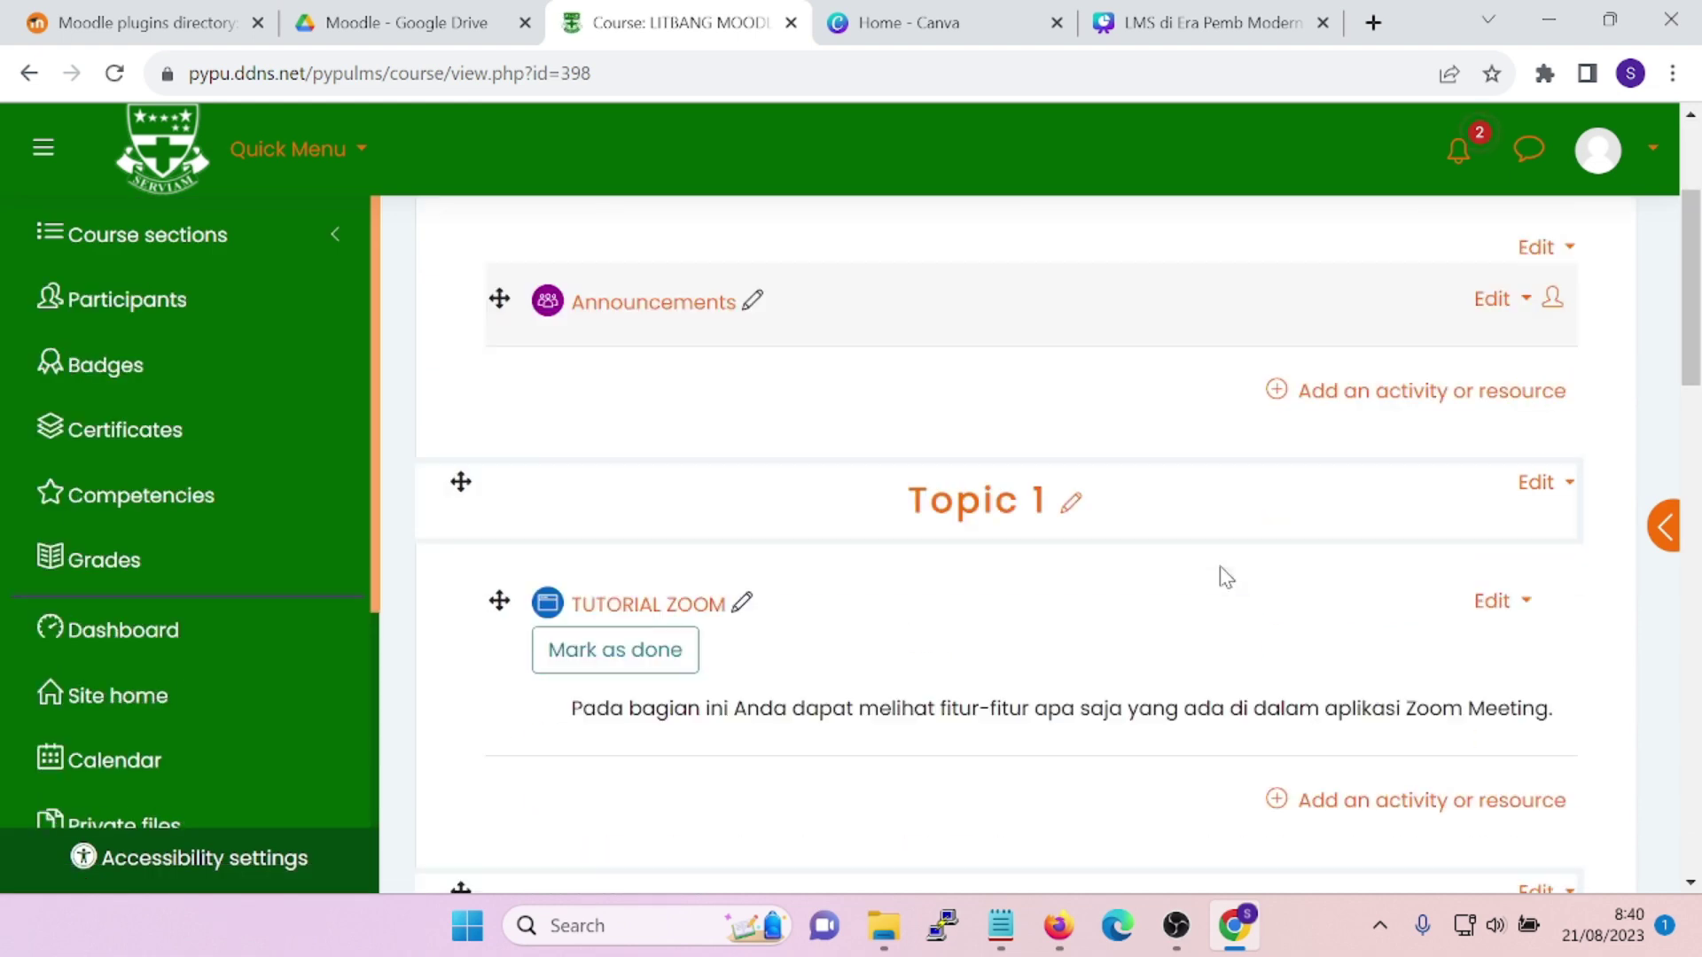
scroll(1226, 577, down, 4)
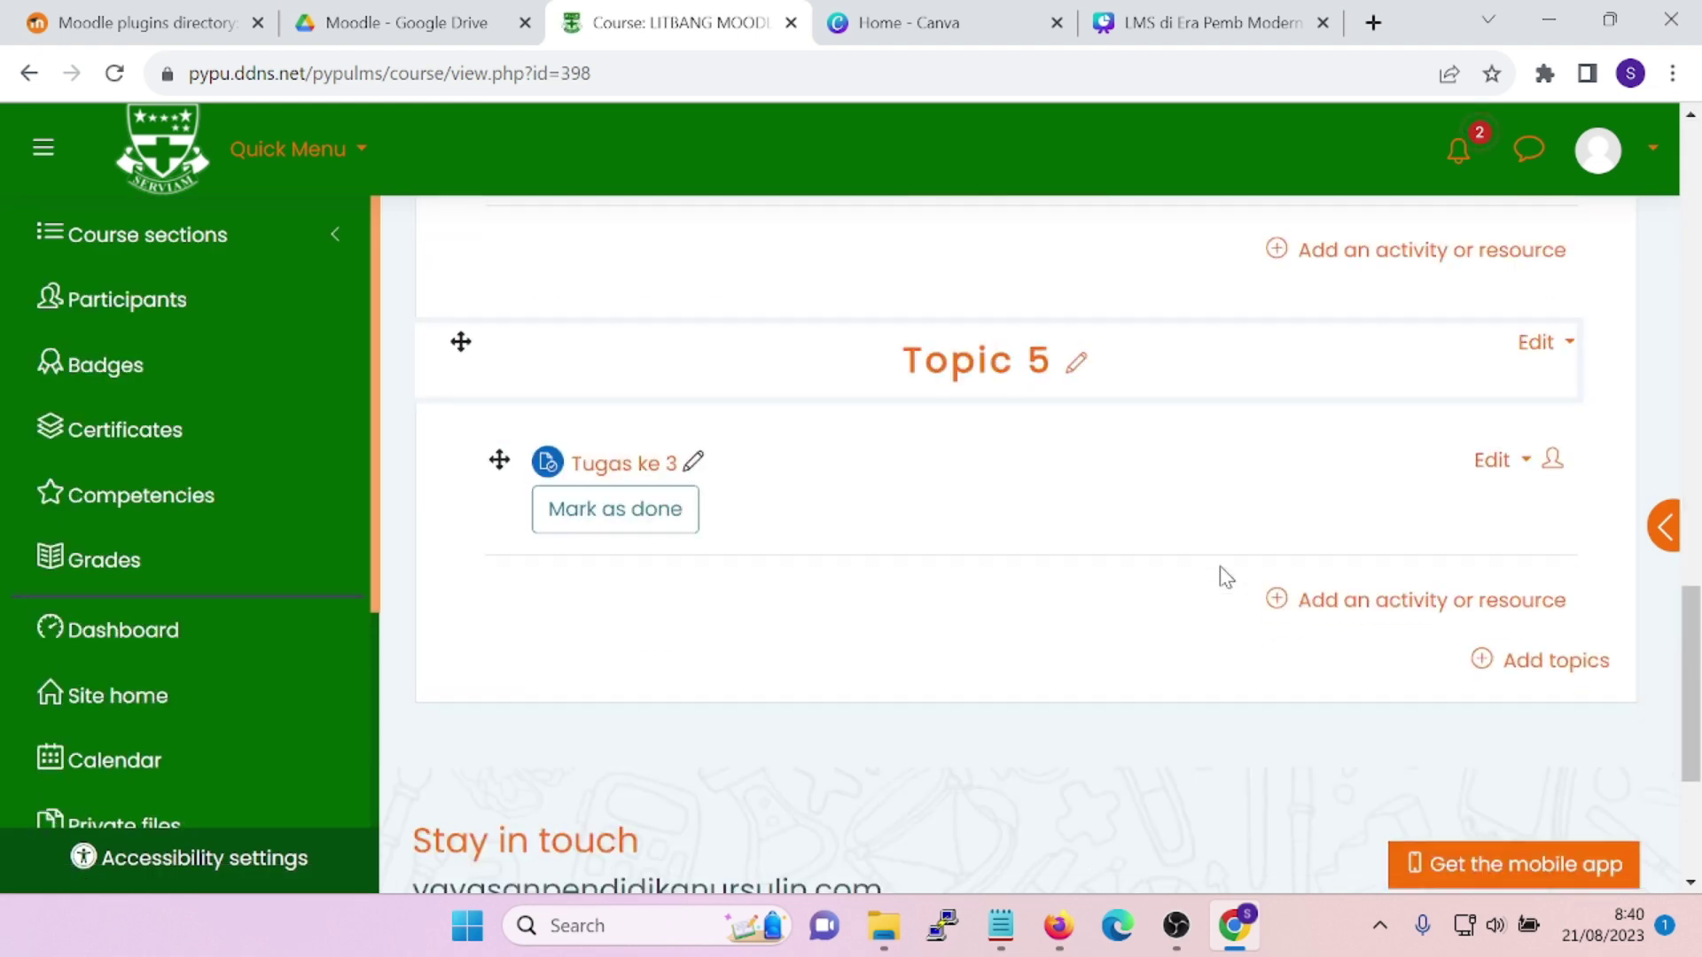
click(606, 471)
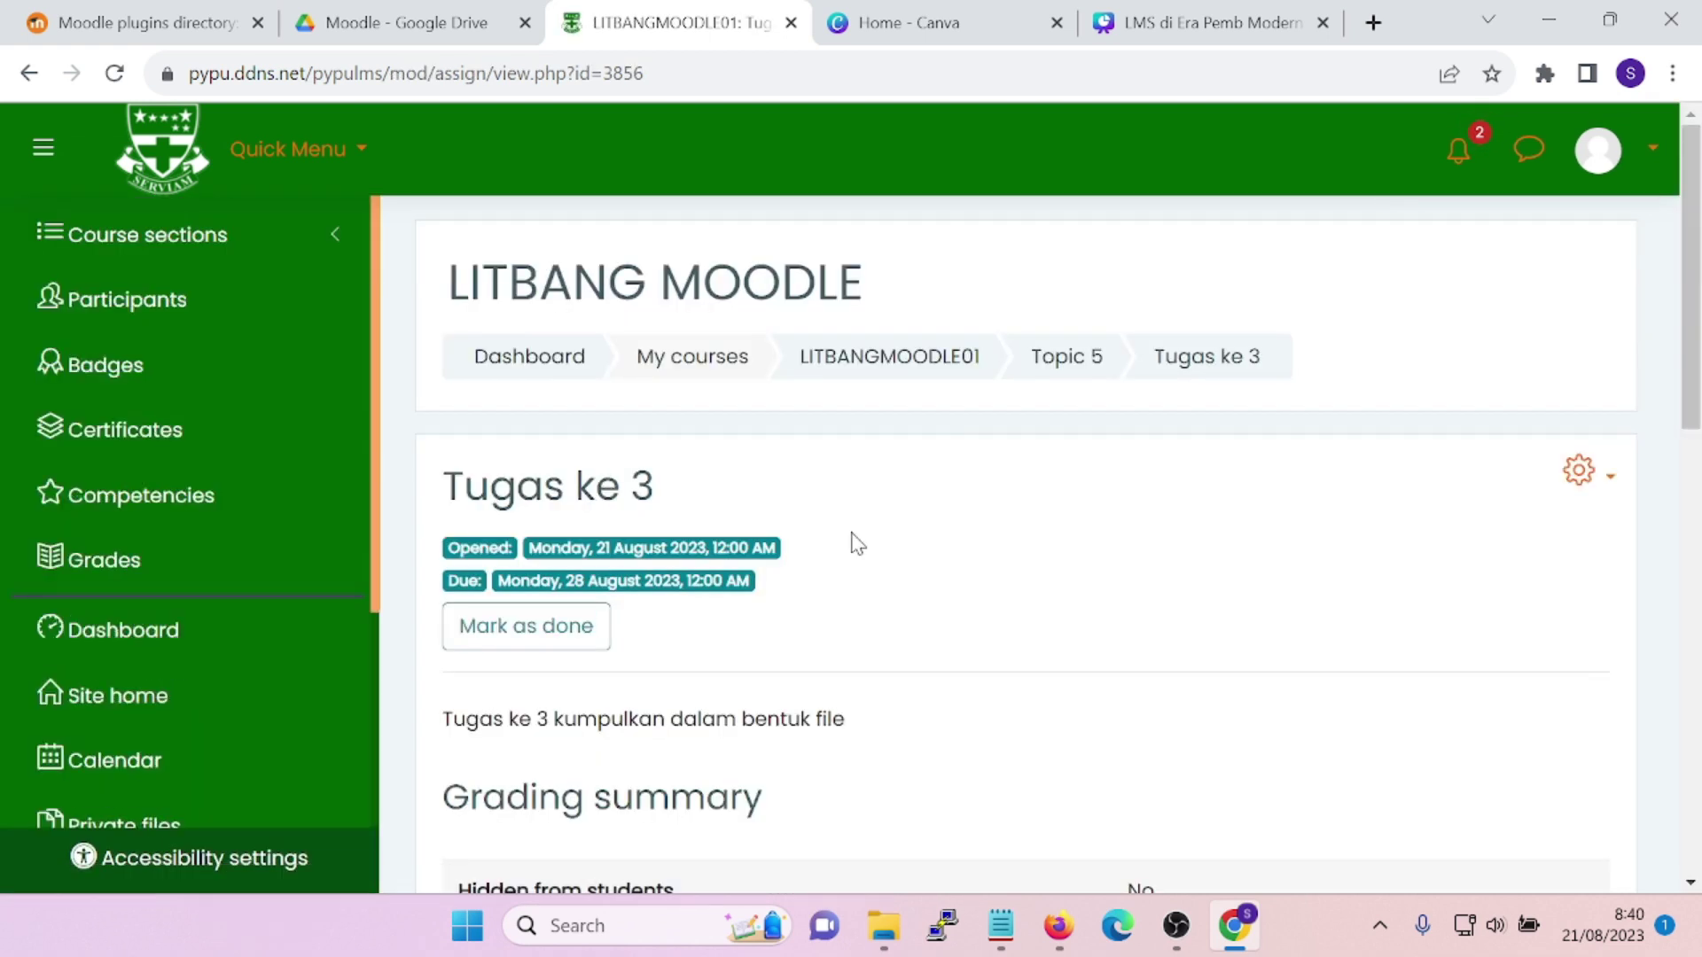
Export the assignment's rubric grades and open the downloaded file "LITBANGMOODLE01 - Tugas ke 3.xlsx"
click(1581, 475)
scroll(1557, 549, down, 3)
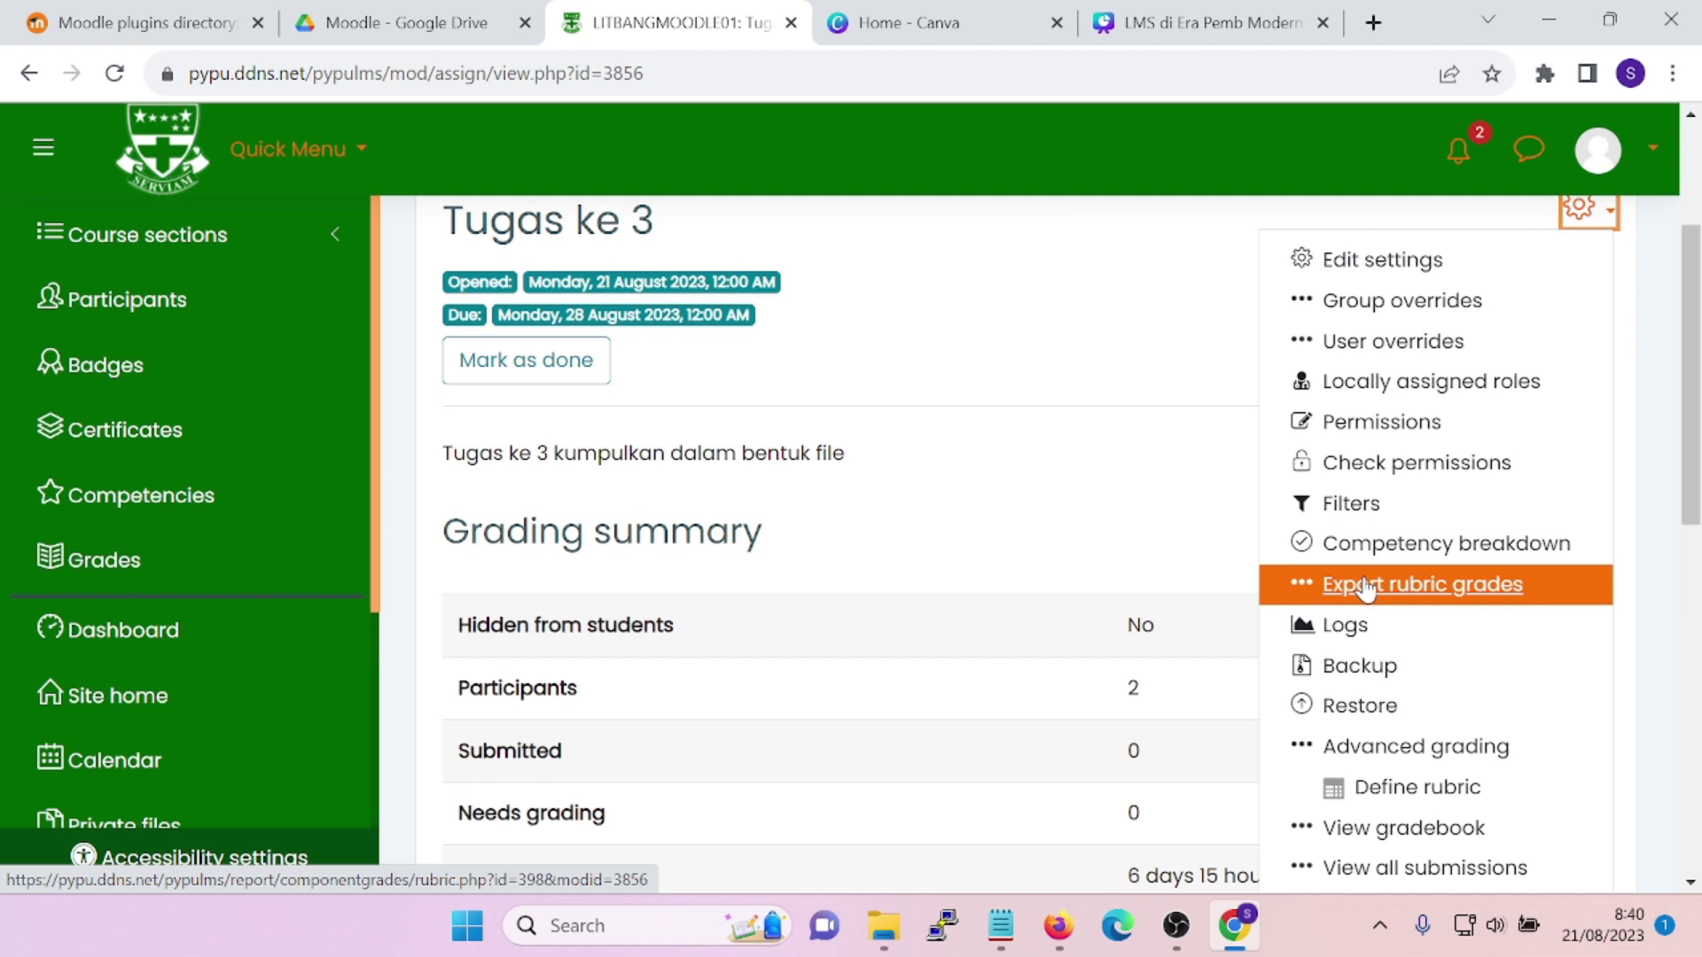
click(1493, 588)
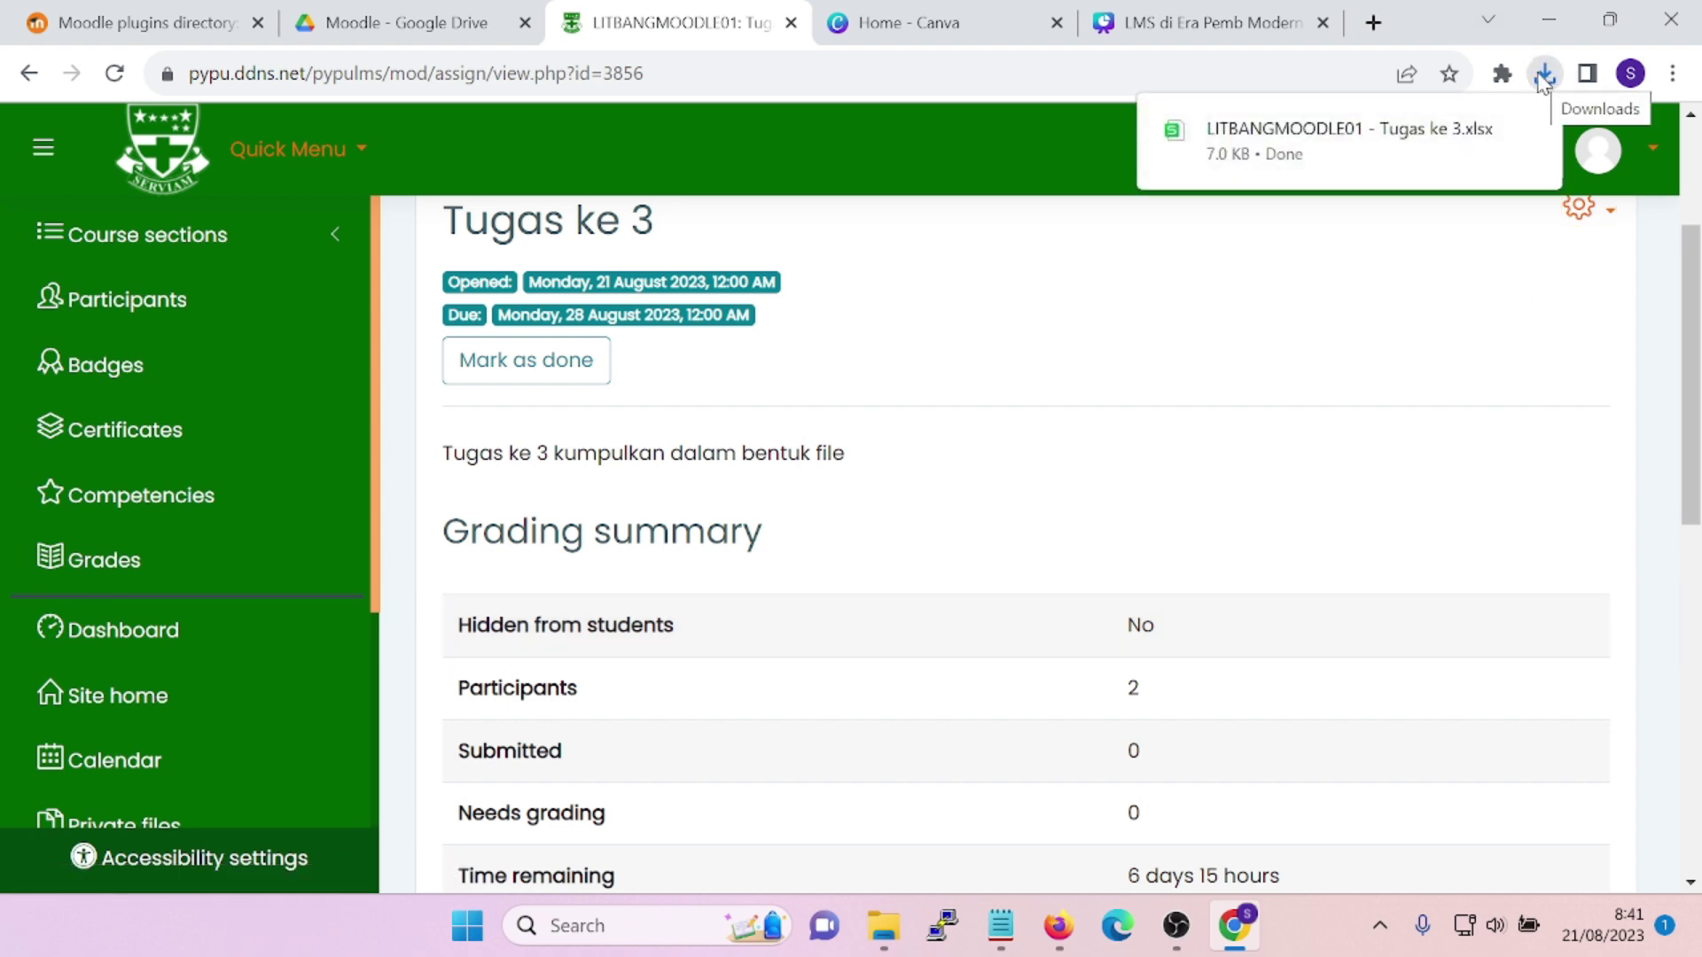
click(1543, 76)
click(1544, 76)
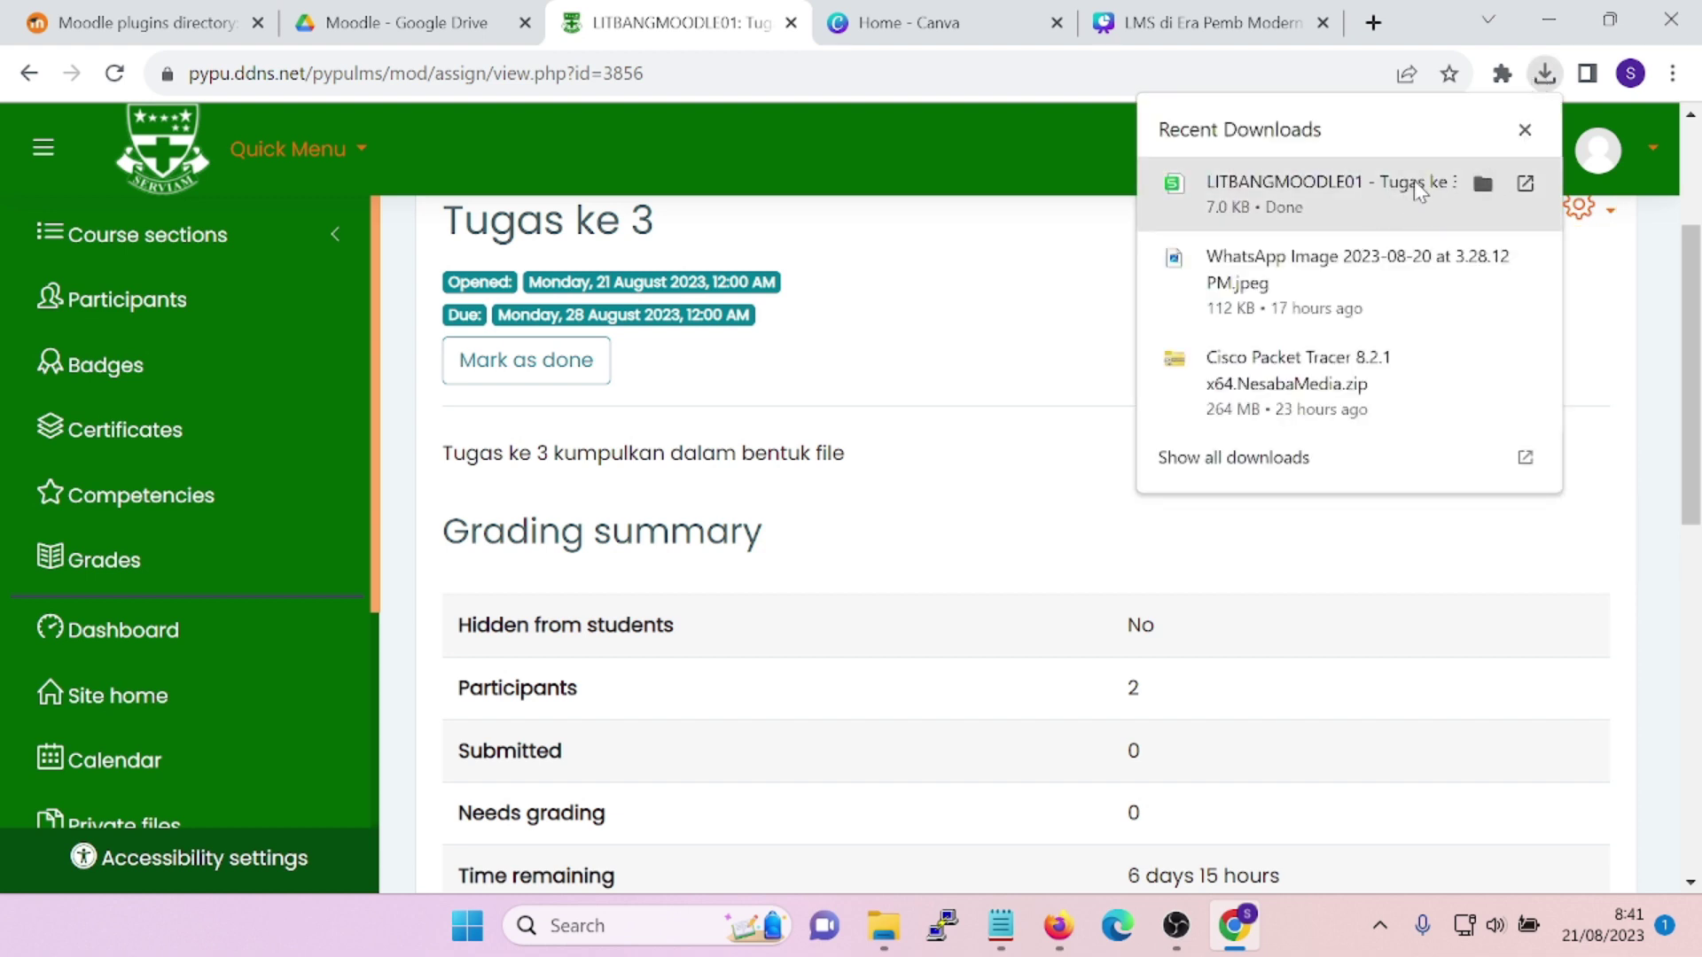
click(1526, 184)
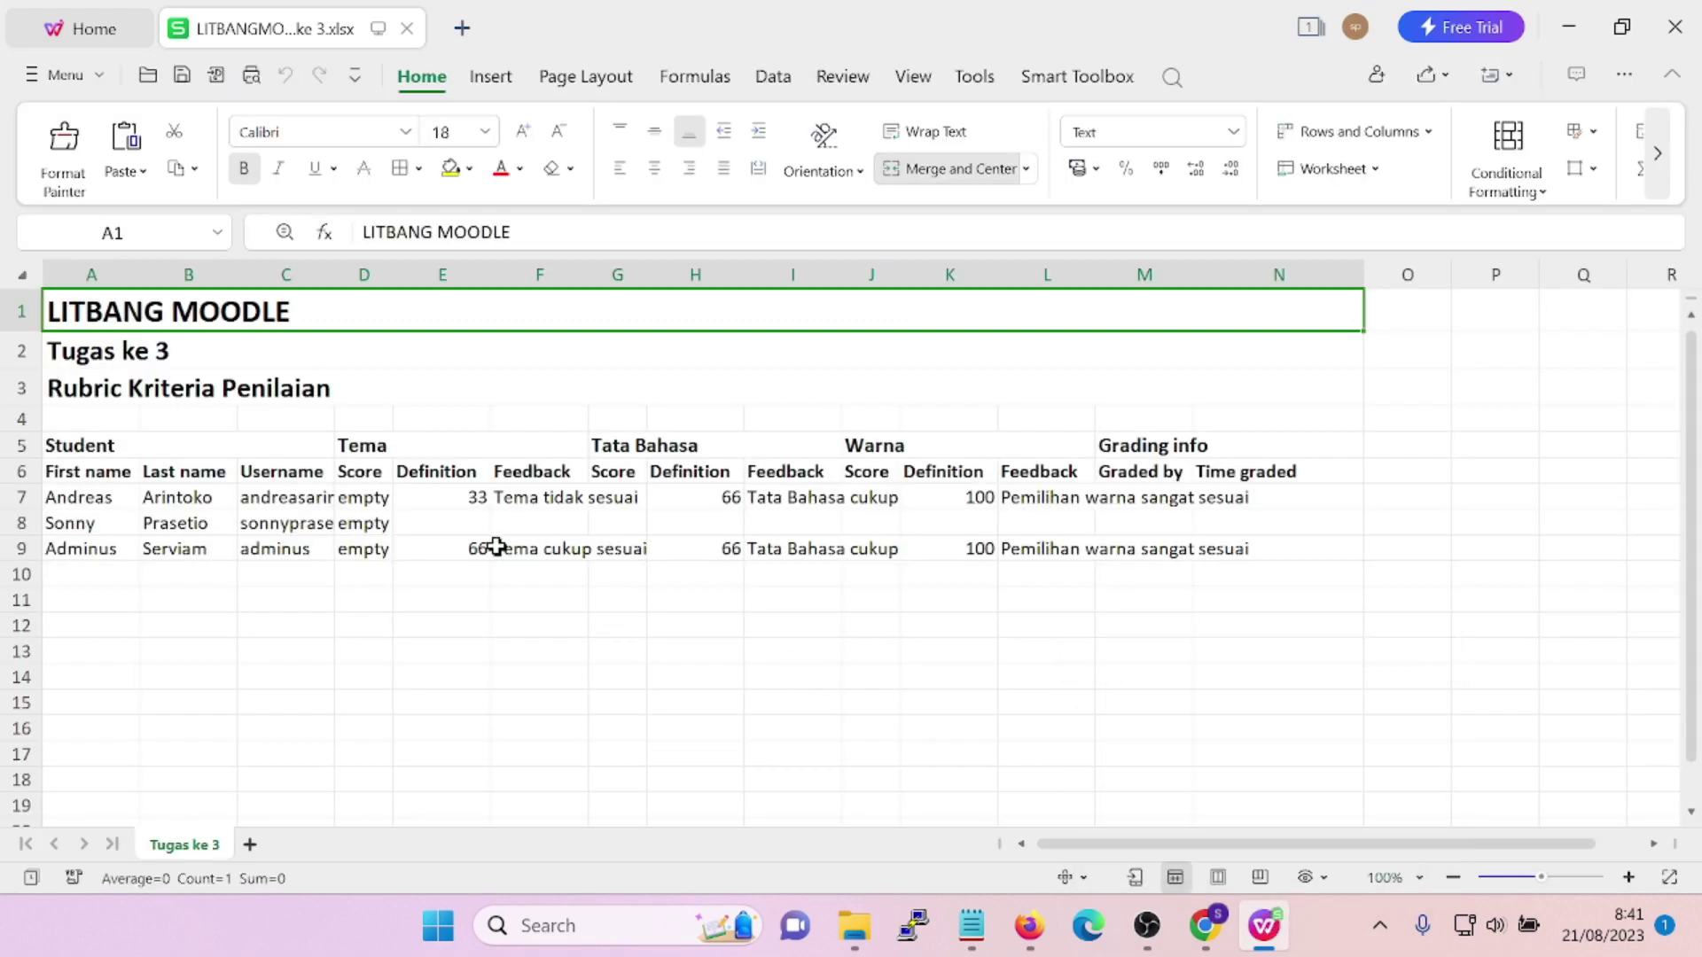
Compare the two graded participants' Tema values in the exported spreadsheet, and switch back to the assignment page in Chrome
click(456, 494)
click(463, 551)
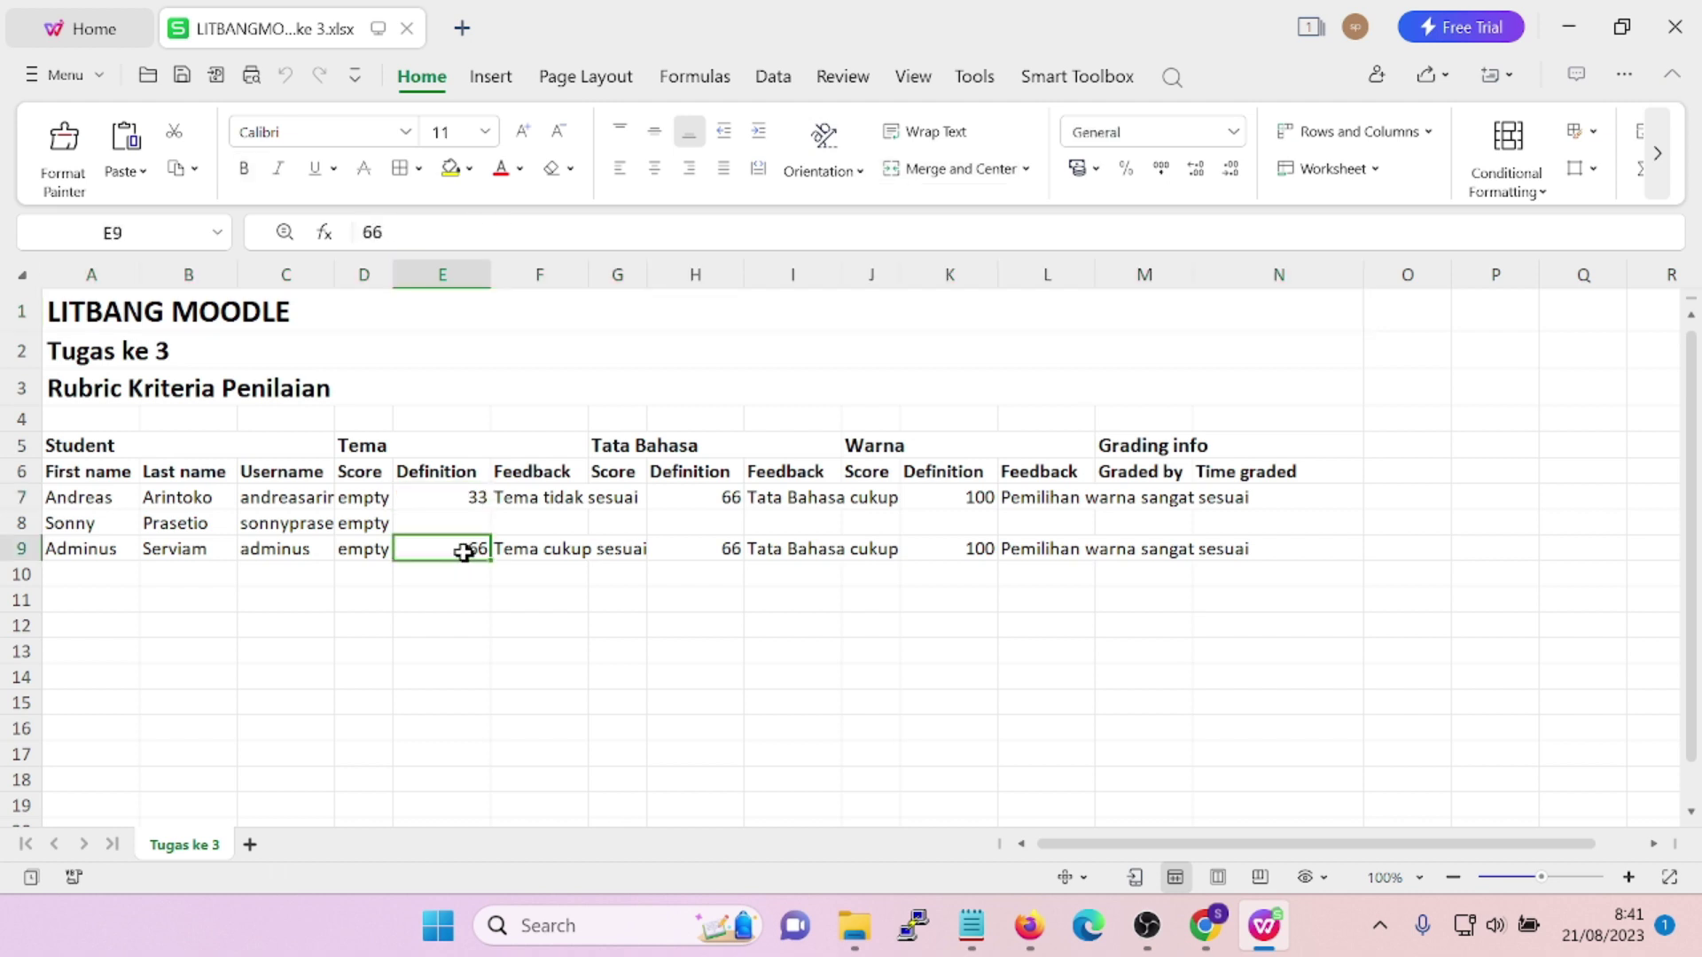
click(466, 497)
click(468, 548)
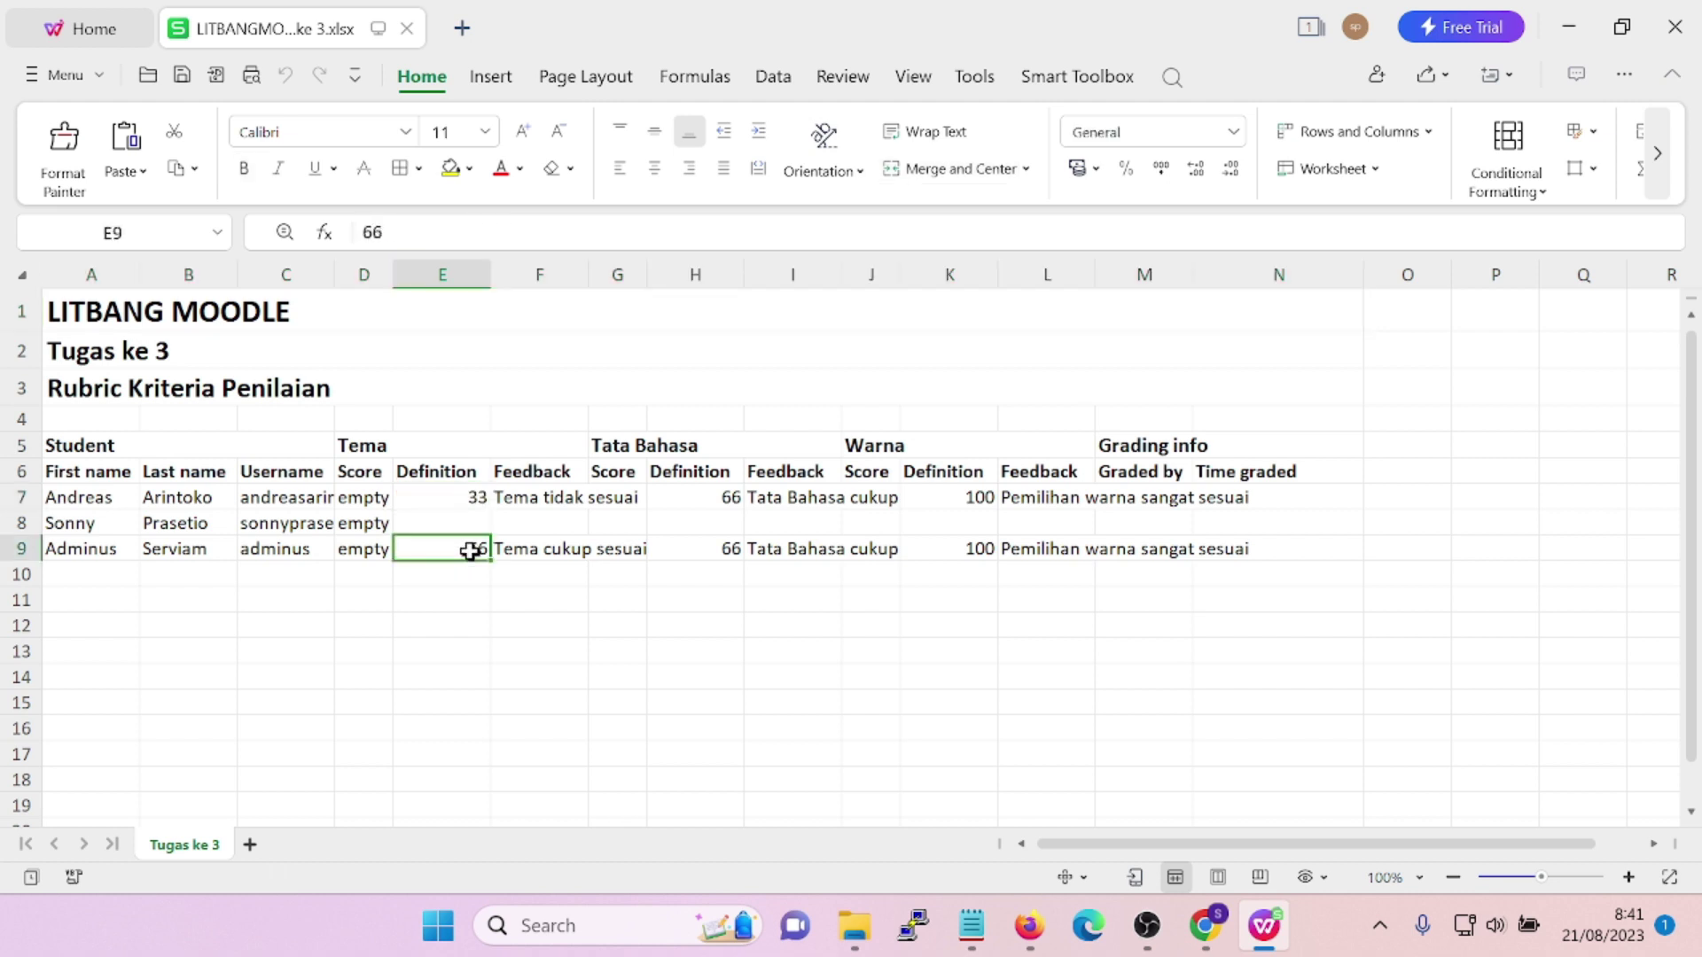
click(463, 498)
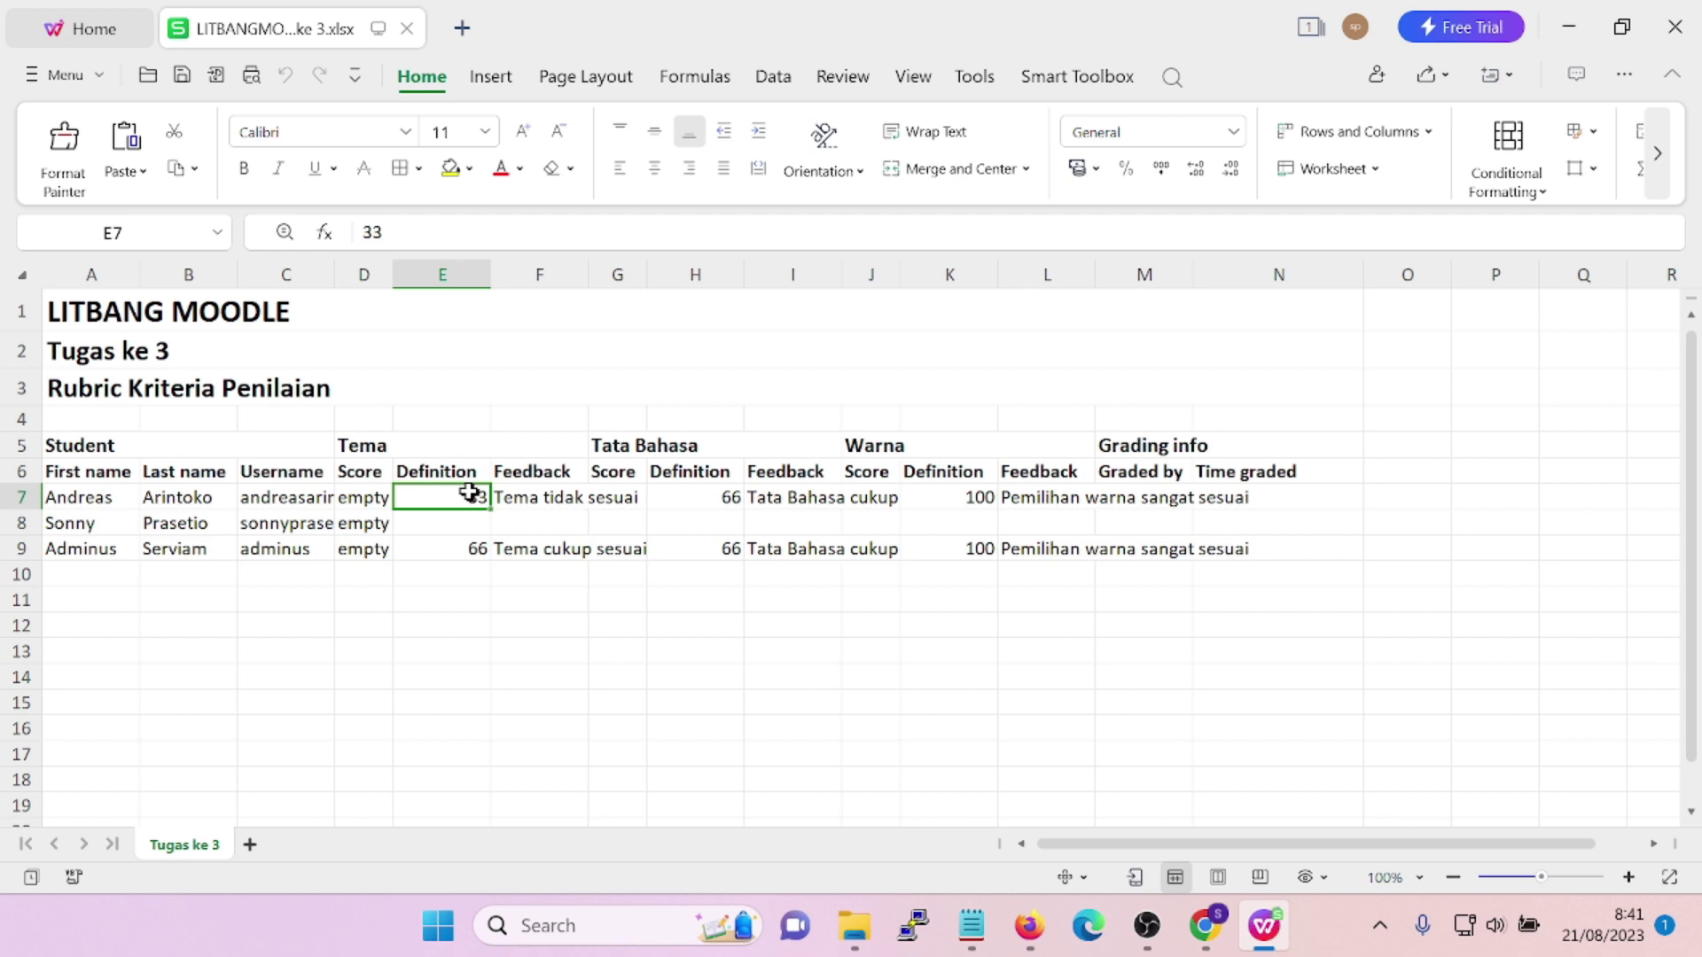
click(1201, 930)
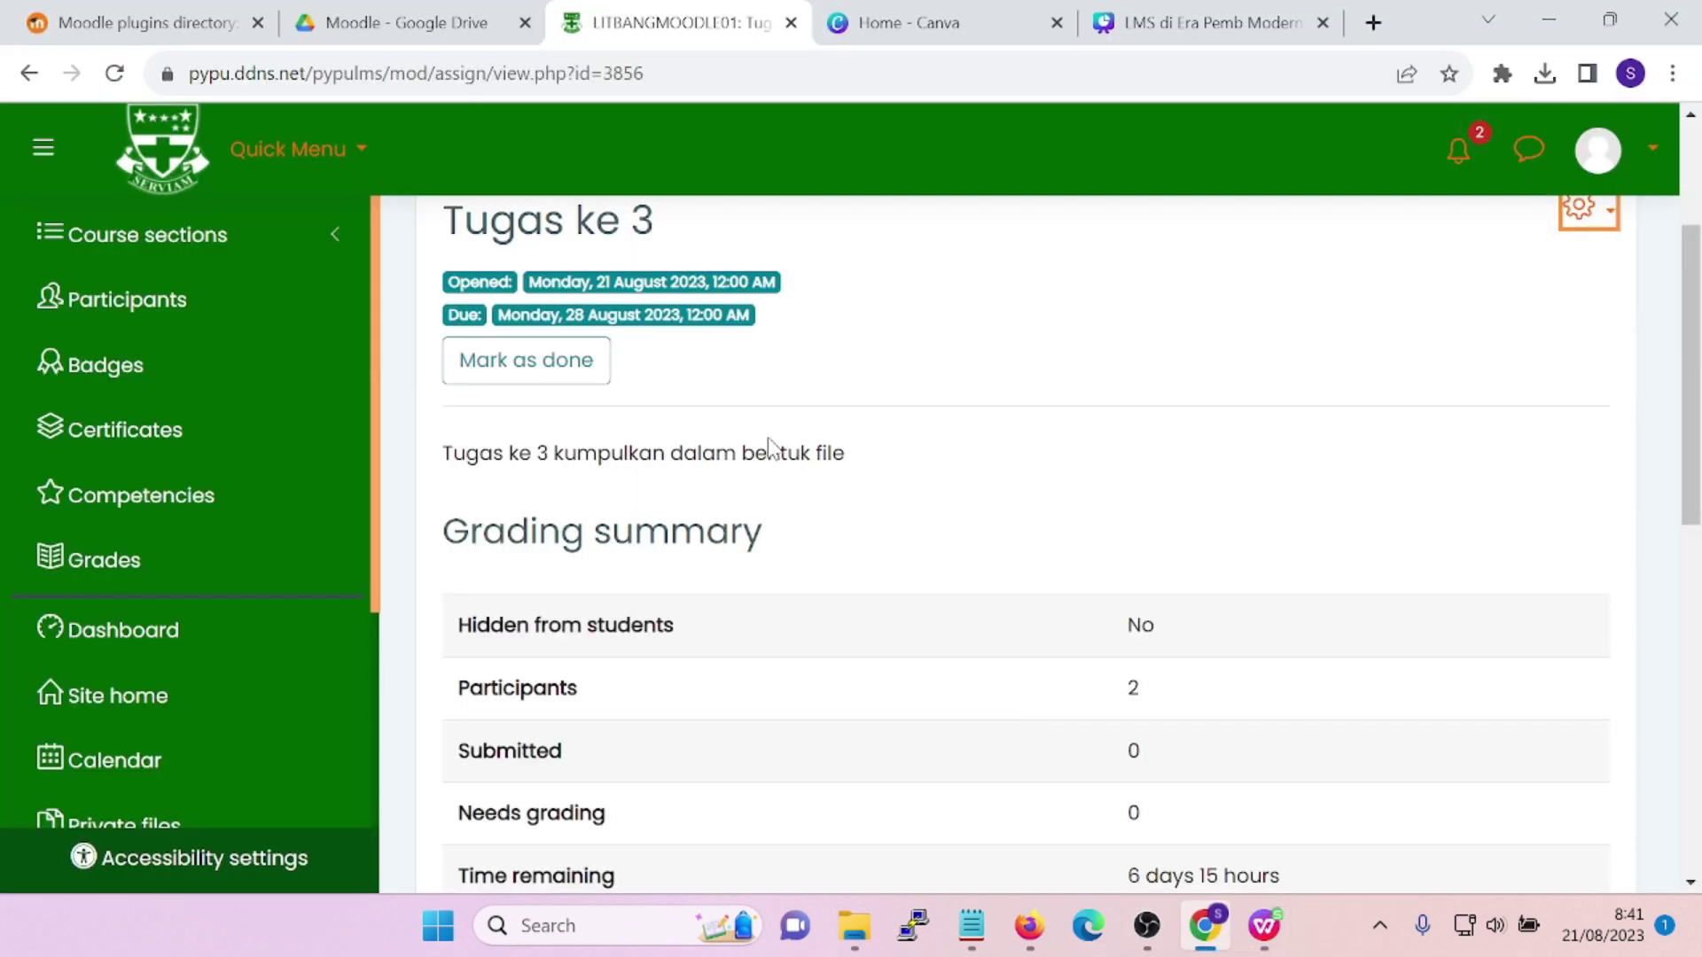